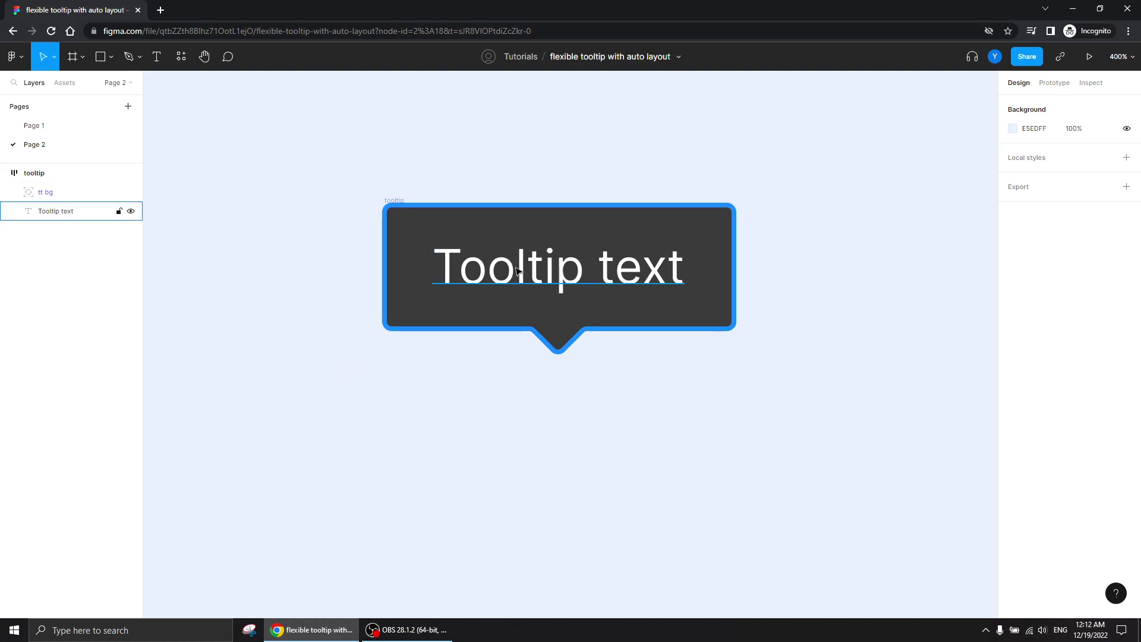
Step: Add 'Longer ' to the start of the tooltip text
{"action": "double_click", "coordinate": [449, 266]}
{"action": "double_click", "coordinate": [444, 267]}
{"action": "left_click", "coordinate": [444, 267]}
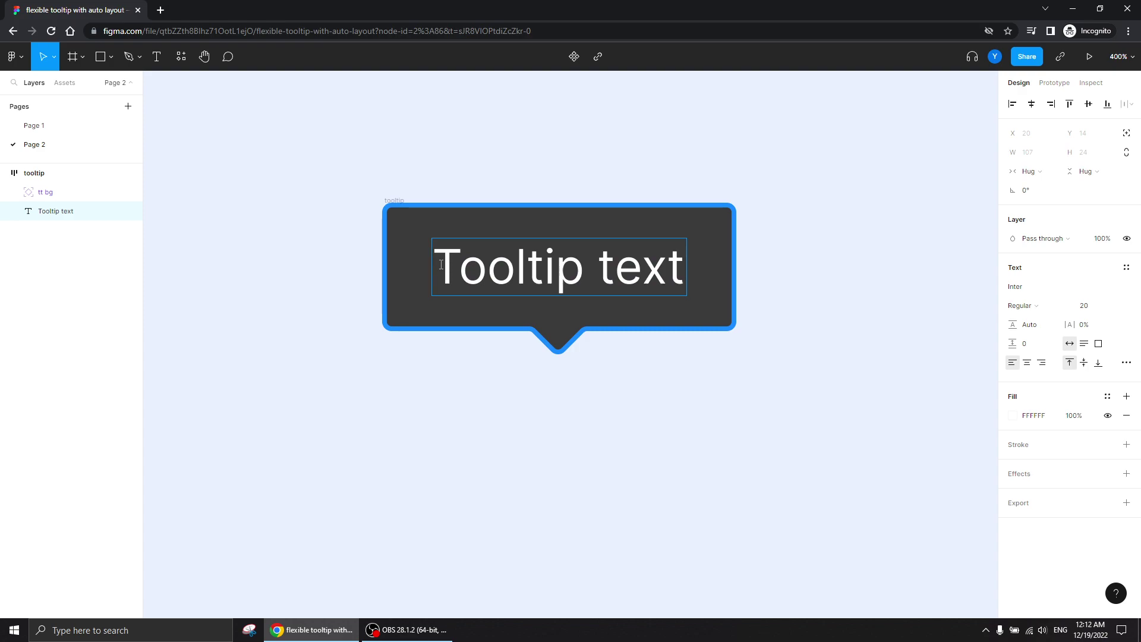
{"action": "type", "text": "Longerr"}
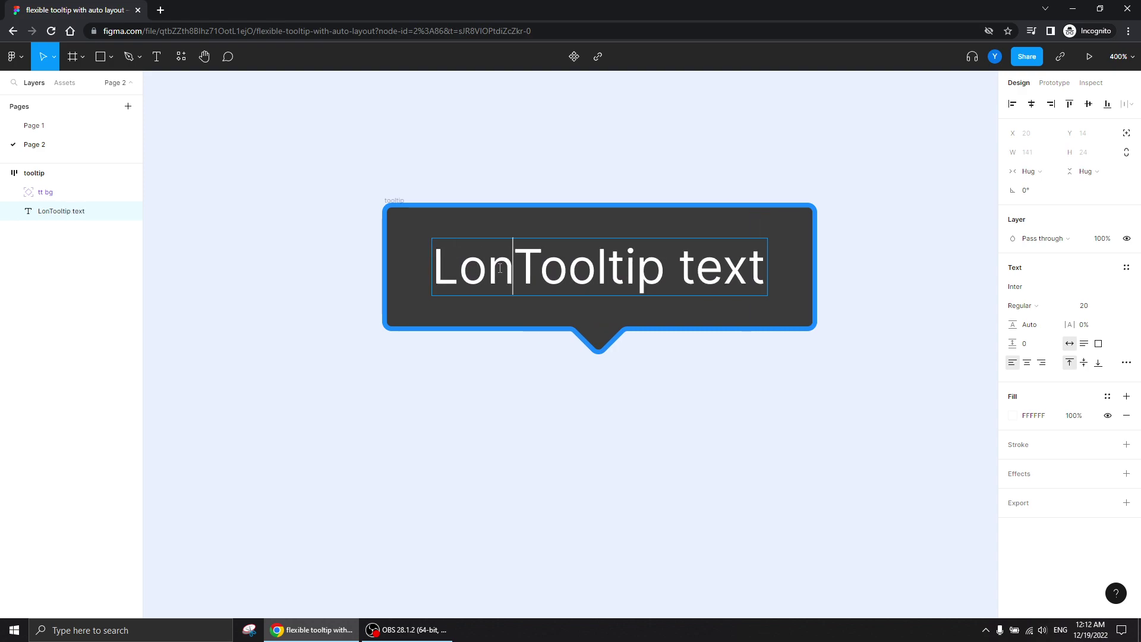
{"action": "key", "text": "BackSpace"}
{"action": "key", "text": "BackSpace"}
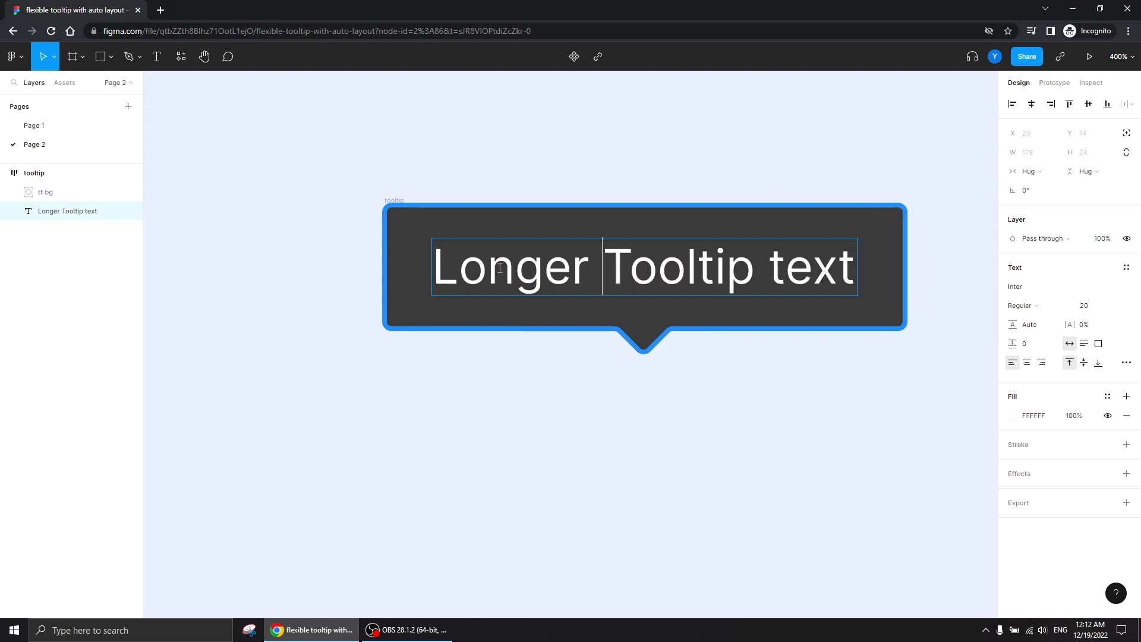
{"action": "key", "text": "Escape"}
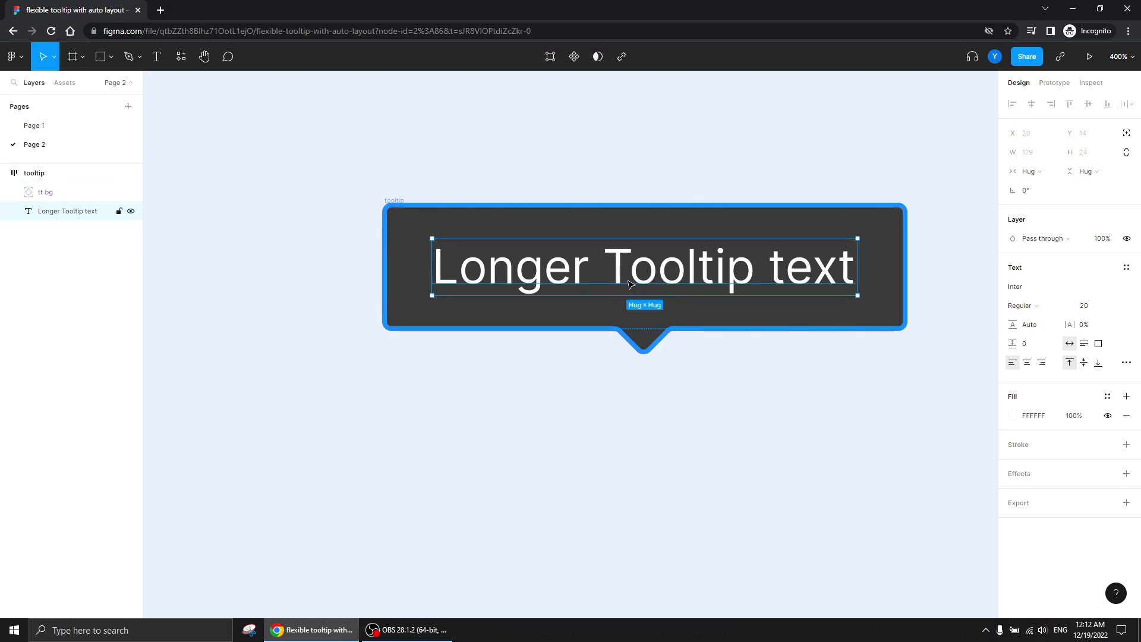
Step: Append two new lines, 'sdsdfsxdf' and 'sdfsdfsdfsdfs', to the tooltip text
{"action": "double_click", "coordinate": [726, 270]}
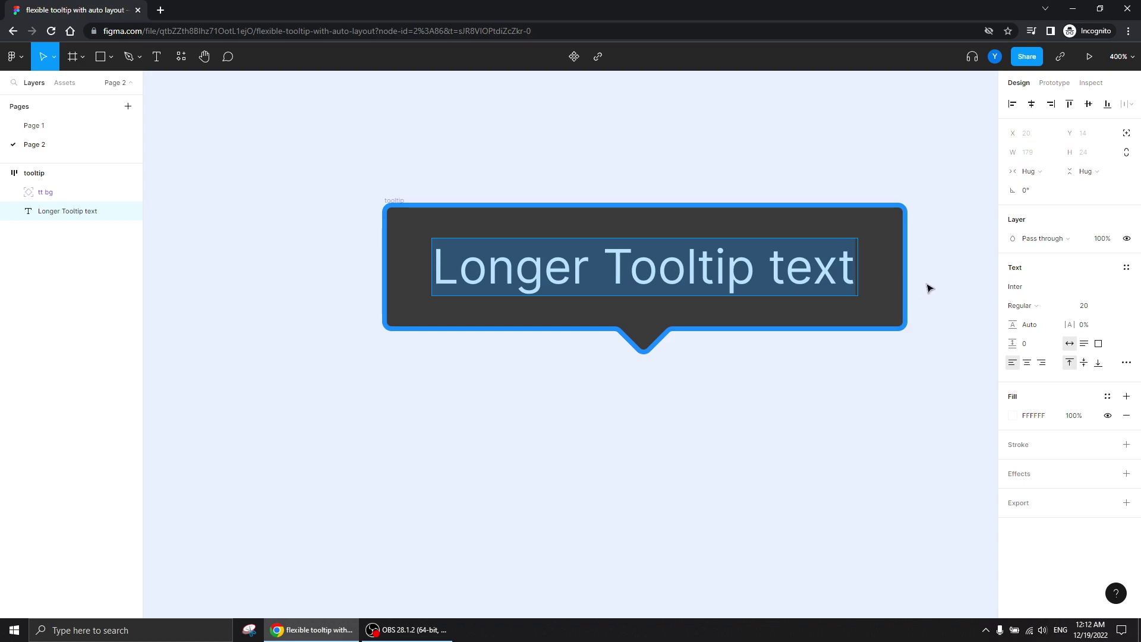
{"action": "left_click", "coordinate": [844, 266]}
{"action": "key", "text": "Return"}
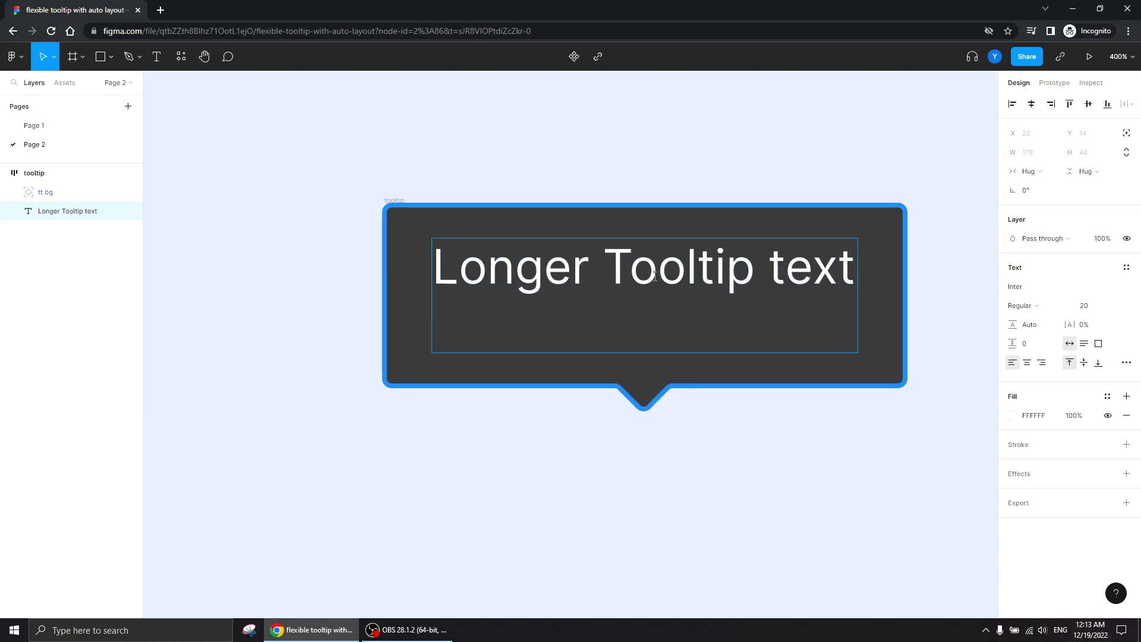
{"action": "type", "text": "sdsdfsxdf"}
{"action": "key", "text": "Return"}
{"action": "type", "text": "sdfsdfsdfsdfs"}
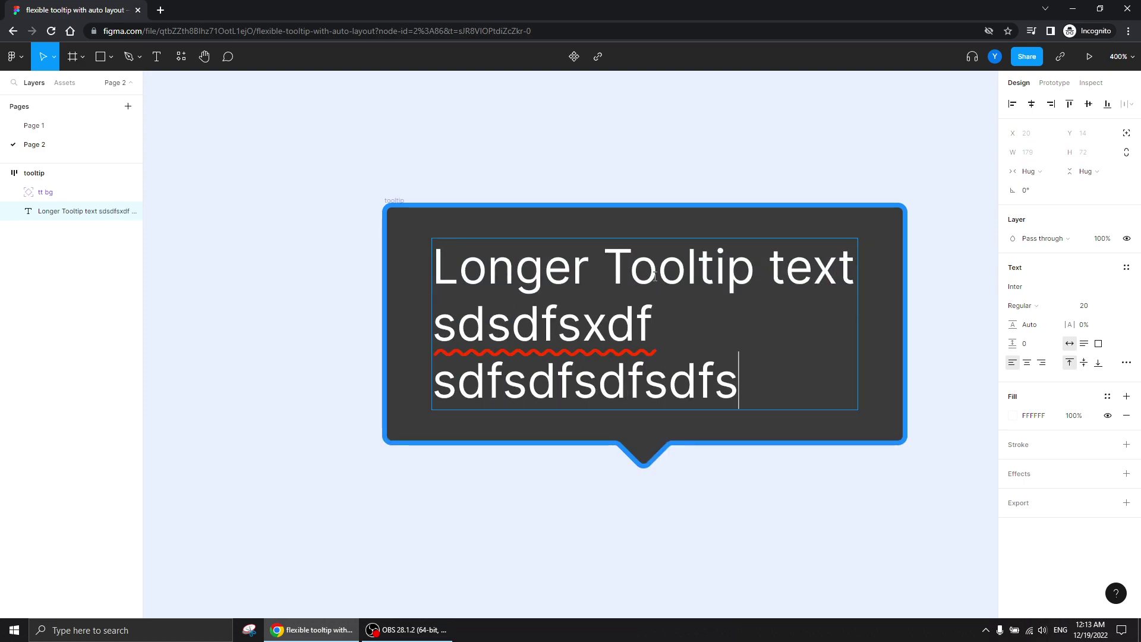
{"action": "key", "text": "Escape"}
{"action": "left_click", "coordinate": [287, 233]}
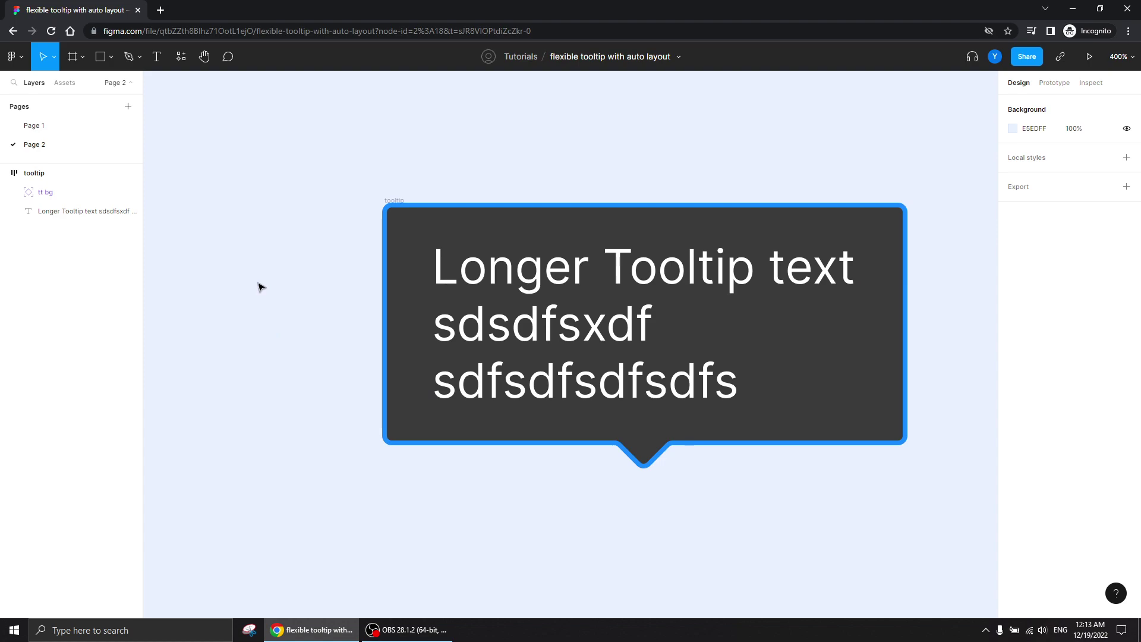
{"action": "scroll", "coordinate": [280, 297], "scroll_direction": "down", "scroll_amount": 3}
{"action": "scroll", "coordinate": [280, 297], "scroll_direction": "right", "scroll_amount": 2}
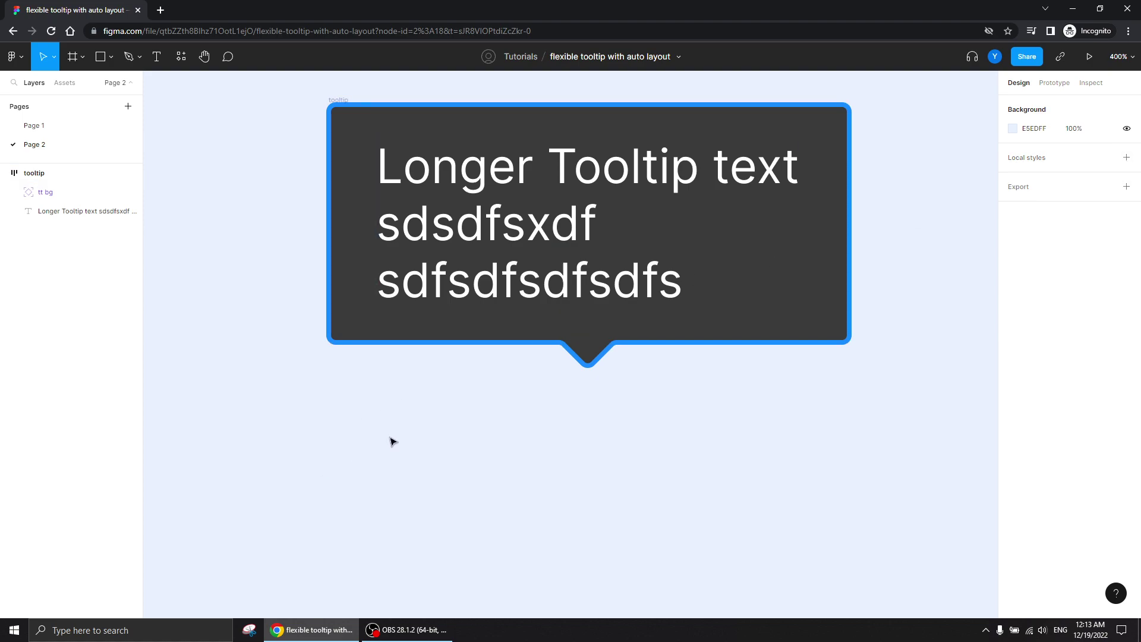
Step: Pan to the empty canvas below the tooltip and pick the Text tool
{"action": "left_click_drag", "start_coordinate": [482, 476], "coordinate": [403, 208]}
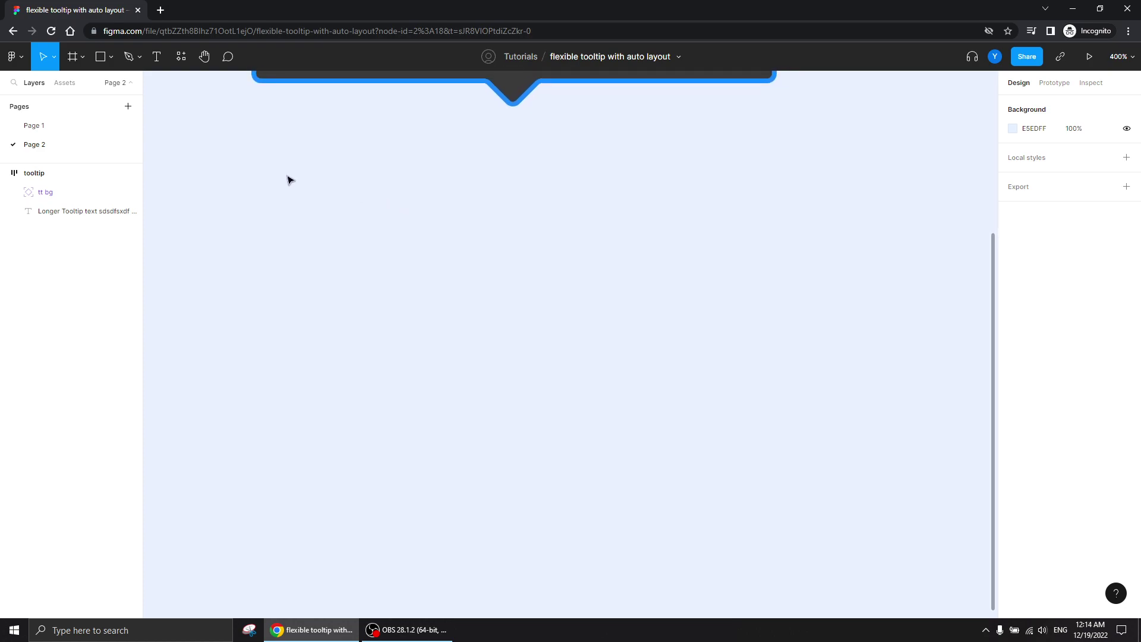
{"action": "left_click", "coordinate": [157, 57]}
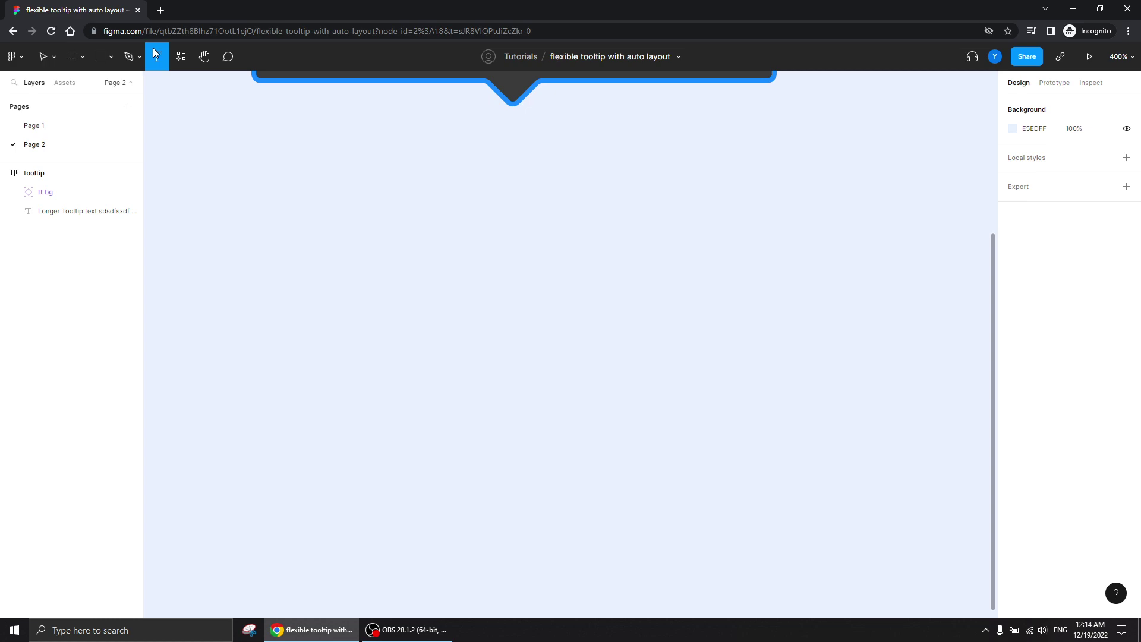
Step: Add a 'Tooltip' text layer below the bubble and nudge it slightly left and down
{"action": "left_click", "coordinate": [508, 238]}
{"action": "type", "text": "Tooltip"}
{"action": "key", "text": "Escape"}
{"action": "left_click_drag", "start_coordinate": [563, 290], "coordinate": [486, 304]}
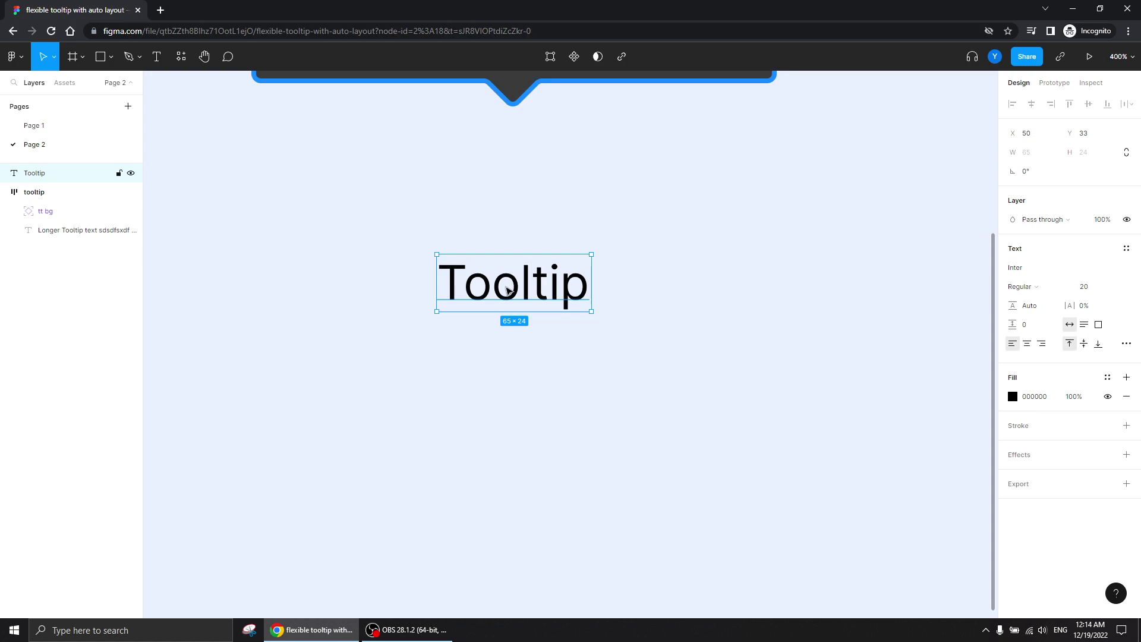
Step: Add auto layout to the Tooltip text with vertical padding 6 and horizontal padding 14
{"action": "right_click", "coordinate": [504, 288]}
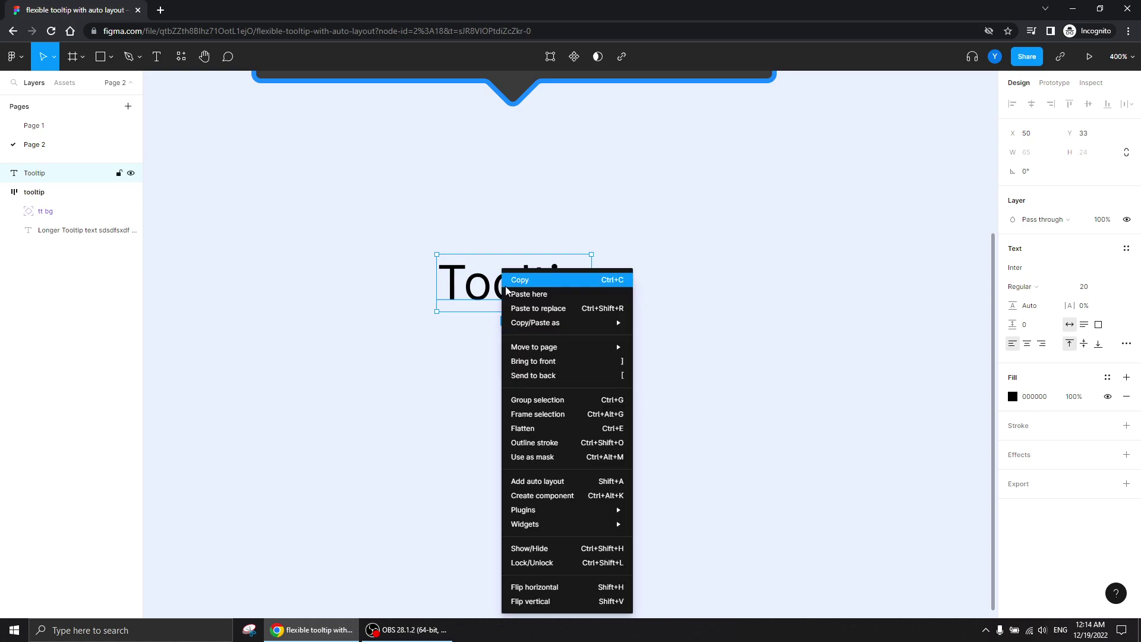
{"action": "left_click", "coordinate": [528, 485]}
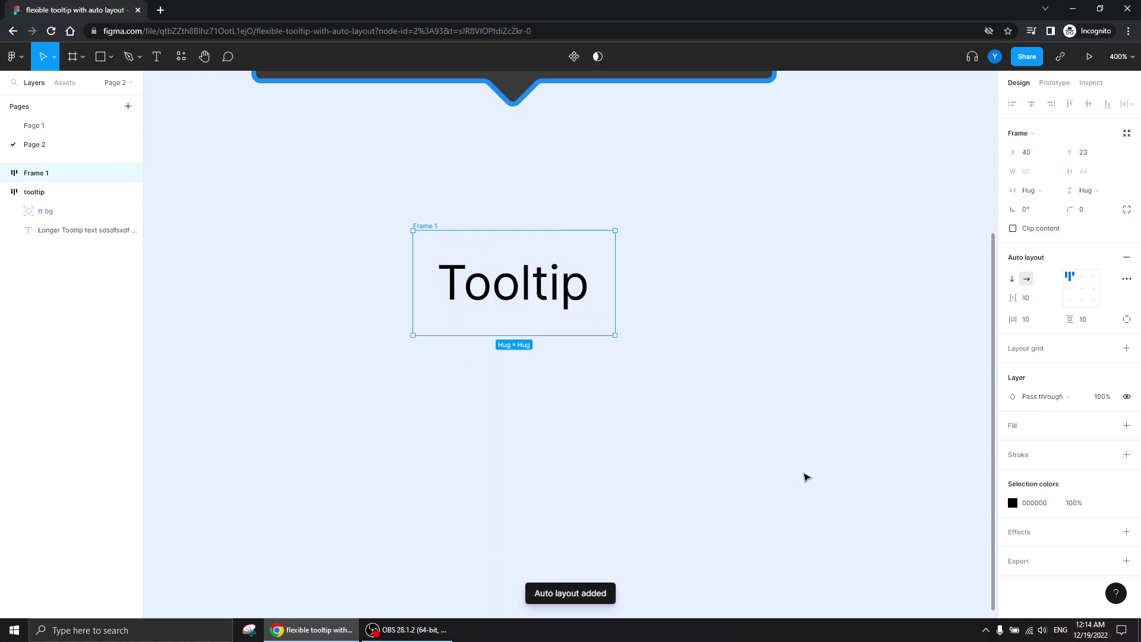
{"action": "left_click", "coordinate": [1082, 319]}
{"action": "type", "text": "8"}
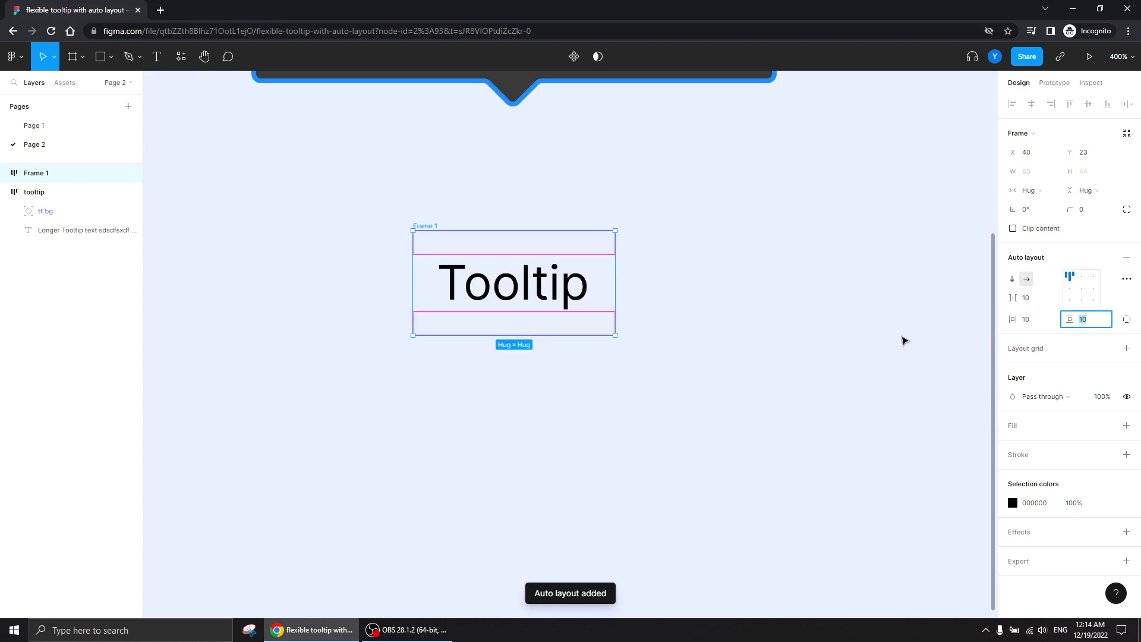
{"action": "key", "text": "Return"}
{"action": "type", "text": "6"}
{"action": "key", "text": "Return"}
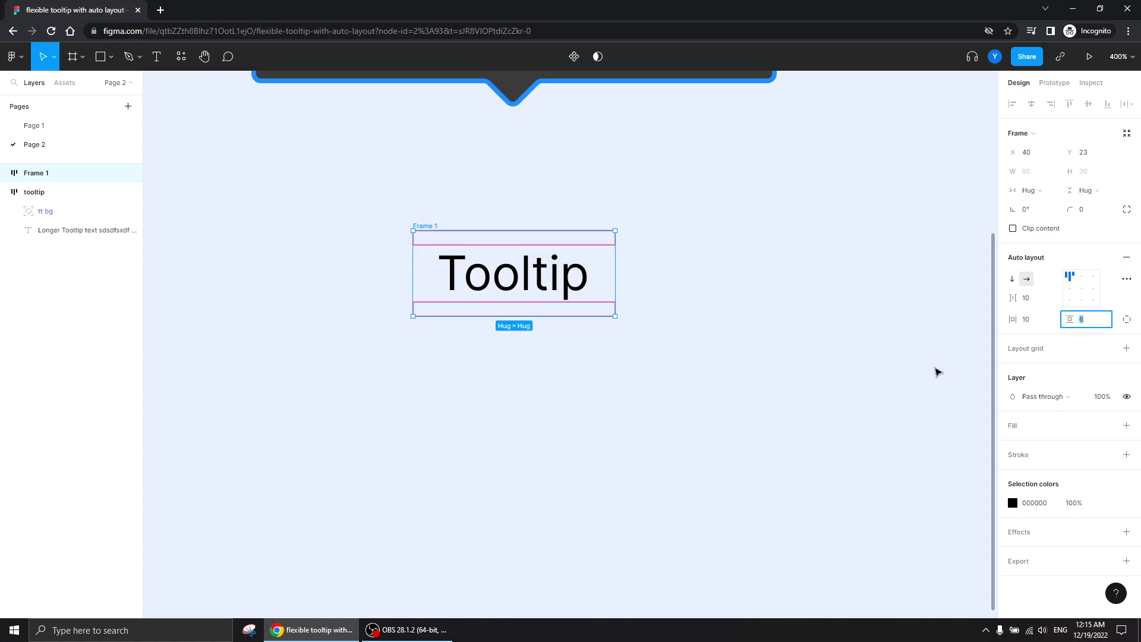
{"action": "left_click", "coordinate": [1025, 319]}
{"action": "key", "text": "Up"}
{"action": "key", "text": "Up"}
{"action": "key", "text": "Up"}
{"action": "key", "text": "Up"}
{"action": "left_click", "coordinate": [341, 226]}
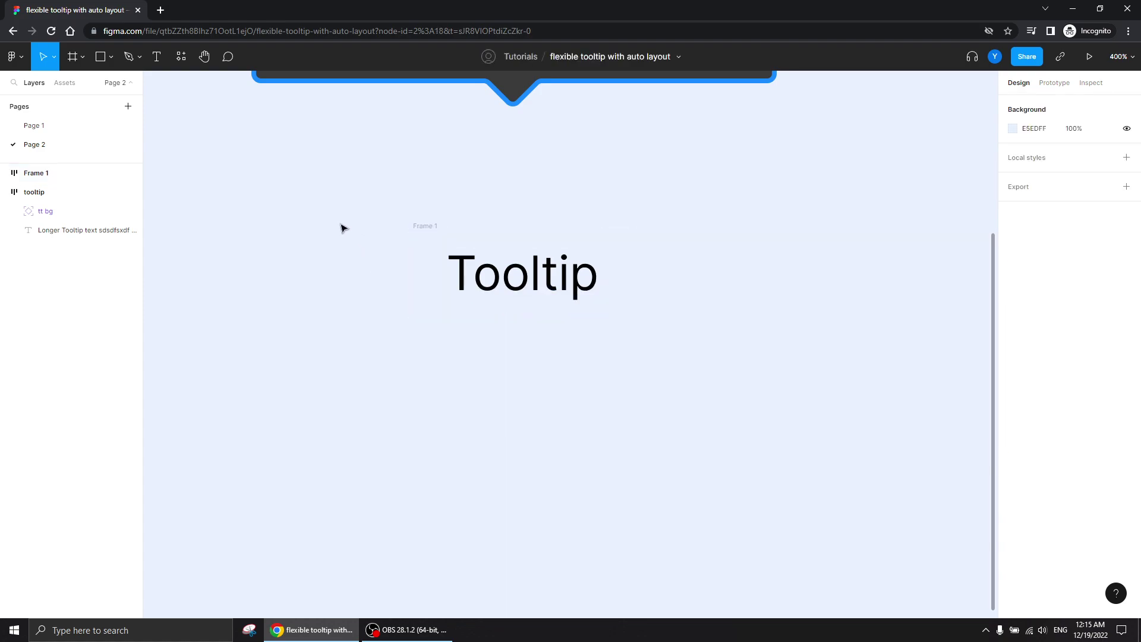
{"action": "left_click", "coordinate": [14, 58]}
{"action": "mouse_move", "coordinate": [53, 273]}
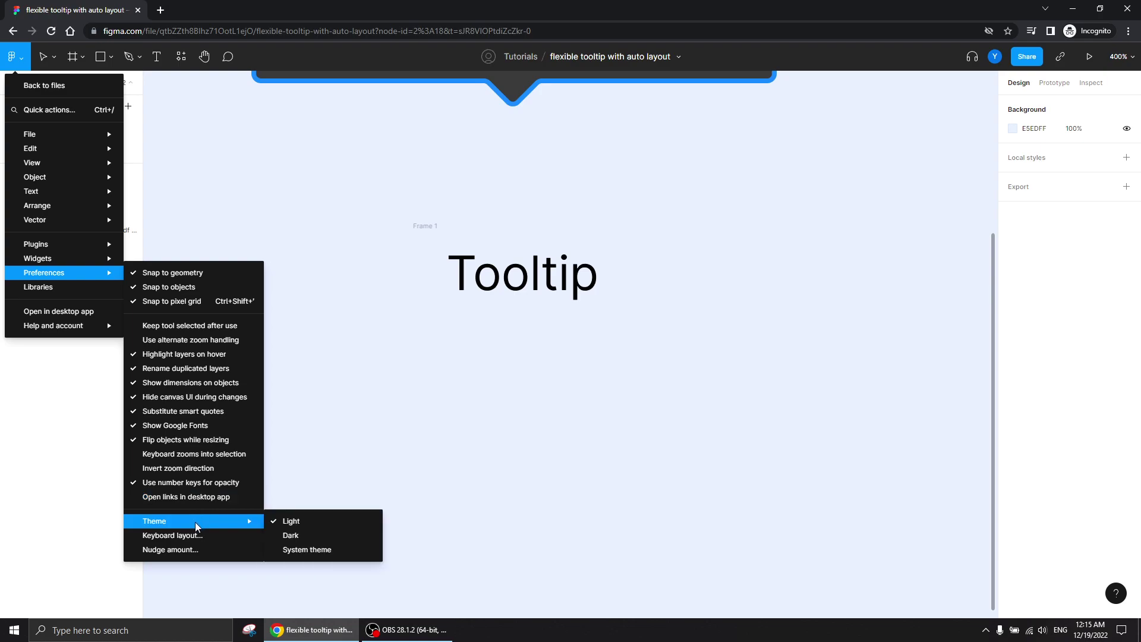
{"action": "left_click", "coordinate": [205, 548]}
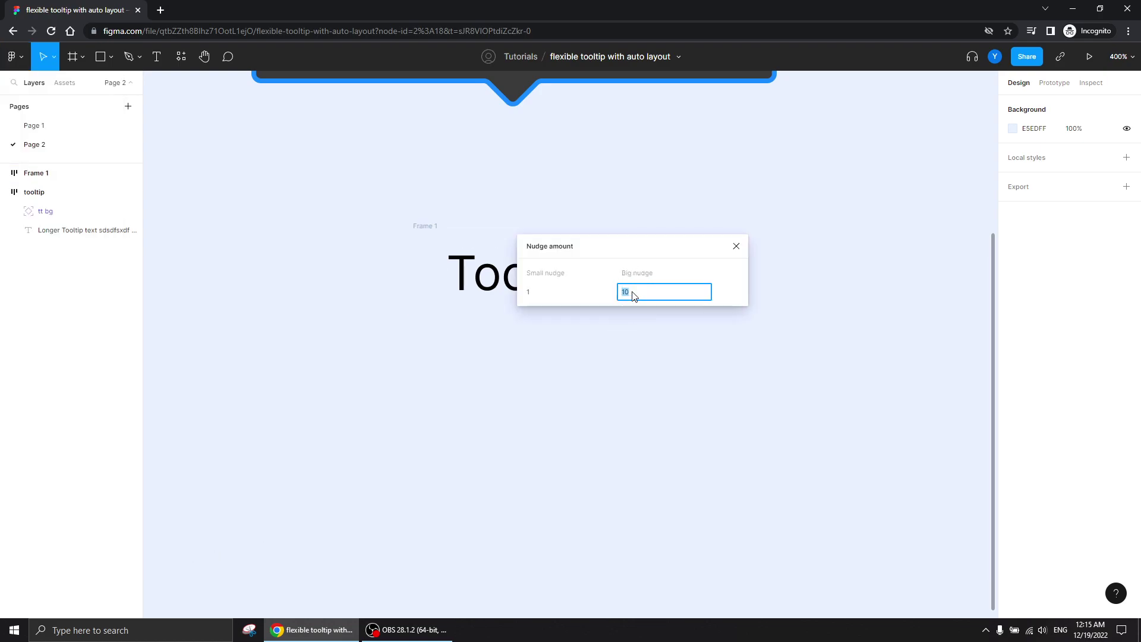
{"action": "left_click", "coordinate": [736, 247]}
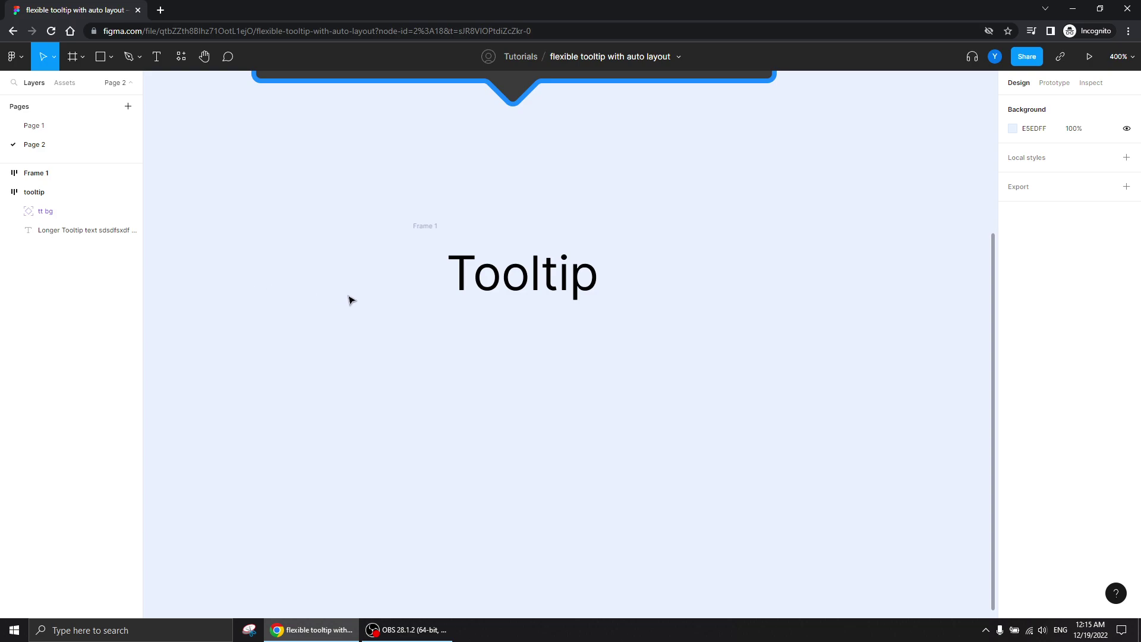
{"action": "left_click", "coordinate": [425, 231]}
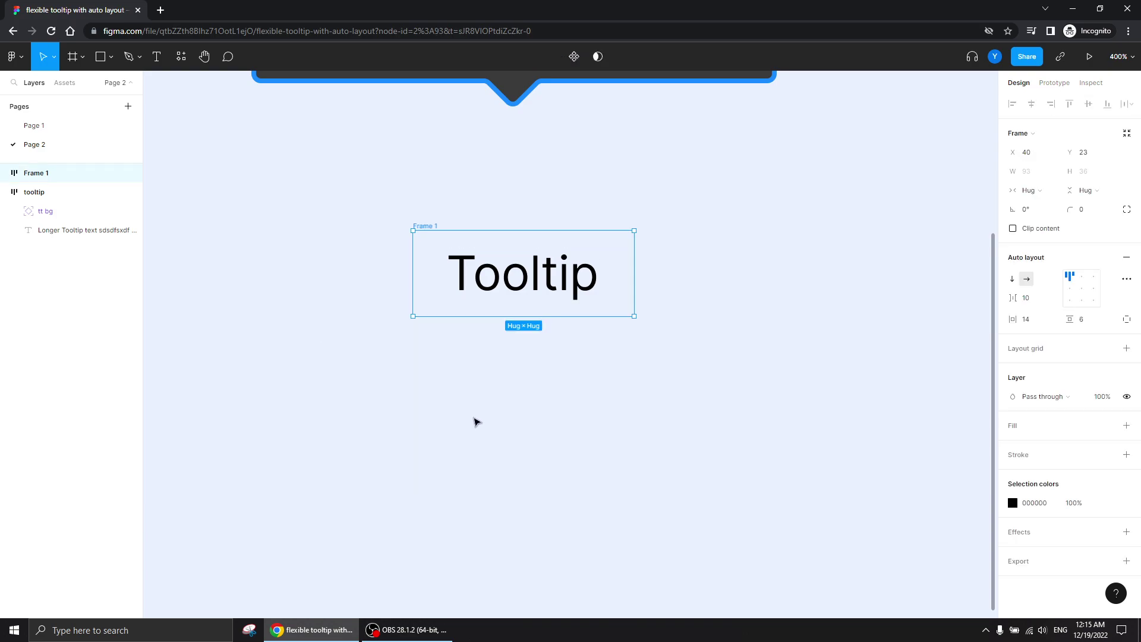
Step: Make the Tooltip text white (FFF)
{"action": "left_click", "coordinate": [549, 283]}
{"action": "left_click", "coordinate": [1012, 417]}
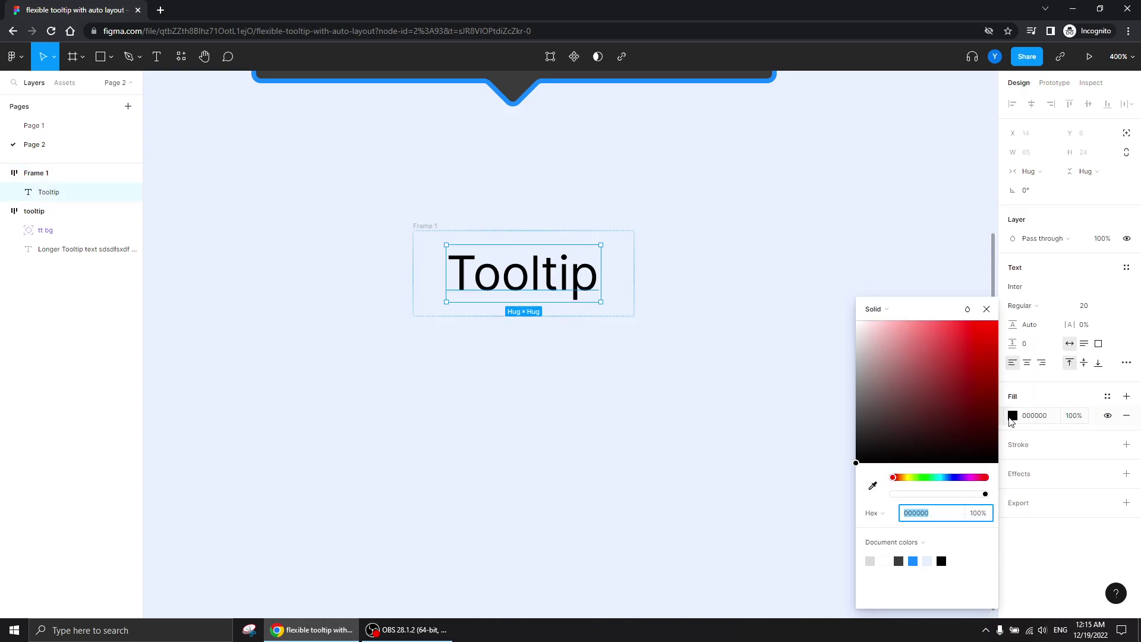
{"action": "type", "text": "fff"}
{"action": "key", "text": "Return"}
{"action": "left_click", "coordinate": [420, 244]}
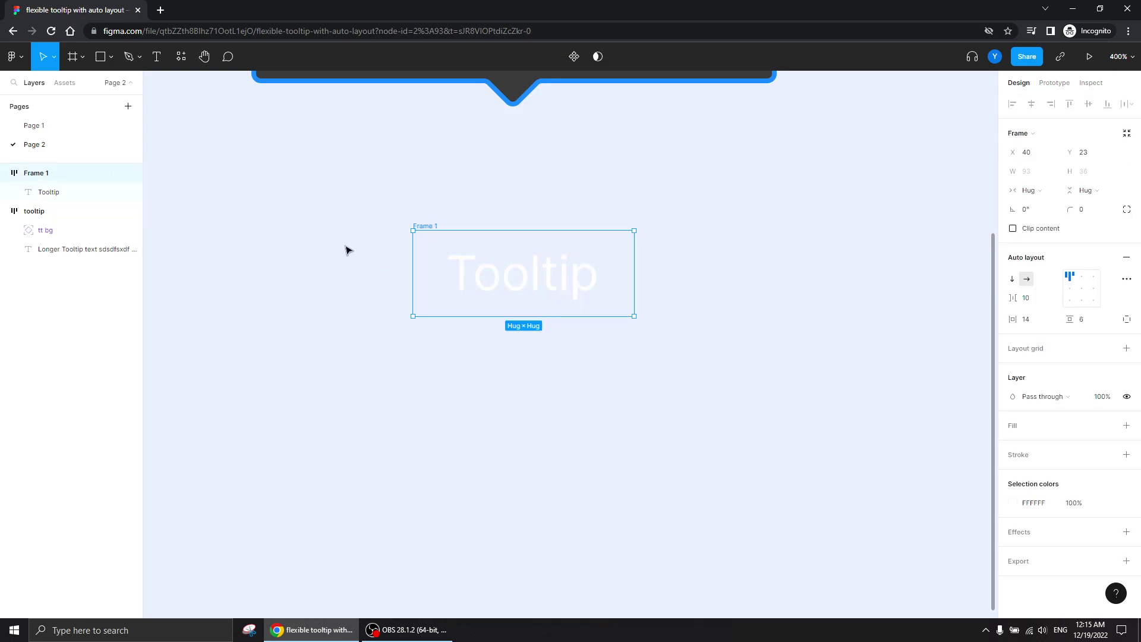
Step: Fill the frame with the old tooltip's dark colour using the eyedropper
{"action": "scroll", "coordinate": [339, 294], "scroll_direction": "up", "scroll_amount": 3}
{"action": "key", "text": "i"}
{"action": "left_click", "coordinate": [688, 107]}
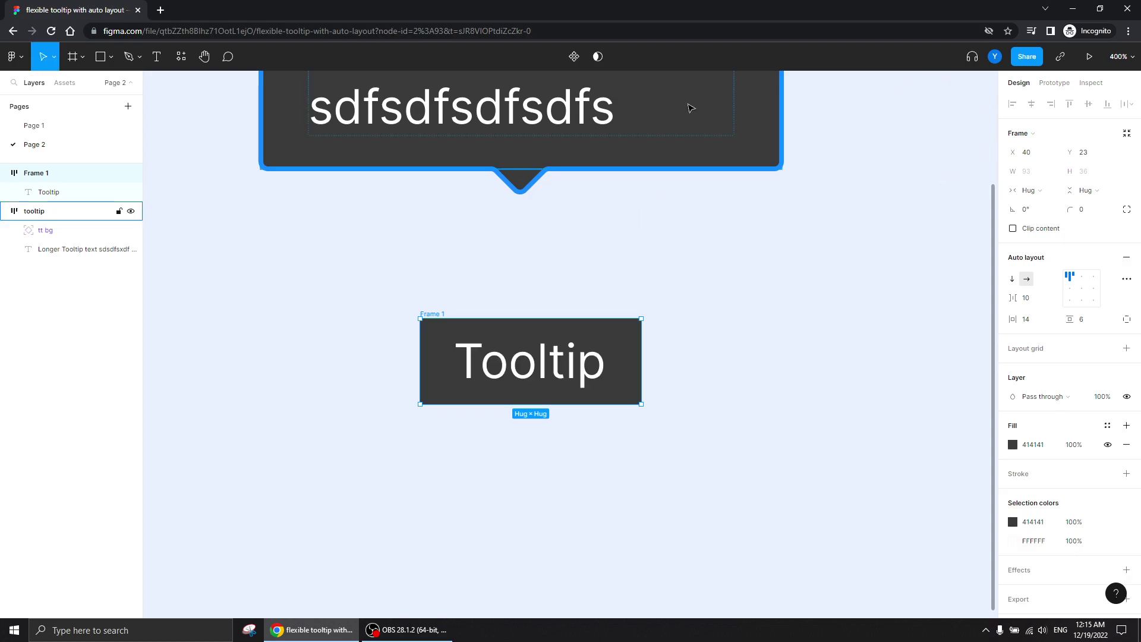
{"action": "left_click_drag", "start_coordinate": [326, 444], "coordinate": [364, 329]}
{"action": "left_click", "coordinate": [342, 333]}
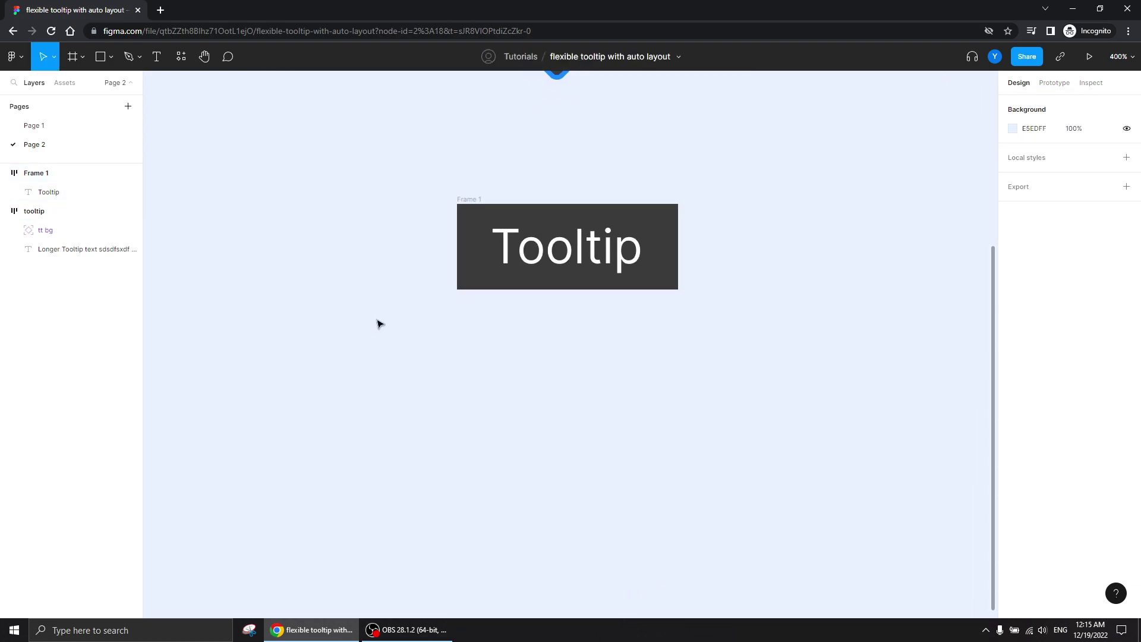
Step: Give the frame a corner radius of 2 and start a Pen-tool triangle below it
{"action": "left_click", "coordinate": [458, 275]}
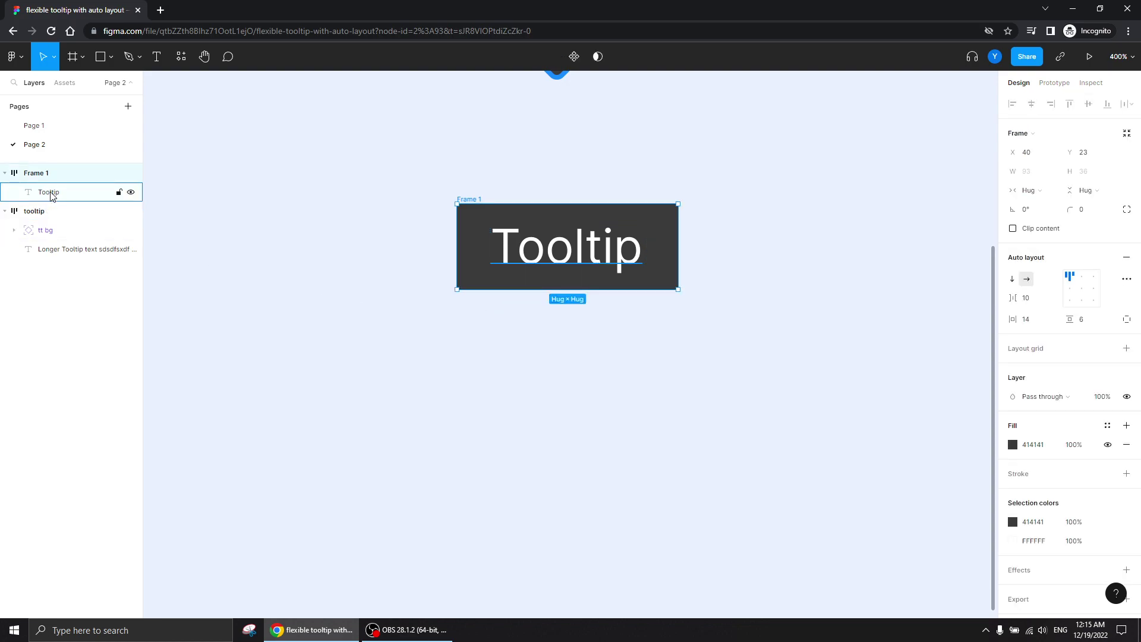
{"action": "left_click", "coordinate": [1103, 209]}
{"action": "type", "text": "2"}
{"action": "key", "text": "Return"}
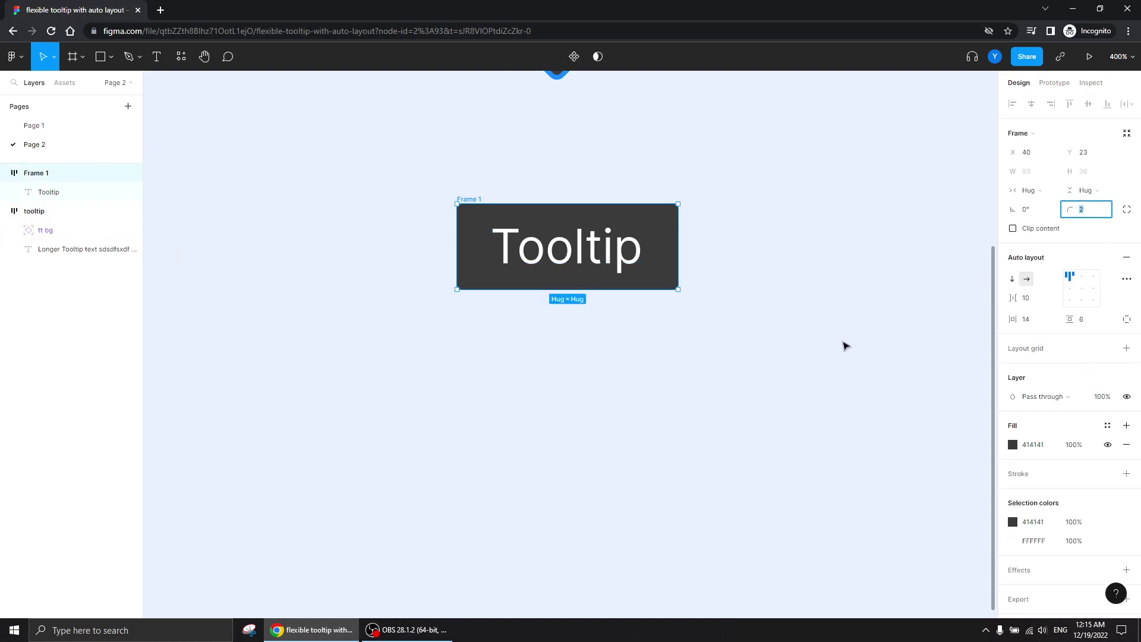
{"action": "left_click", "coordinate": [822, 351]}
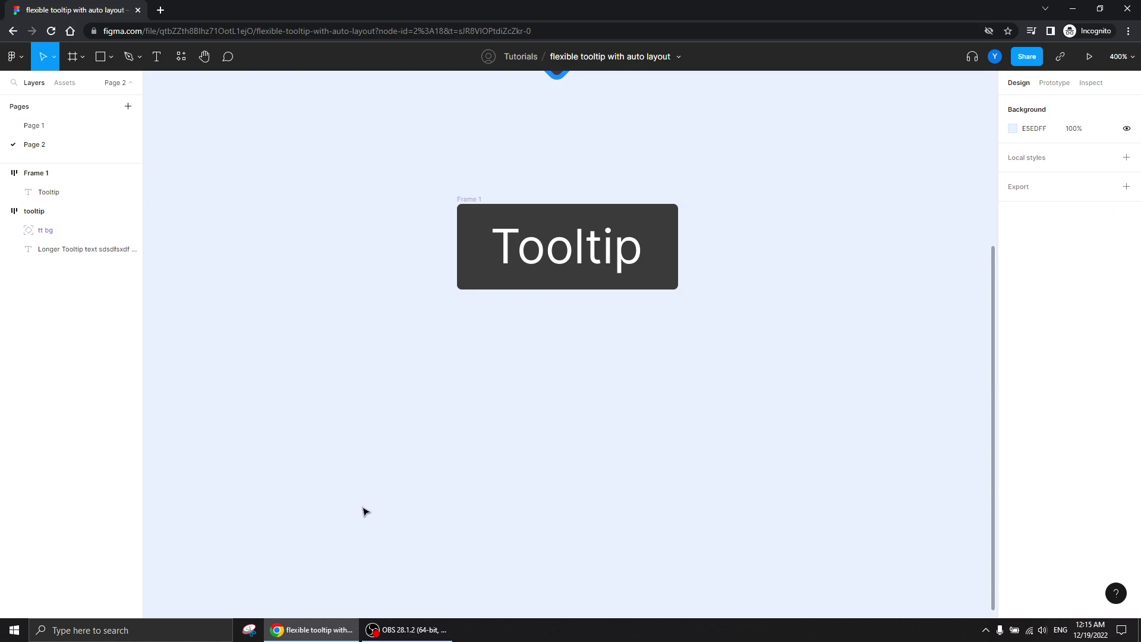
{"action": "key", "text": "p"}
{"action": "left_click", "coordinate": [455, 426]}
Step: Complete the closed three-point triangle path below the frame
{"action": "left_click", "coordinate": [471, 443]}
{"action": "left_click", "coordinate": [489, 426]}
{"action": "left_click", "coordinate": [455, 426]}
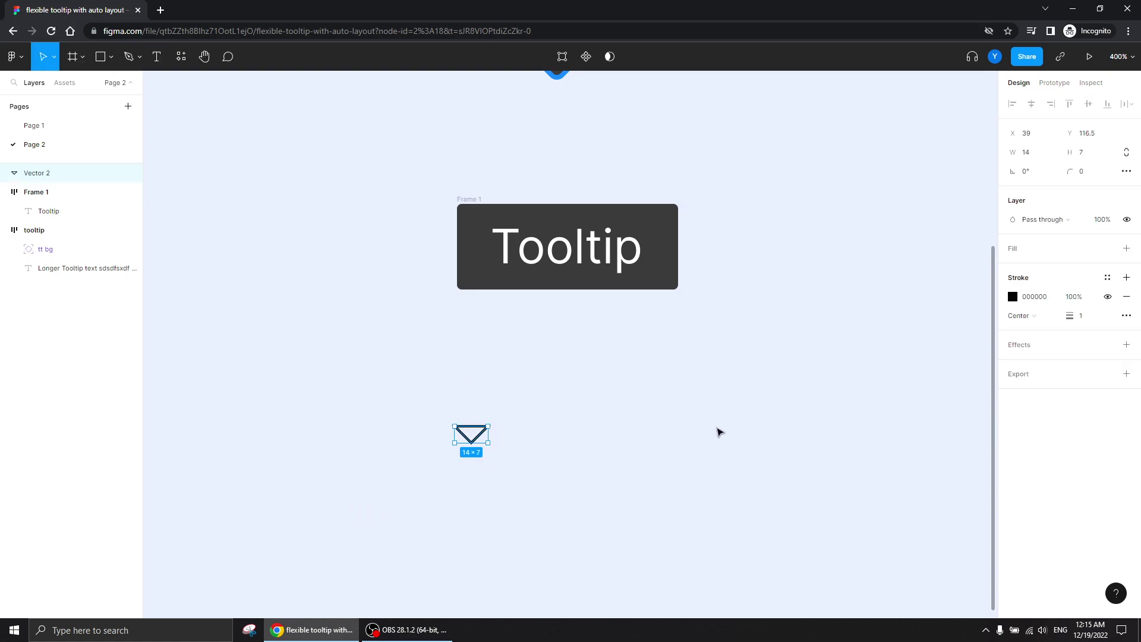
{"action": "left_click", "coordinate": [840, 416]}
{"action": "left_click", "coordinate": [476, 447]}
Step: Fill the triangle 414141 with no stroke and place it just under the tooltip box
{"action": "left_click", "coordinate": [1127, 248]}
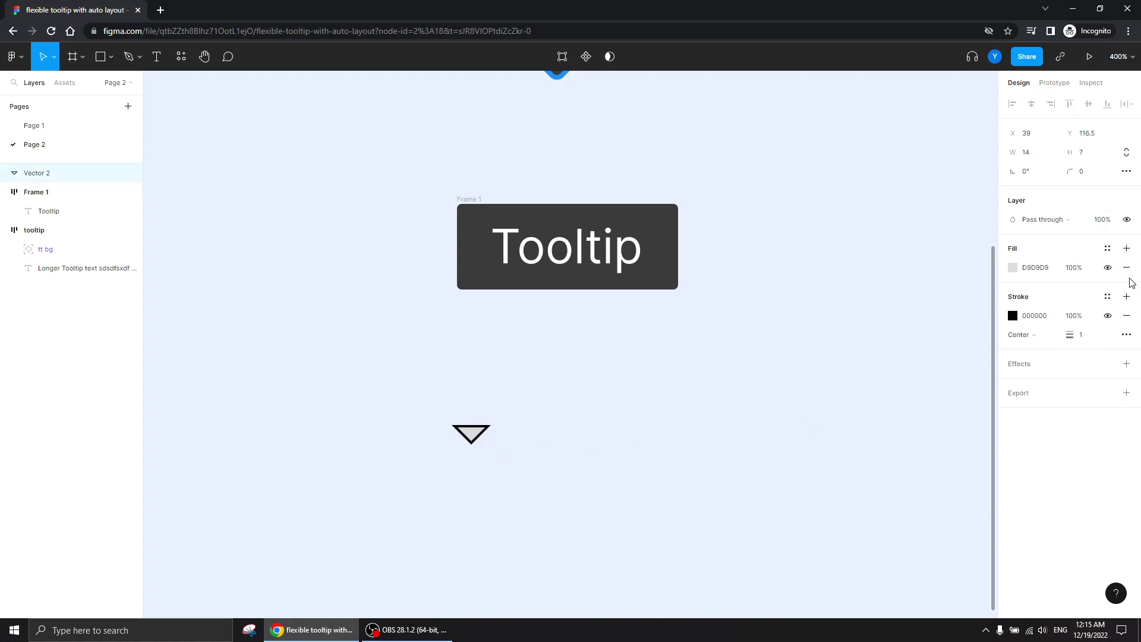
{"action": "left_click", "coordinate": [1126, 316]}
{"action": "key", "text": "i"}
{"action": "left_click", "coordinate": [487, 264]}
{"action": "left_click", "coordinate": [442, 301]}
{"action": "left_click_drag", "start_coordinate": [469, 436], "coordinate": [565, 315]}
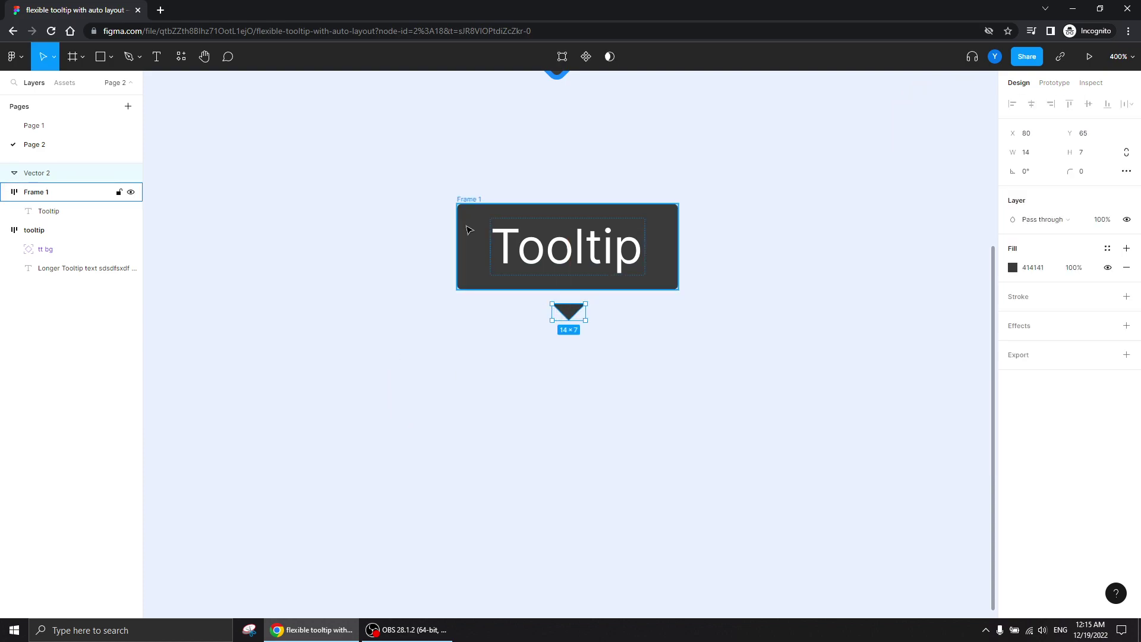
Step: Rename Frame 1 to 'tooltip simple'
{"action": "left_click", "coordinate": [469, 200]}
{"action": "double_click", "coordinate": [37, 196]}
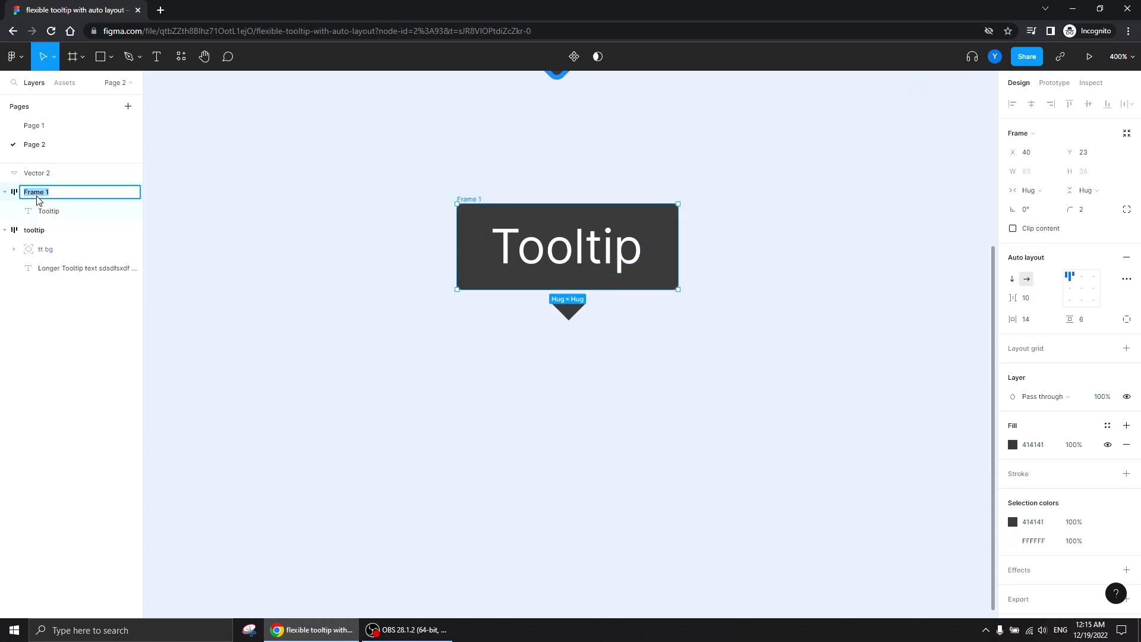
{"action": "type", "text": "too"}
{"action": "type", "text": "ltip simple"}
{"action": "key", "text": "Return"}
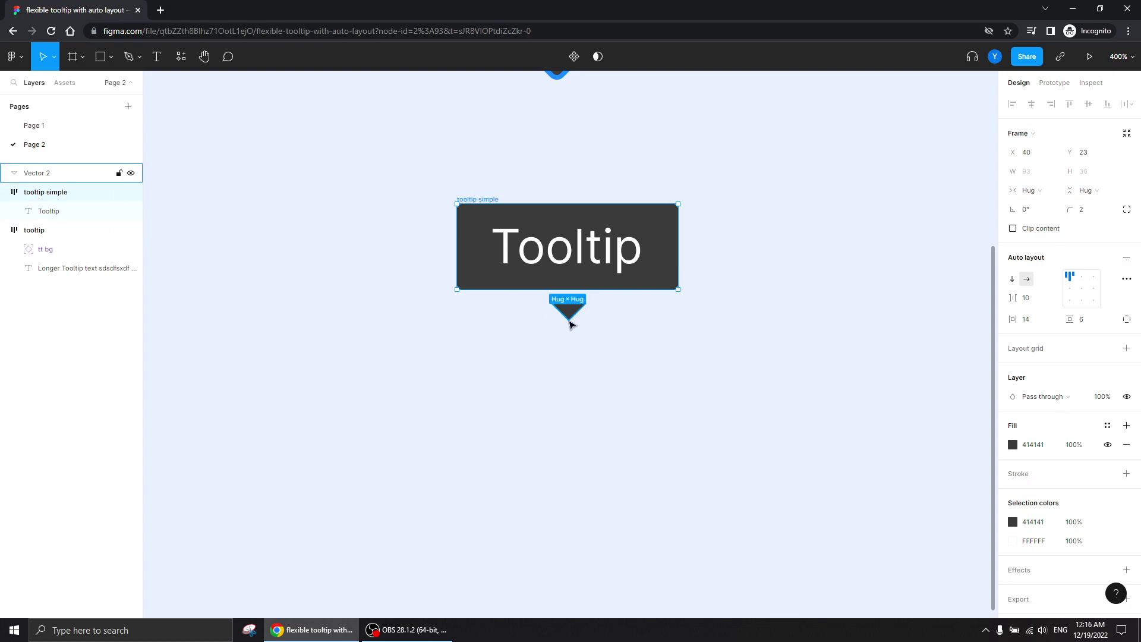
Step: Move the triangle into tooltip simple with absolute position so it ignores auto layout
{"action": "left_click_drag", "start_coordinate": [572, 313], "coordinate": [493, 246]}
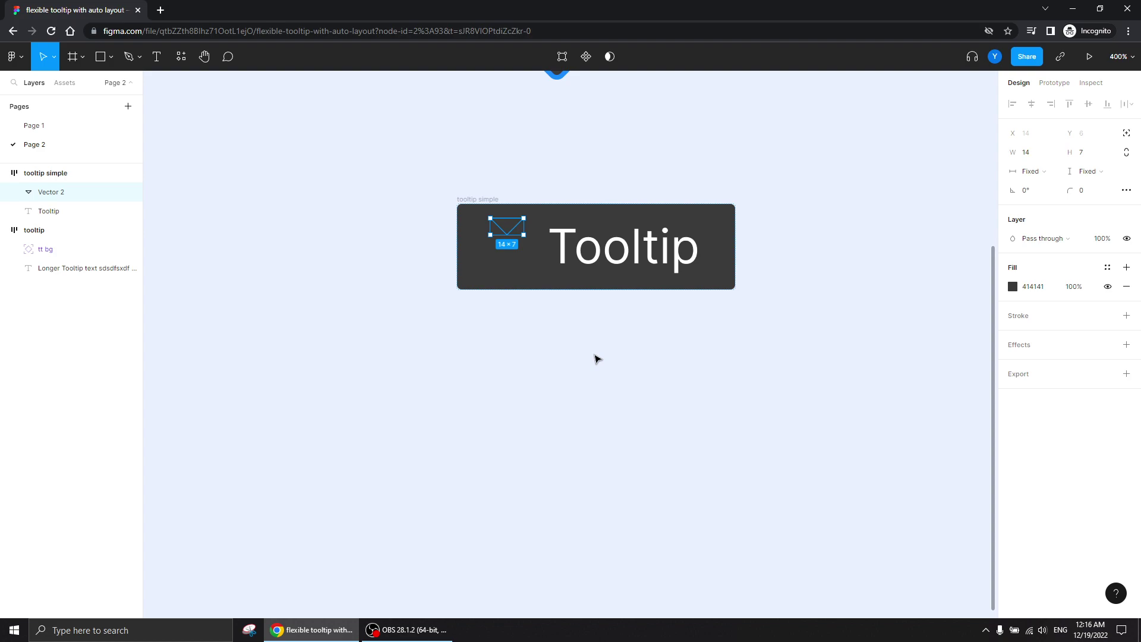
{"action": "left_click", "coordinate": [1127, 135]}
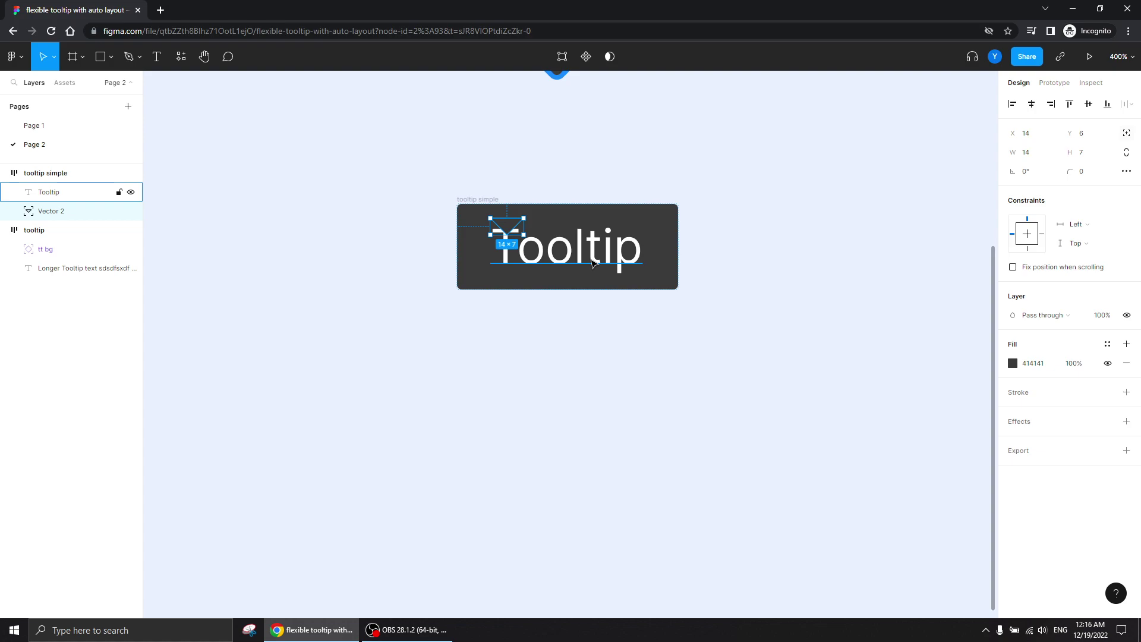
{"action": "left_click", "coordinate": [571, 255]}
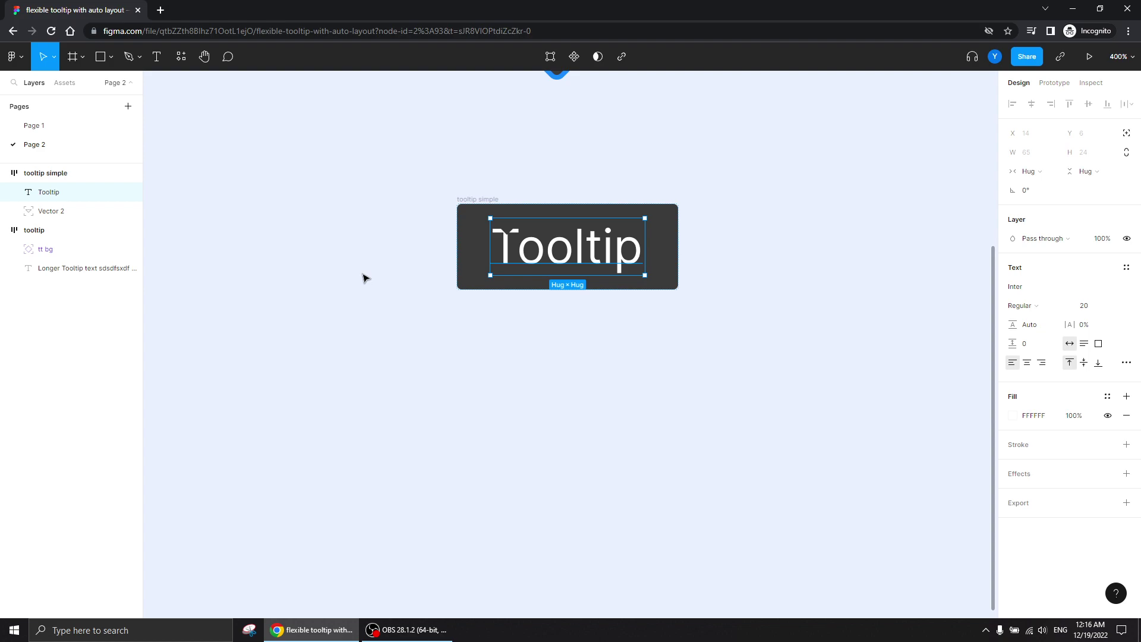
{"action": "key", "text": "ctrl+d"}
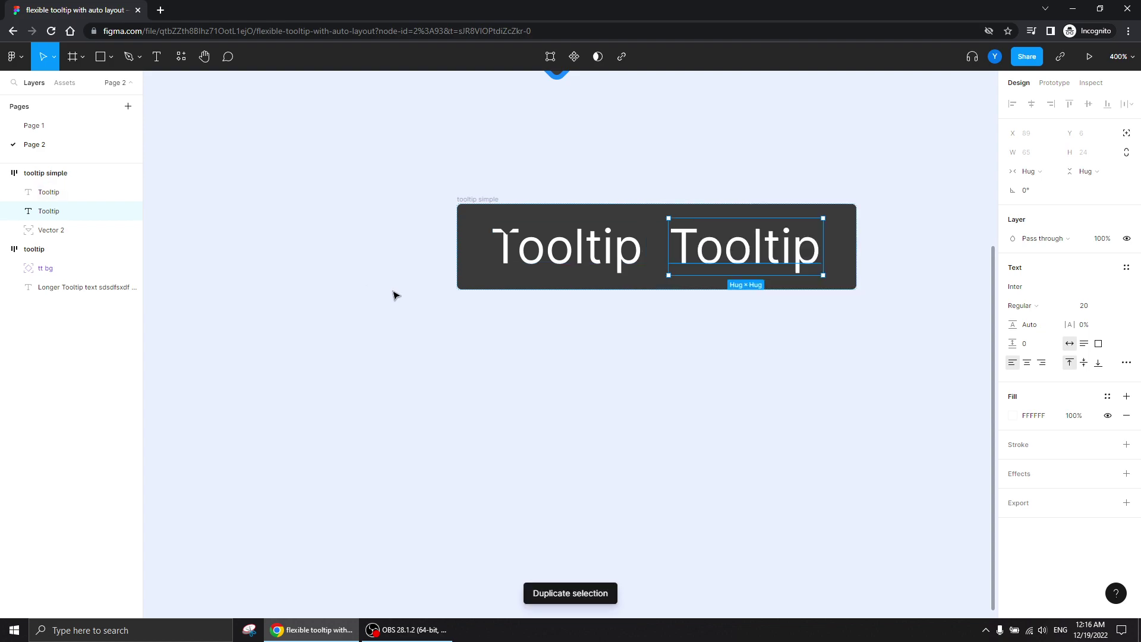
{"action": "left_click", "coordinate": [537, 308]}
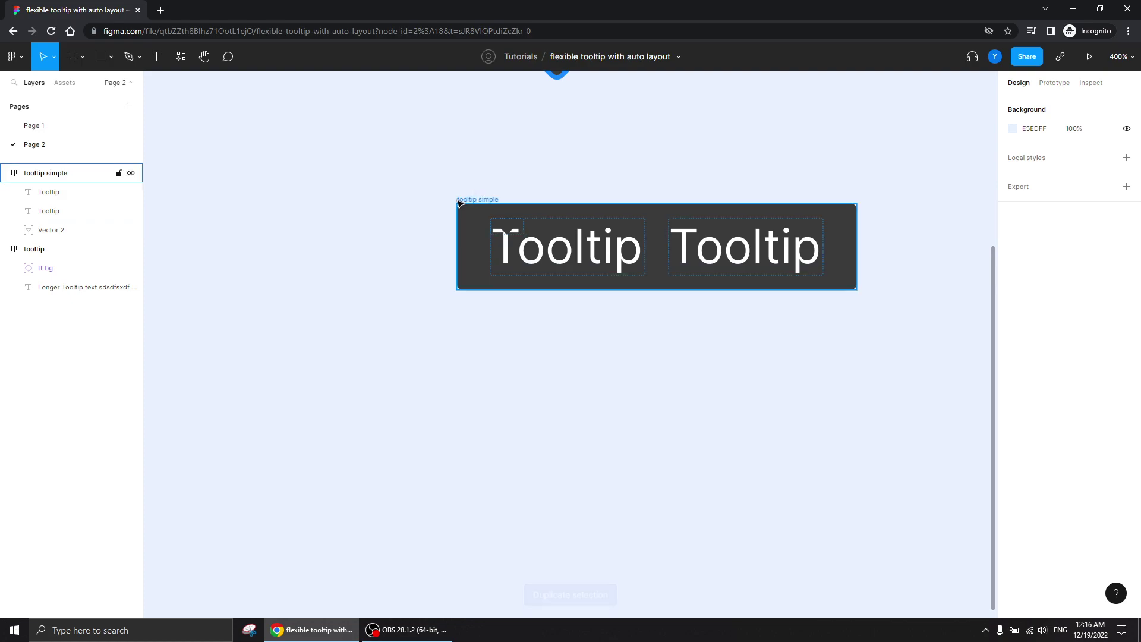
{"action": "left_click", "coordinate": [461, 200]}
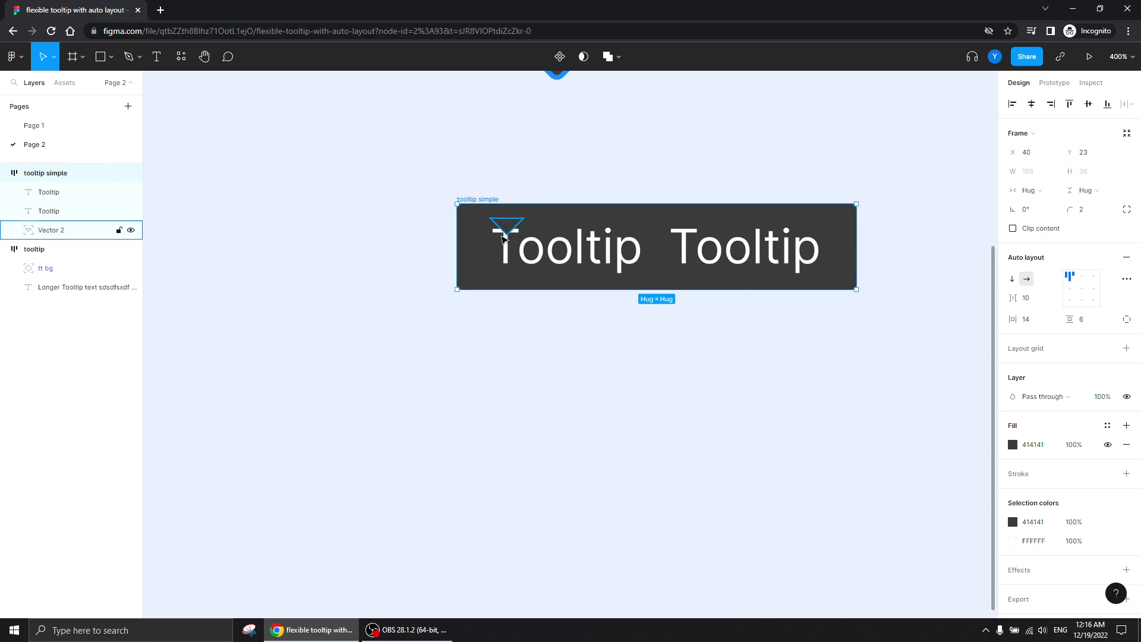
{"action": "left_click", "coordinate": [1012, 279]}
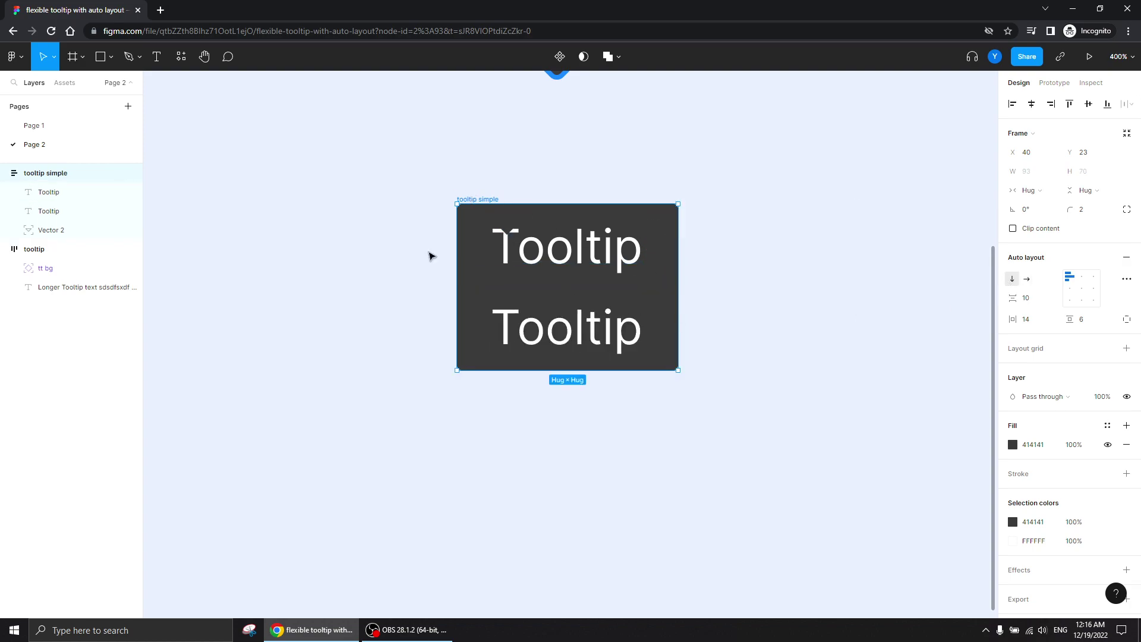
{"action": "left_click", "coordinate": [1027, 279]}
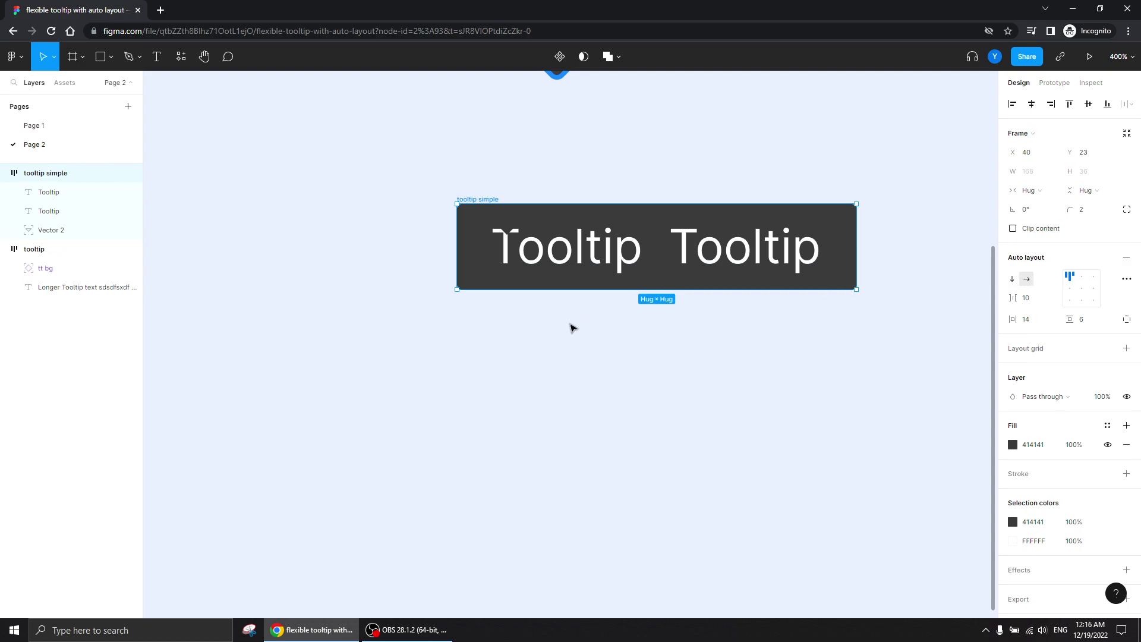
{"action": "left_click", "coordinate": [510, 229]}
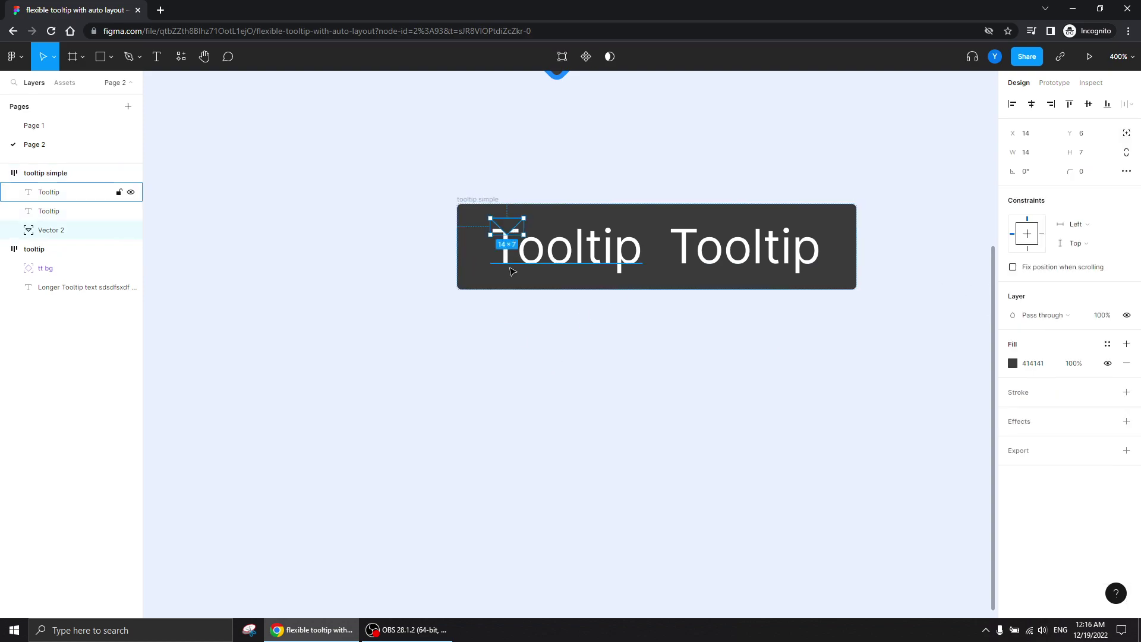
{"action": "key", "text": "Tab"}
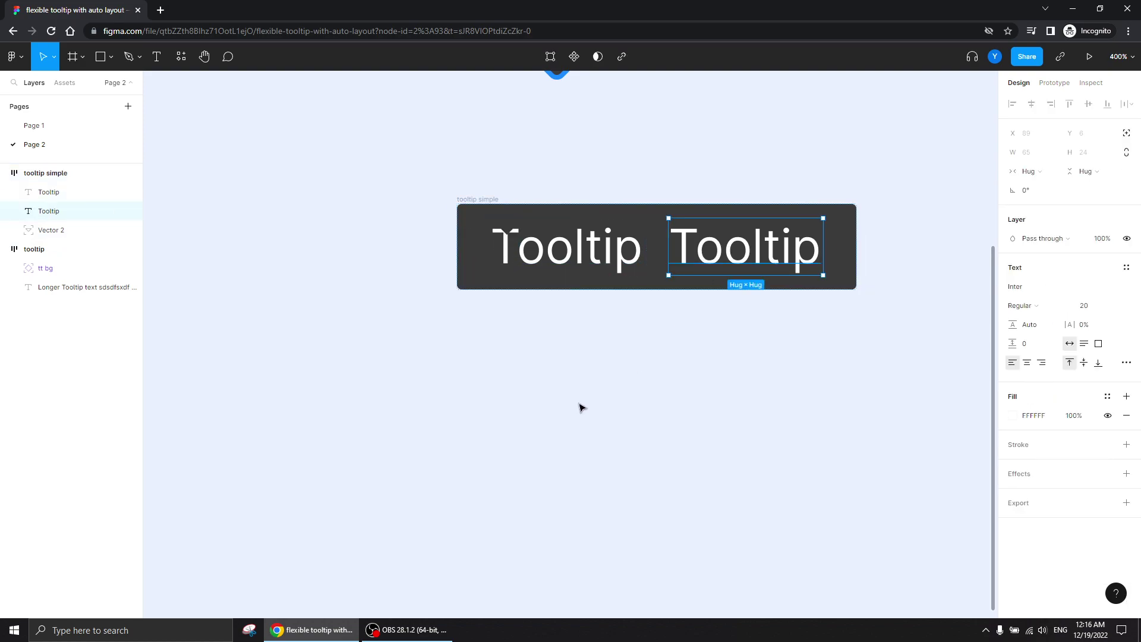
{"action": "key", "text": "Delete"}
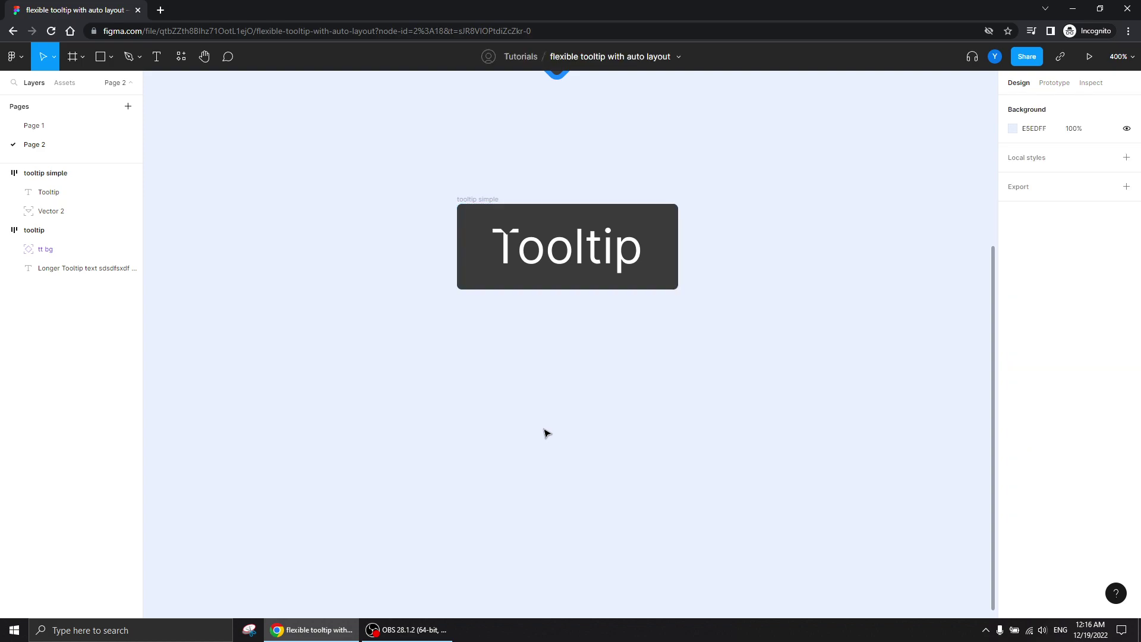
{"action": "left_click", "coordinate": [511, 225]}
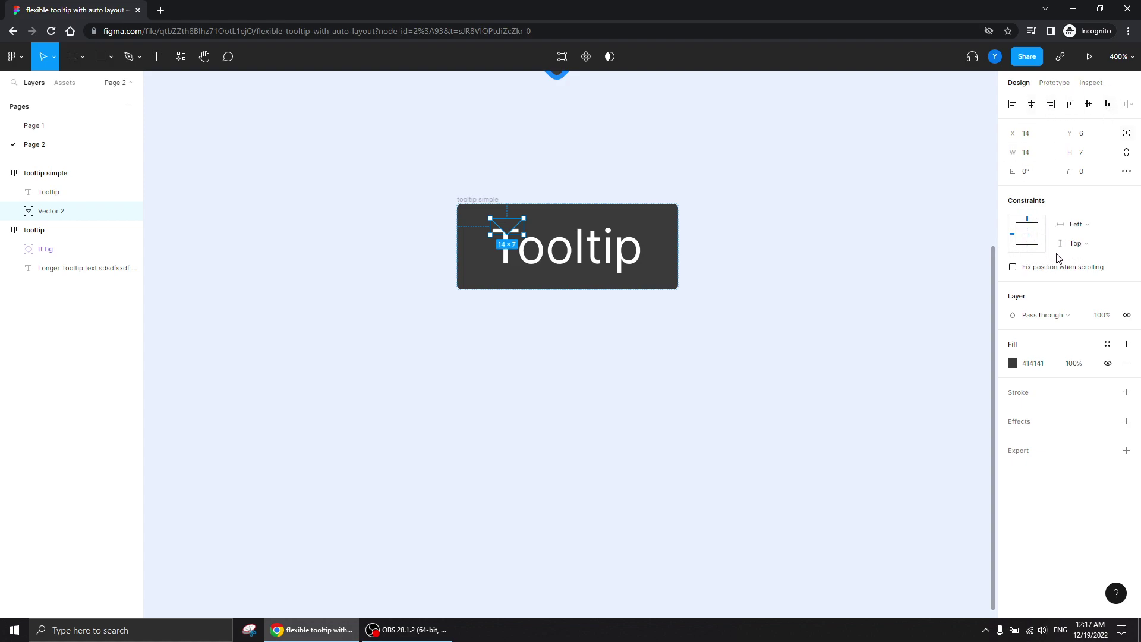
Step: Put the triangle back in tooltip simple as absolute, aligned bottom-centre and nudged down two units
{"action": "left_click_drag", "start_coordinate": [505, 230], "coordinate": [563, 294]}
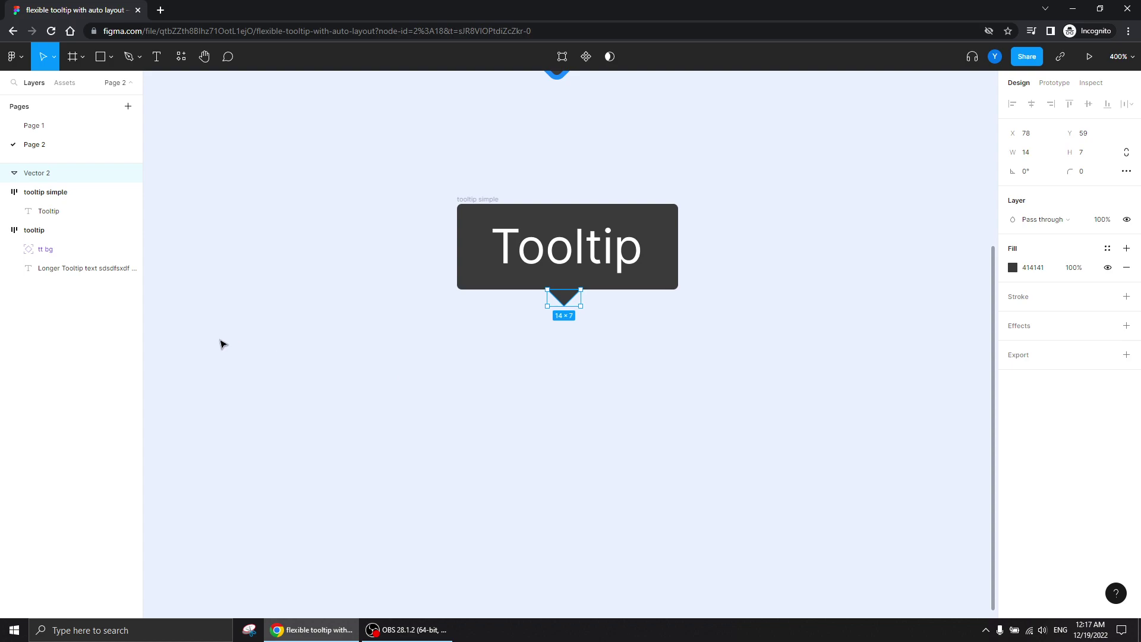
{"action": "left_click_drag", "start_coordinate": [27, 174], "coordinate": [48, 202]}
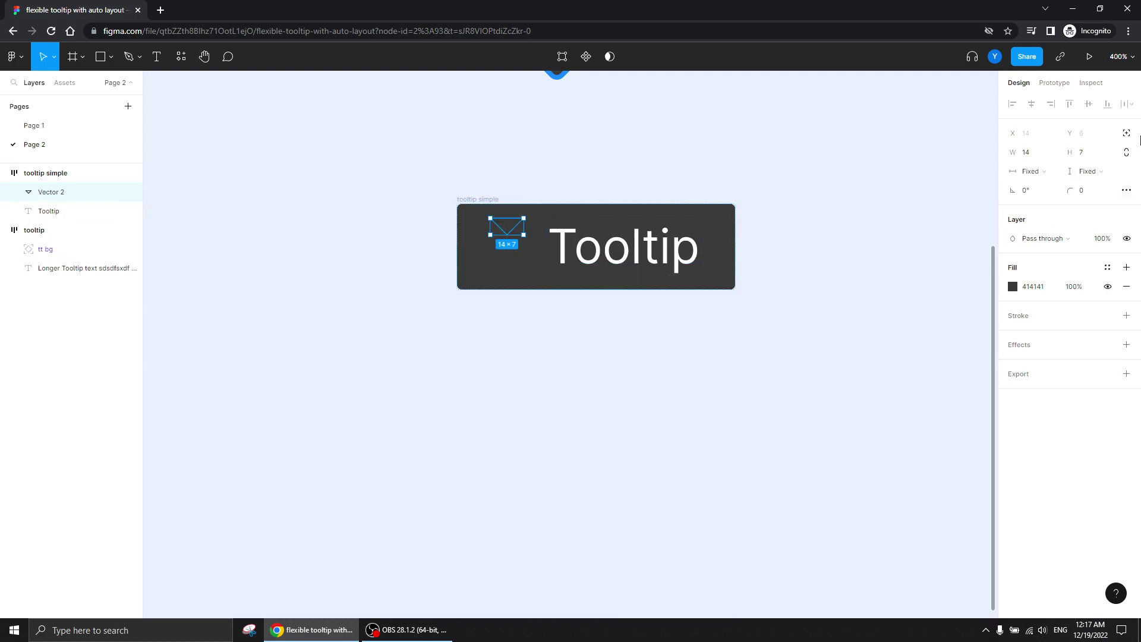
{"action": "left_click", "coordinate": [1127, 135]}
{"action": "key", "text": "alt+h"}
{"action": "key", "text": "alt+s"}
{"action": "key", "text": "Down"}
{"action": "key", "text": "Down"}
{"action": "key", "text": "Down"}
{"action": "key", "text": "Down"}
{"action": "key", "text": "Down"}
{"action": "key", "text": "Down"}
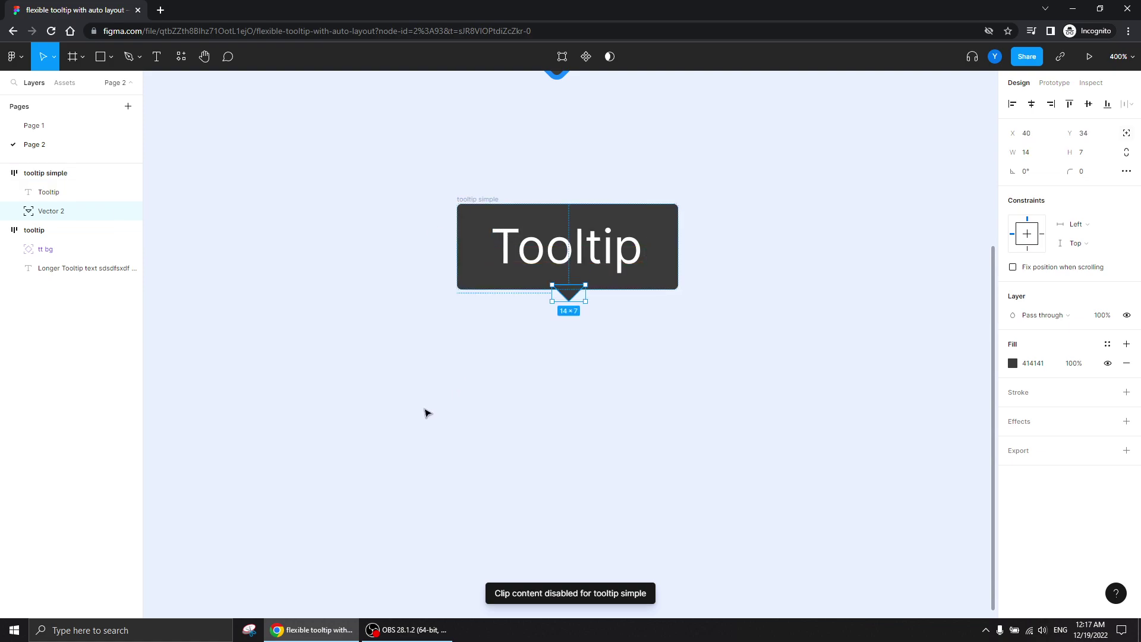
{"action": "key", "text": "Down"}
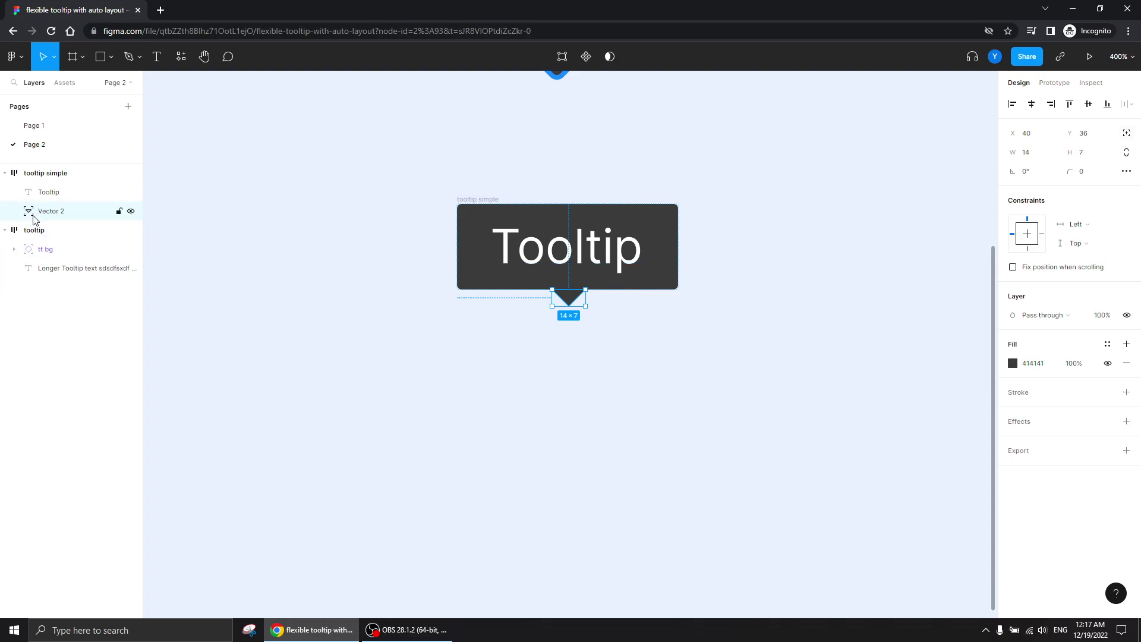
Step: Set the triangle's constraints to Center horizontally and Bottom vertically
{"action": "left_click", "coordinate": [1031, 104]}
{"action": "left_click", "coordinate": [1028, 250]}
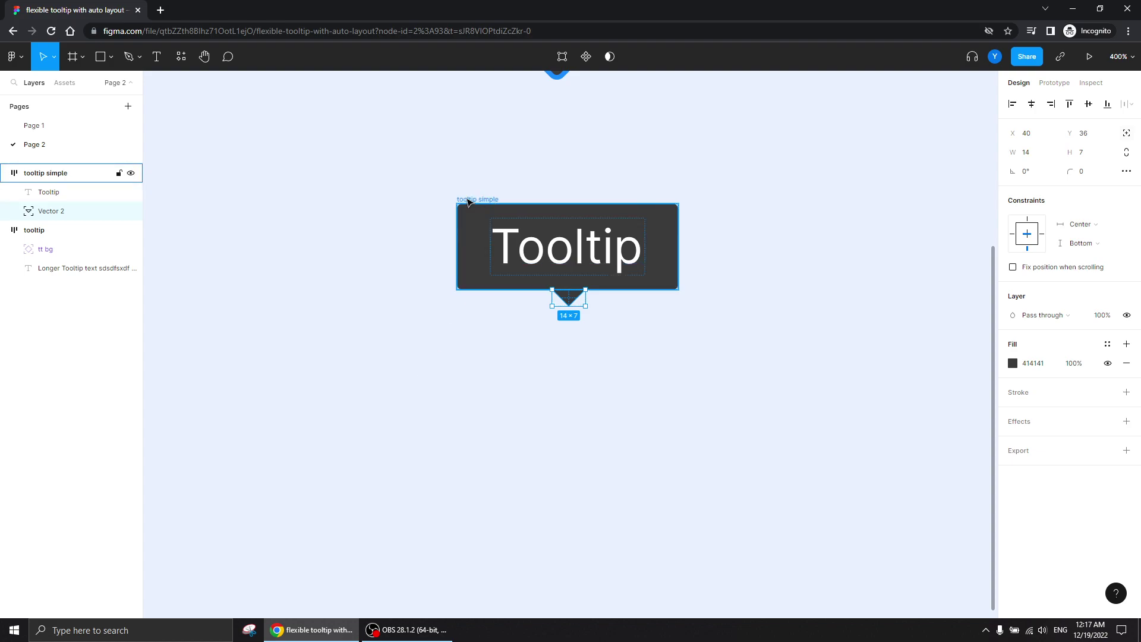
{"action": "left_click", "coordinate": [467, 202]}
{"action": "left_click", "coordinate": [259, 341]}
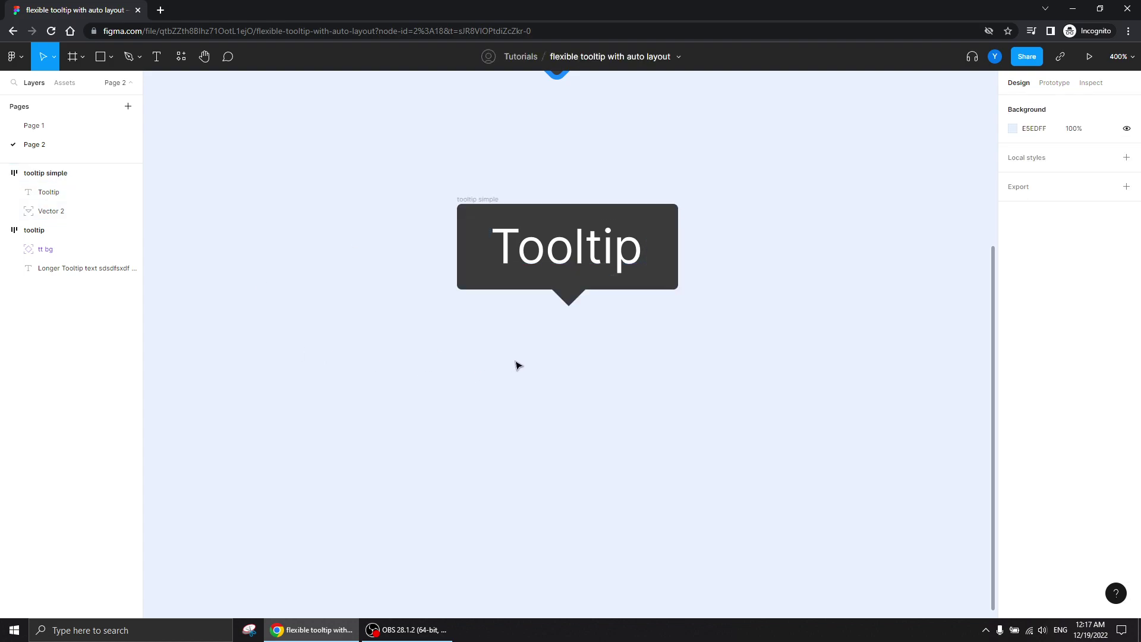
Step: Round the triangle's bottom tip with a corner radius in vector edit mode
{"action": "key", "text": "ctrl+plus"}
{"action": "left_click", "coordinate": [566, 253]}
{"action": "key", "text": "Return"}
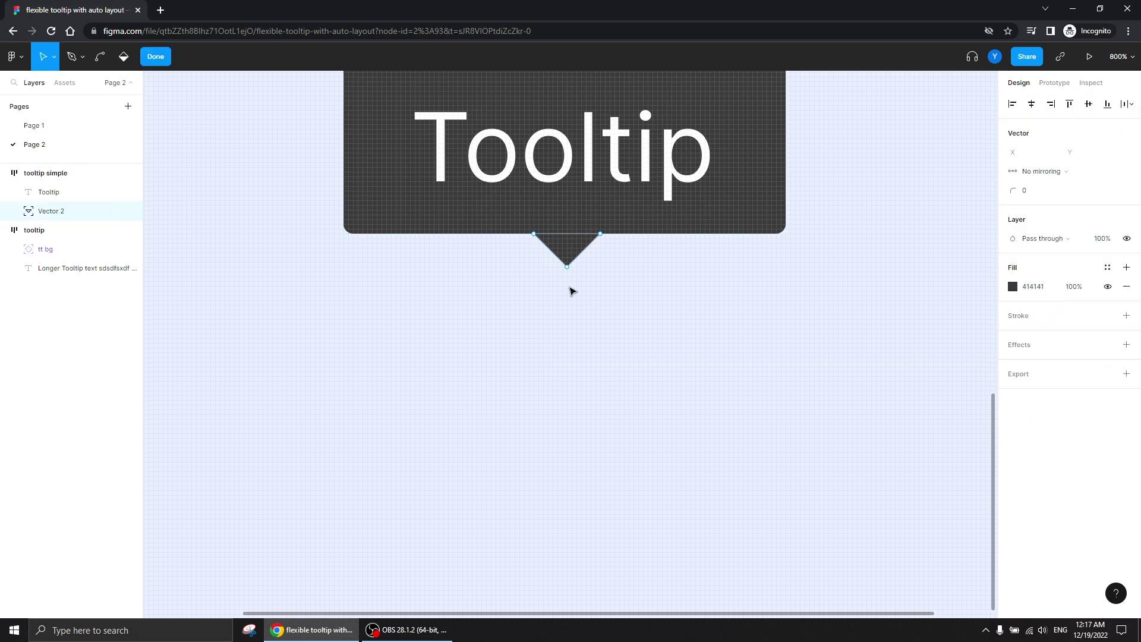
{"action": "left_click", "coordinate": [568, 267]}
{"action": "left_click", "coordinate": [1027, 190]}
{"action": "left_click", "coordinate": [466, 362]}
{"action": "left_click", "coordinate": [457, 365]}
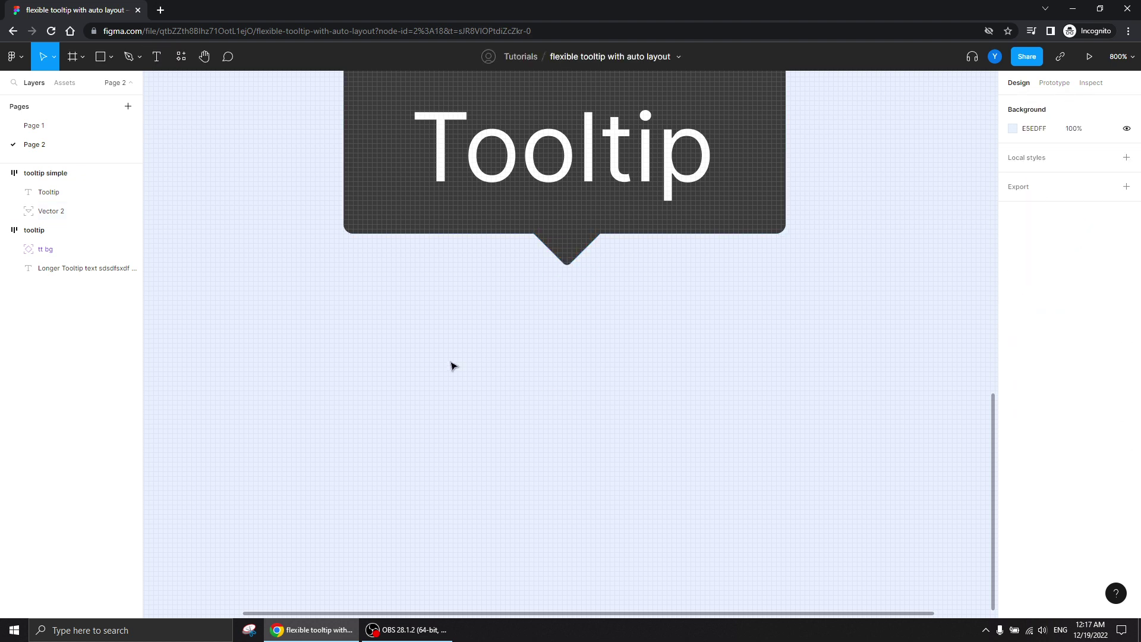
Step: Test the fit by changing the text to 'Longer text' plus lines 'asdasdasda' and 'dasdasdasd'
{"action": "key", "text": "ctrl+minus"}
{"action": "scroll", "coordinate": [400, 339], "scroll_direction": "up", "scroll_amount": 1}
{"action": "double_click", "coordinate": [473, 285]}
{"action": "double_click", "coordinate": [473, 285]}
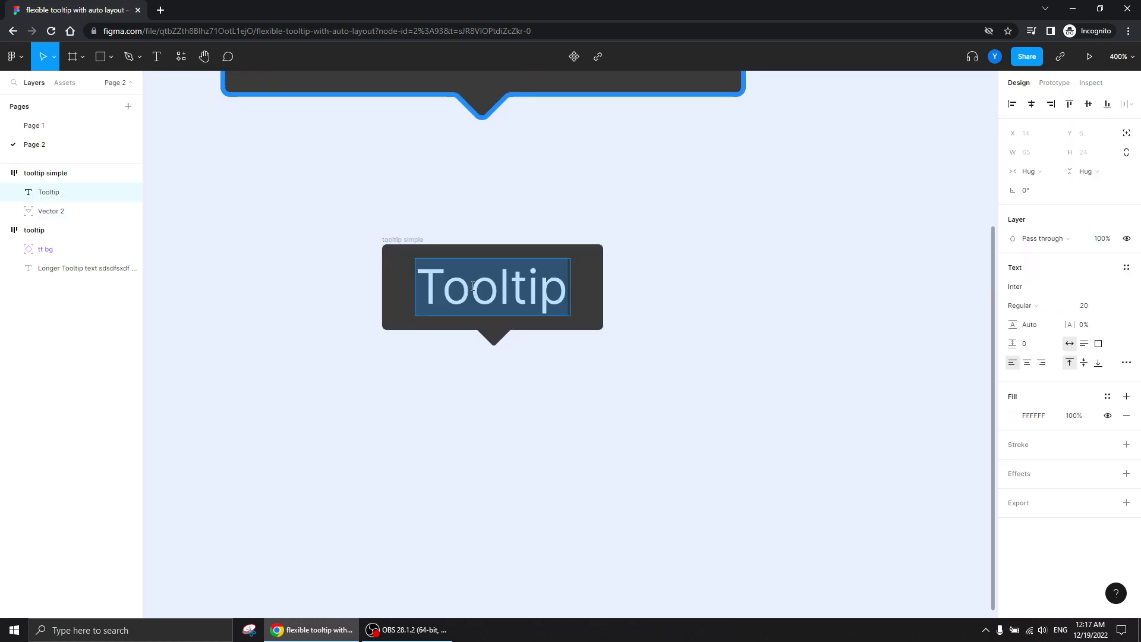
{"action": "type", "text": "Longe"}
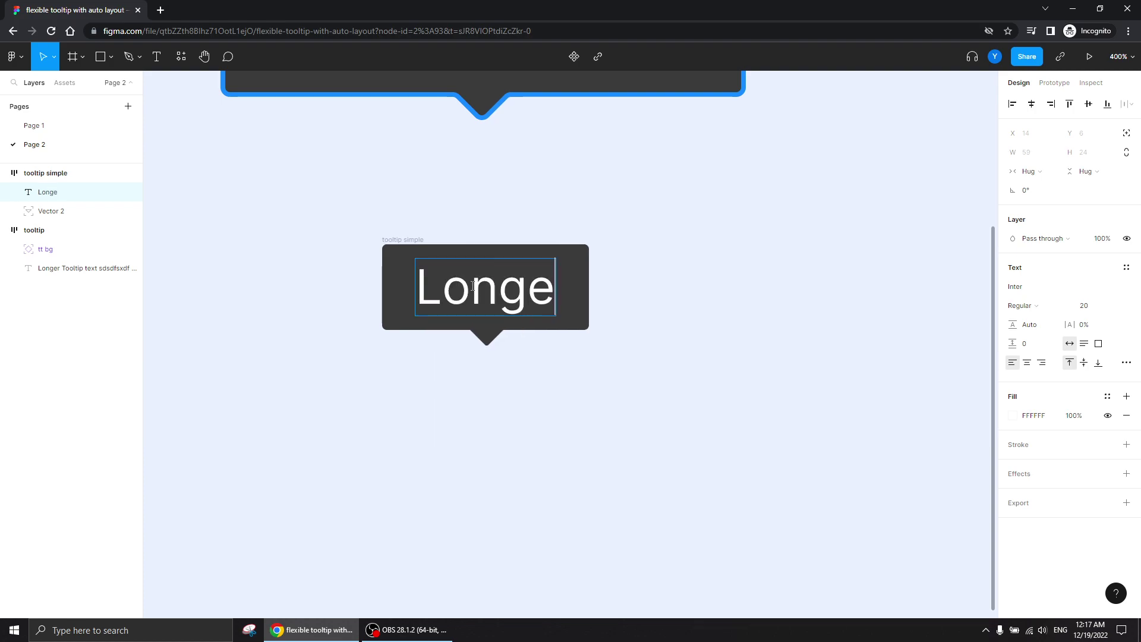
{"action": "type", "text": "r text"}
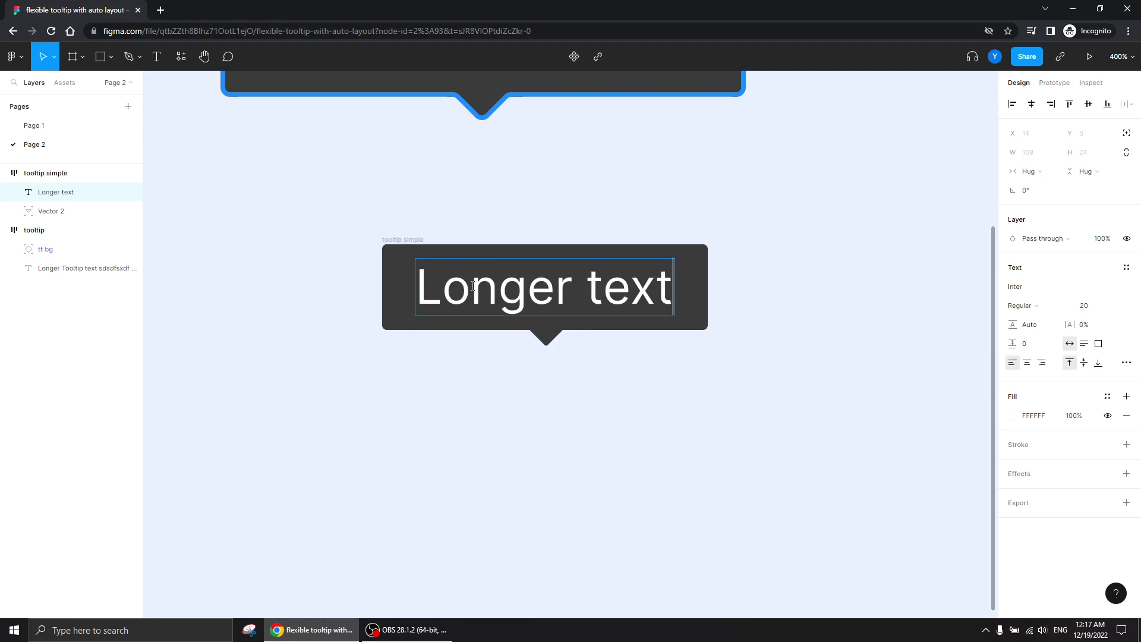
{"action": "key", "text": "Return"}
{"action": "type", "text": "asdasdasda"}
{"action": "key", "text": "Return"}
{"action": "type", "text": "dasdasdasd"}
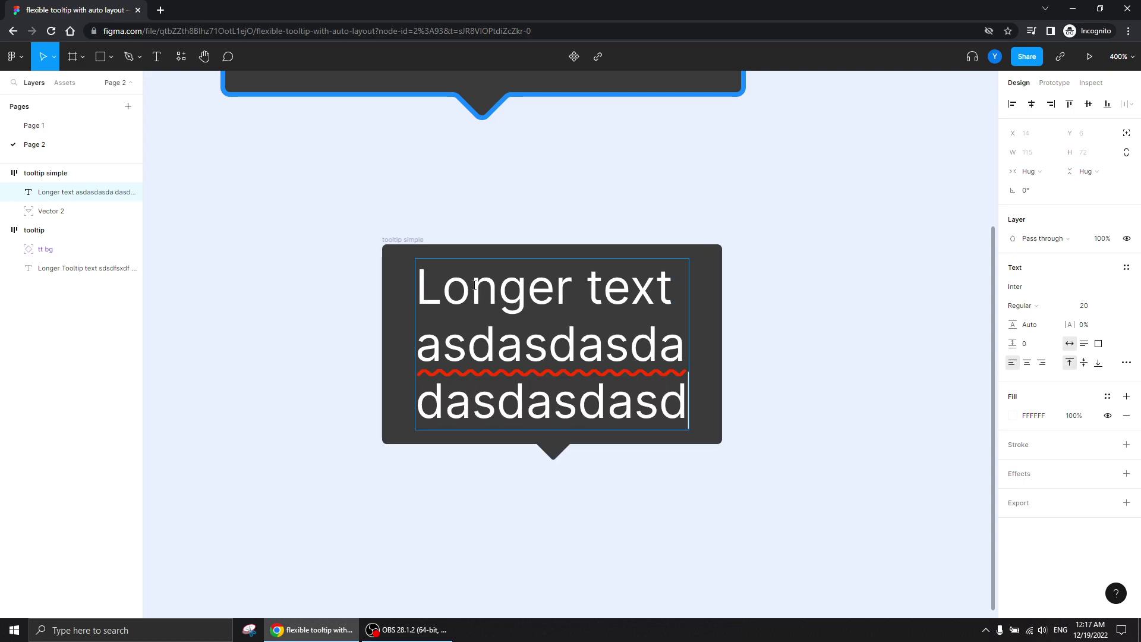
{"action": "key", "text": "Escape"}
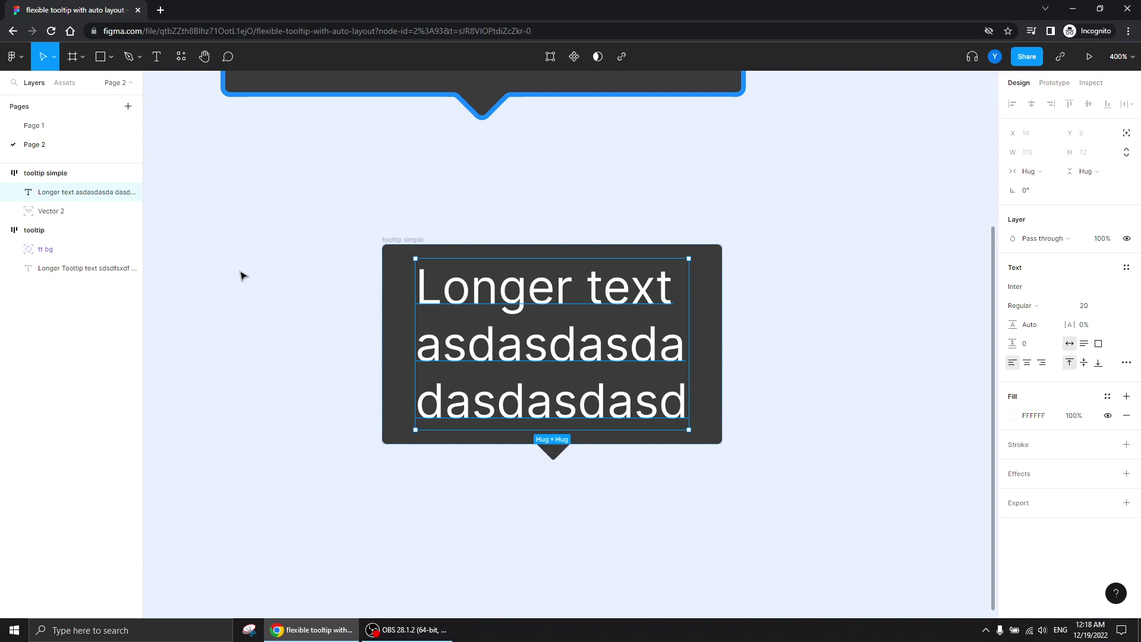
Step: Change the text back to 'Tooltip' and move the tooltip simple frame up and left
{"action": "double_click", "coordinate": [558, 402]}
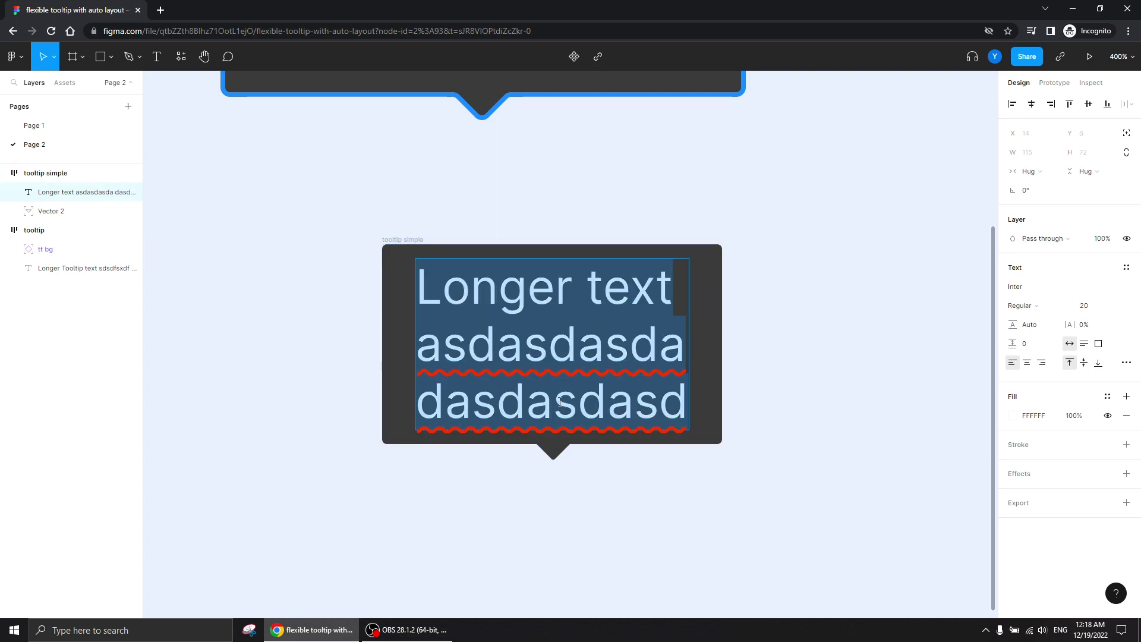
{"action": "type", "text": "T"}
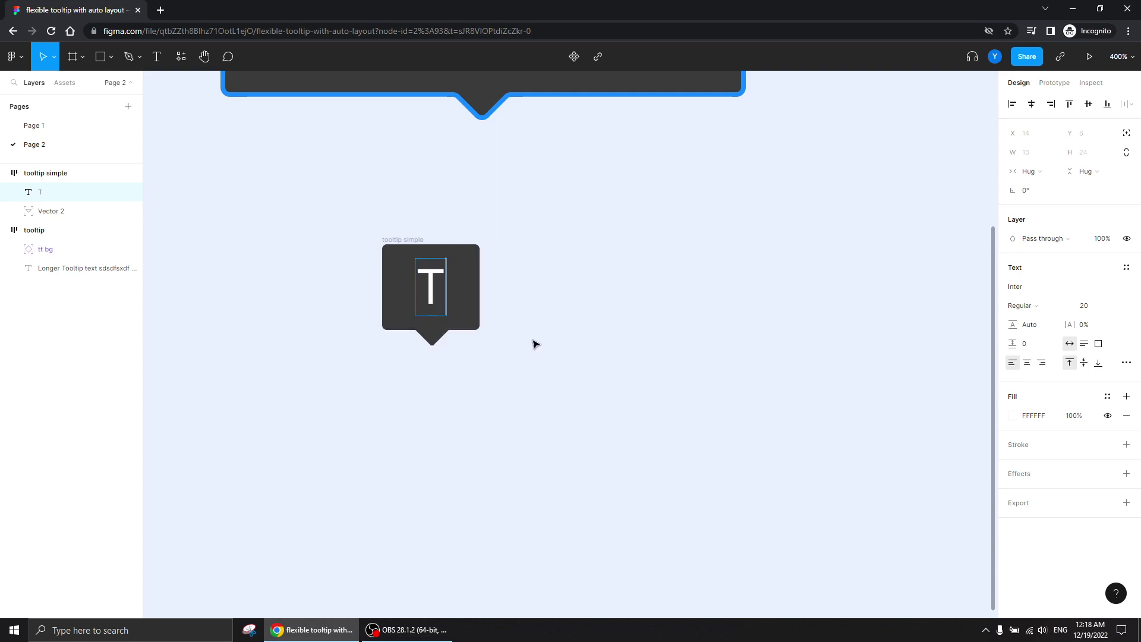
{"action": "type", "text": "olltipp"}
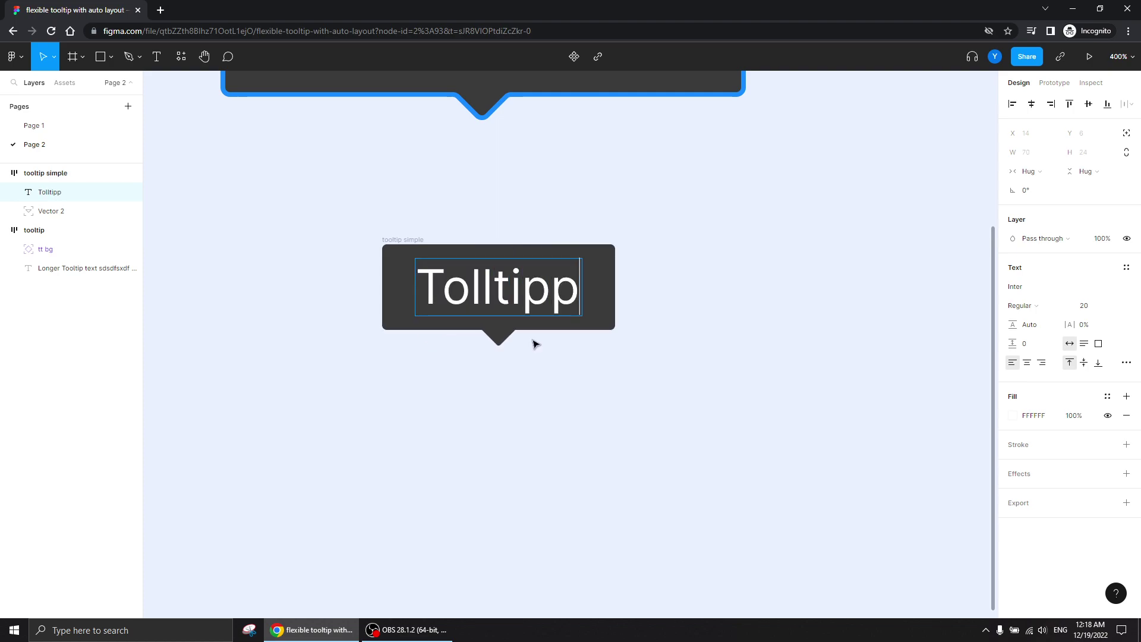
{"action": "key", "text": "BackSpace"}
{"action": "key", "text": "BackSpace"}
{"action": "key", "text": "BackSpace"}
{"action": "key", "text": "BackSpace"}
{"action": "key", "text": "BackSpace"}
{"action": "key", "text": "BackSpace"}
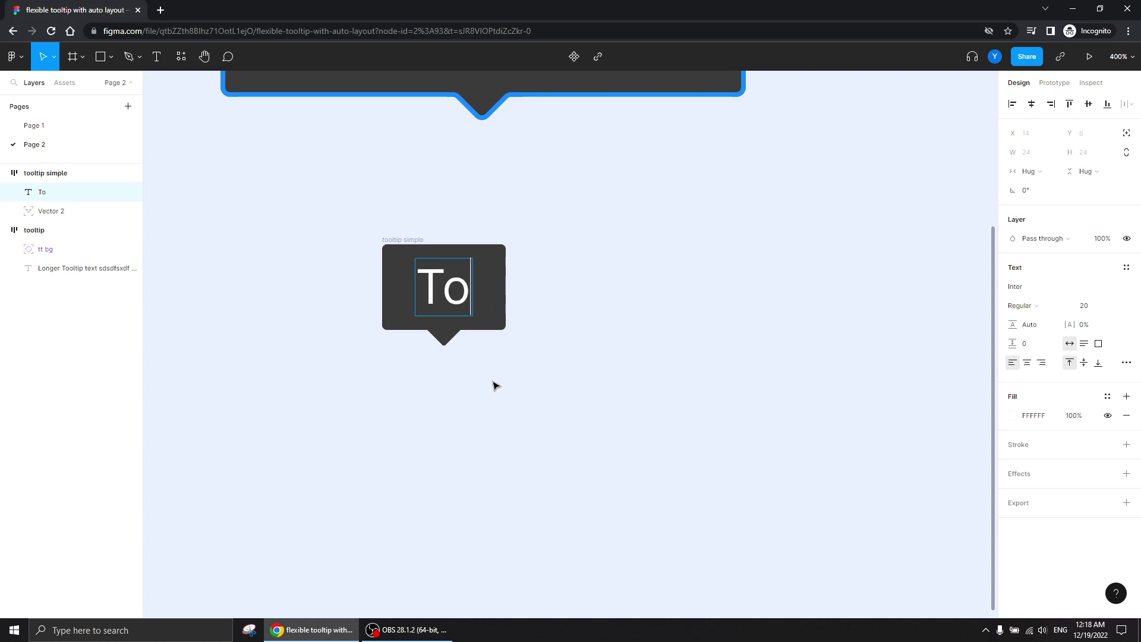
{"action": "type", "text": "oltip"}
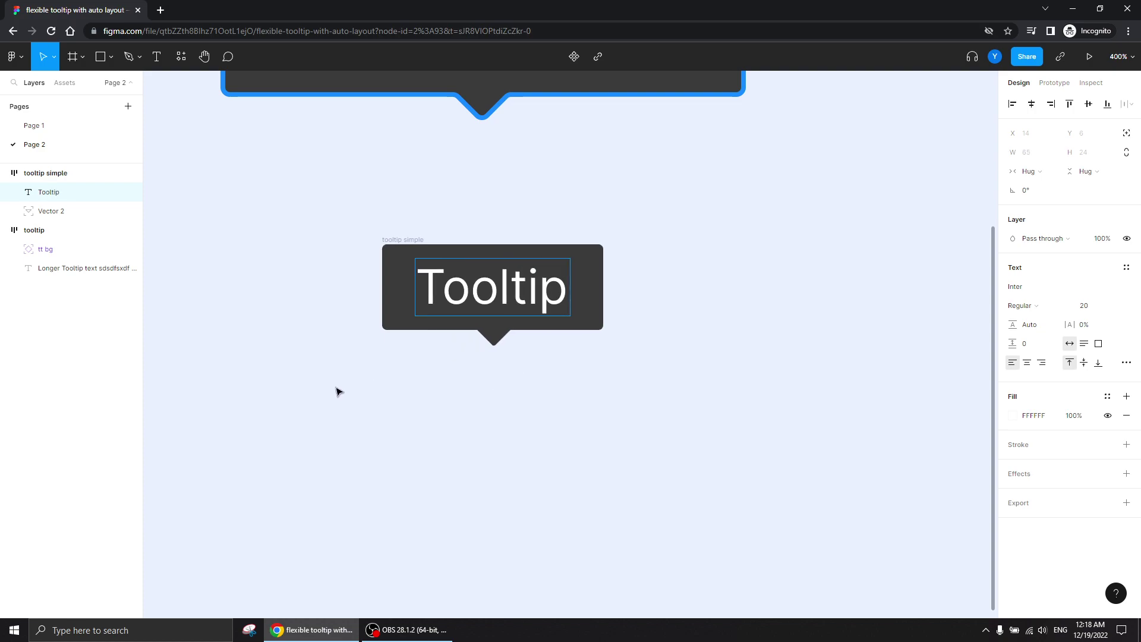
{"action": "key", "text": "Escape"}
{"action": "left_click", "coordinate": [310, 394]}
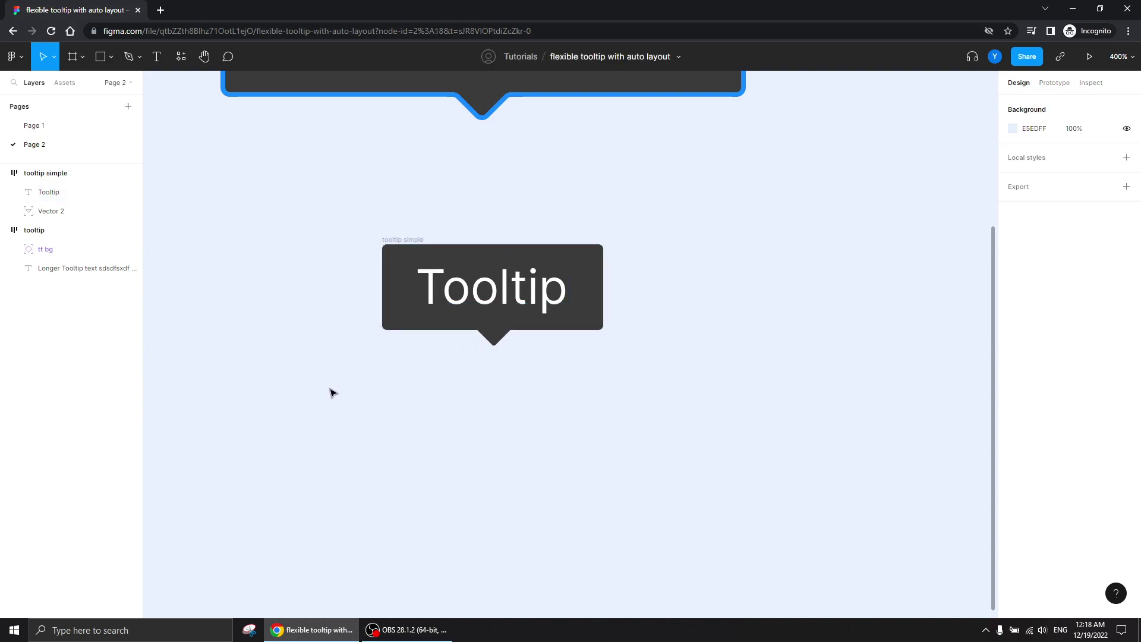
{"action": "left_click_drag", "start_coordinate": [383, 241], "coordinate": [376, 179]}
{"action": "left_click", "coordinate": [321, 346]}
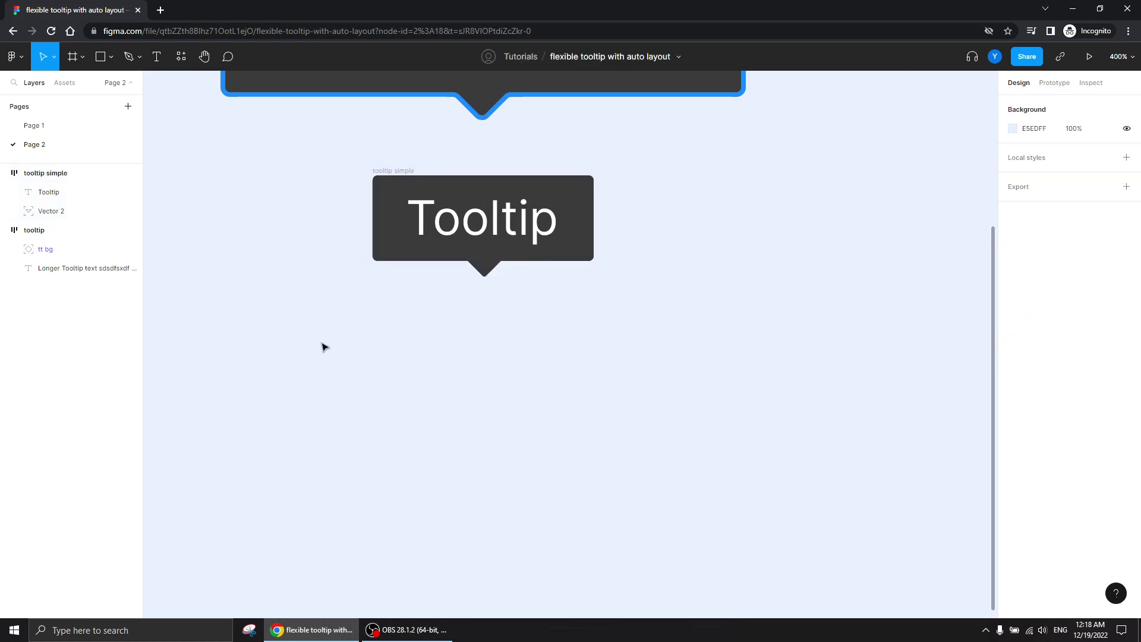
{"action": "left_click_drag", "start_coordinate": [316, 321], "coordinate": [382, 403]}
{"action": "key", "text": "minus"}
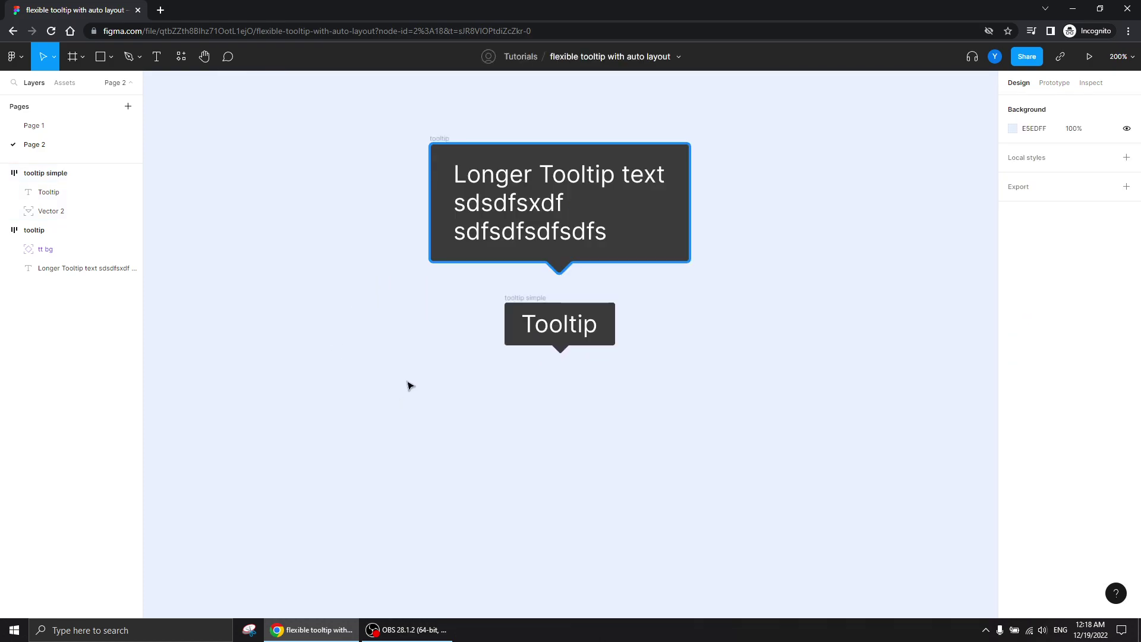
{"action": "key", "text": "plus"}
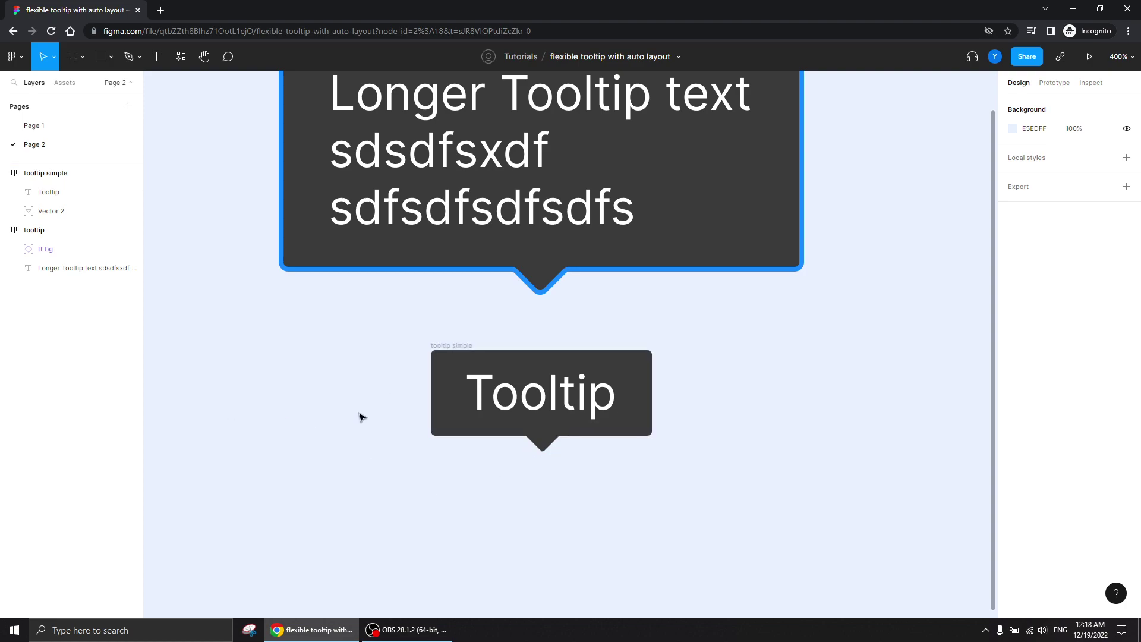
{"action": "left_click", "coordinate": [454, 346]}
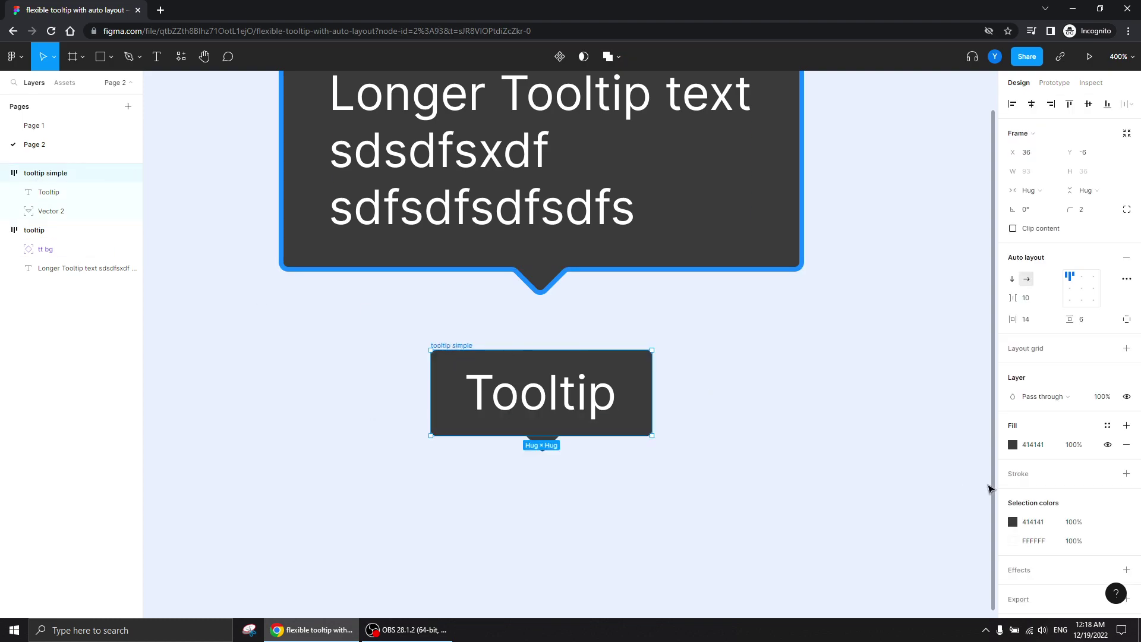
{"action": "left_click", "coordinate": [1126, 474]}
{"action": "left_click", "coordinate": [1013, 492]}
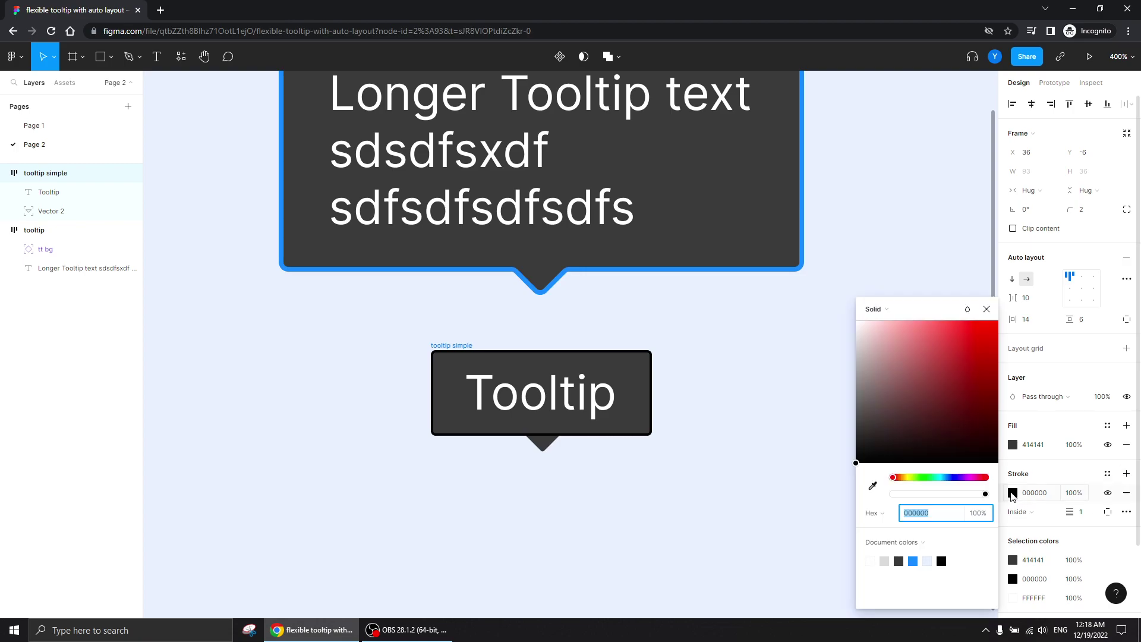
{"action": "mouse_move", "coordinate": [927, 383]}
{"action": "left_mouse_down"}
{"action": "mouse_move", "coordinate": [949, 311]}
{"action": "mouse_move", "coordinate": [964, 303]}
{"action": "left_mouse_up"}
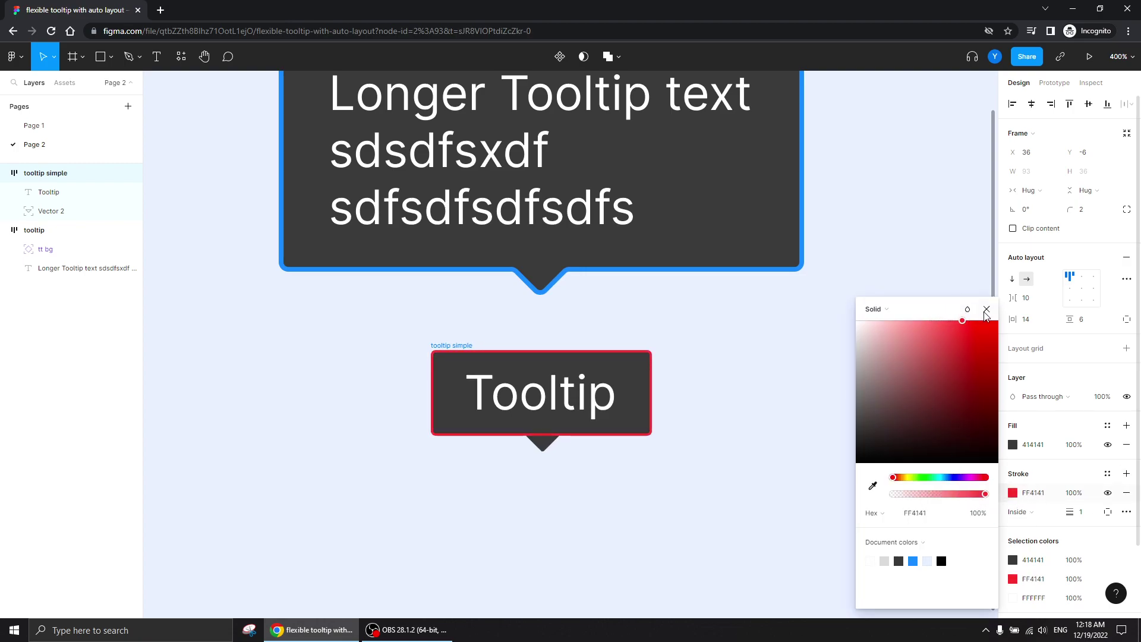
{"action": "left_click", "coordinate": [987, 310]}
{"action": "left_click", "coordinate": [343, 467]}
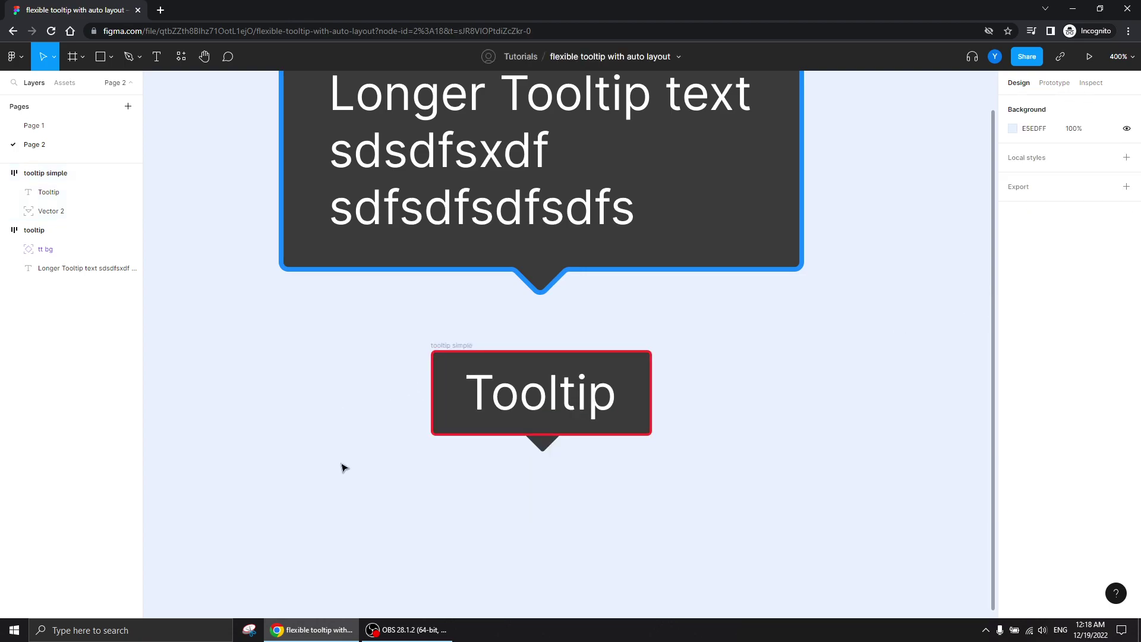
{"action": "key", "text": "plus"}
{"action": "left_click", "coordinate": [282, 273]}
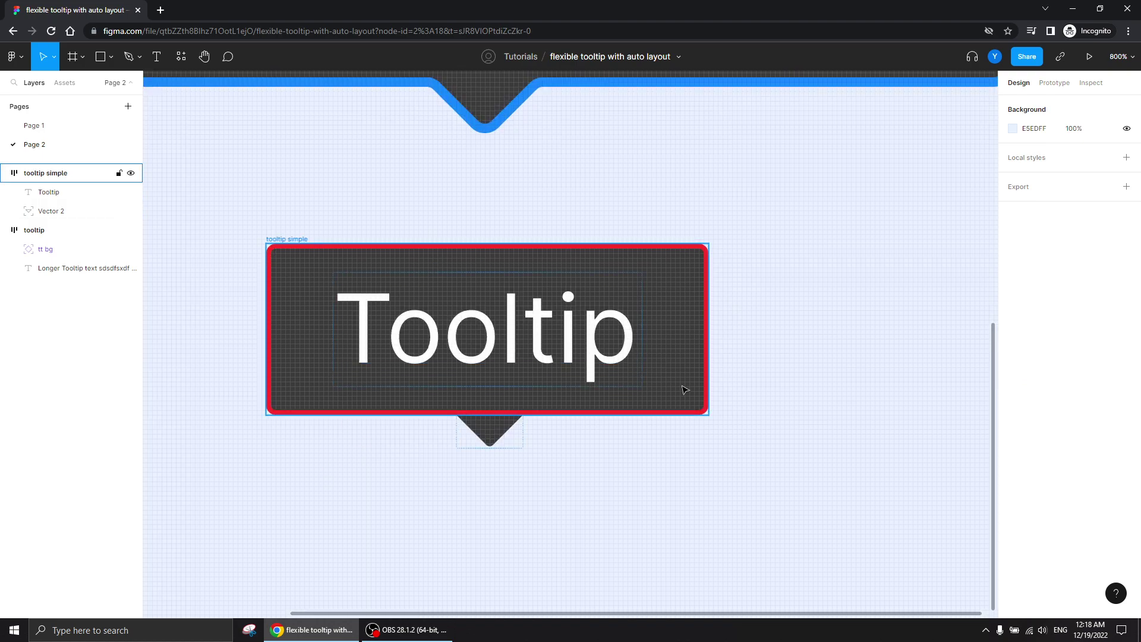
{"action": "left_click", "coordinate": [501, 433]}
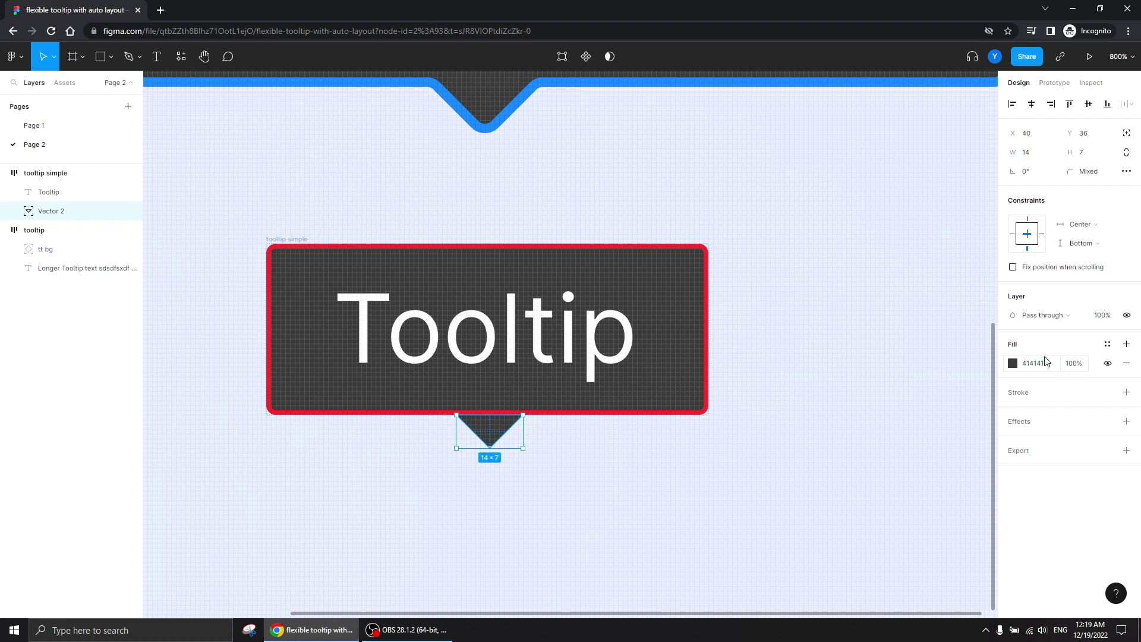
{"action": "left_click", "coordinate": [1127, 392]}
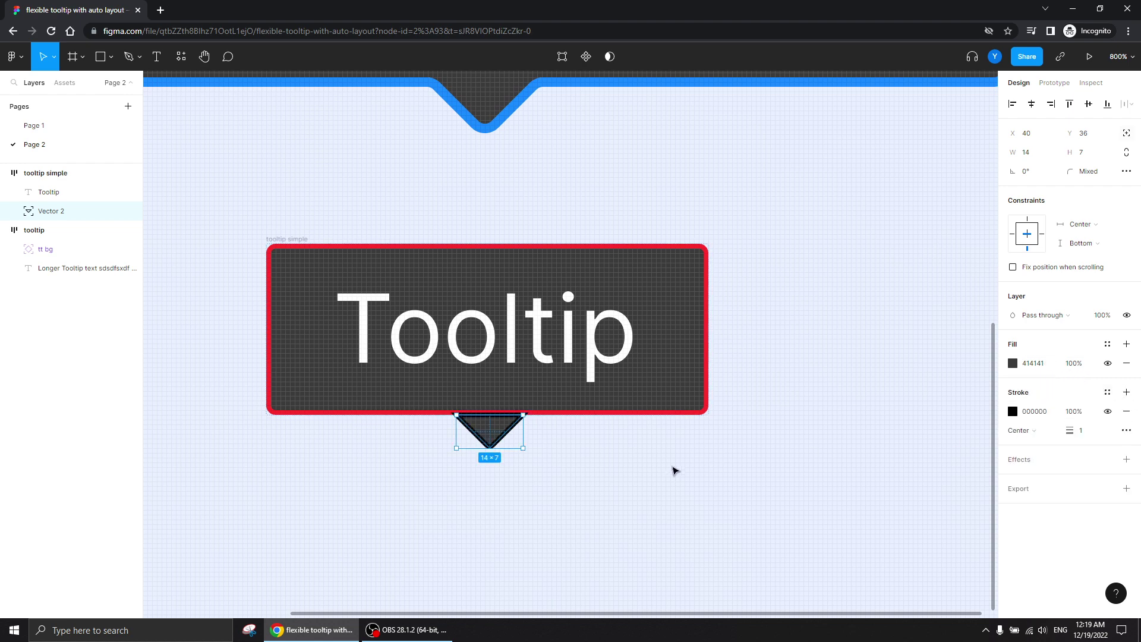
{"action": "left_click", "coordinate": [1013, 412]}
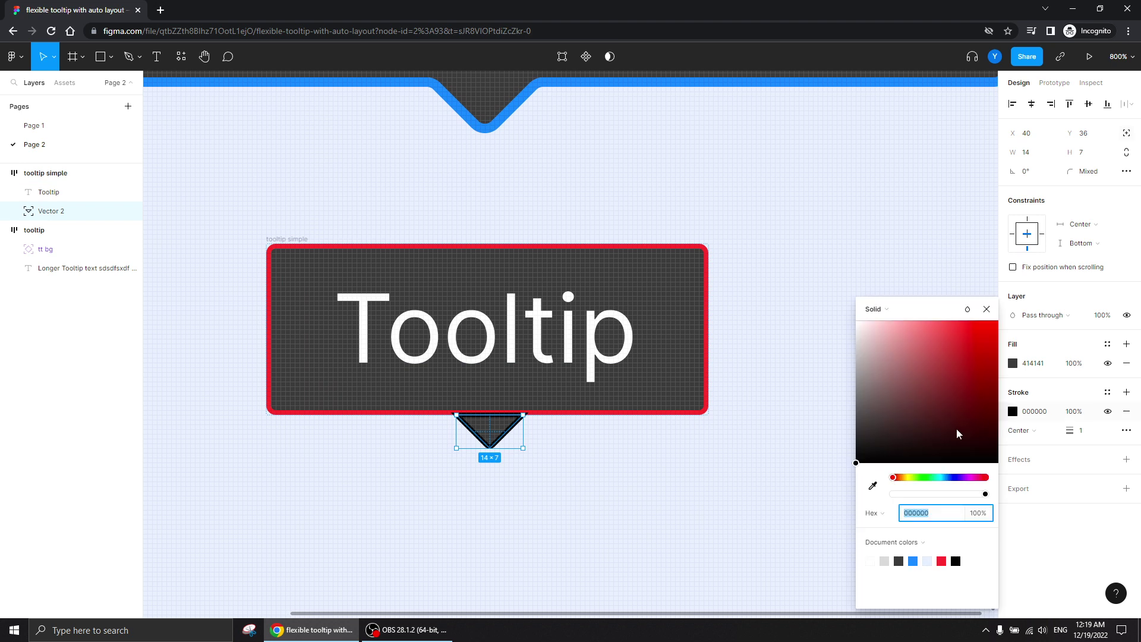
{"action": "left_click", "coordinate": [942, 561]}
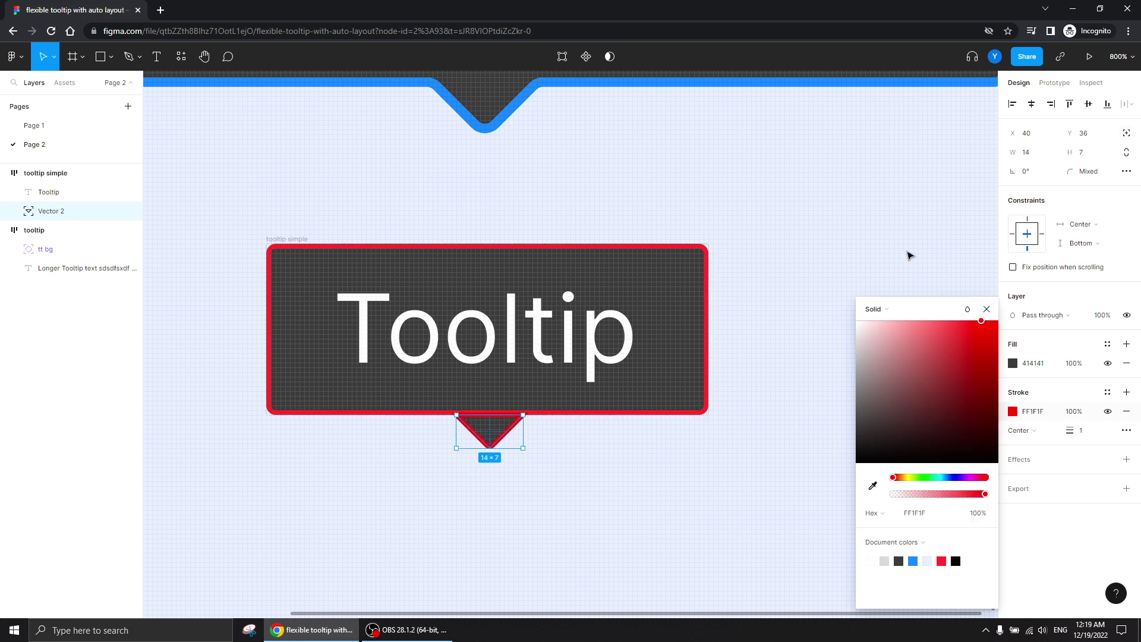
{"action": "left_click", "coordinate": [784, 452]}
{"action": "key", "text": "minus"}
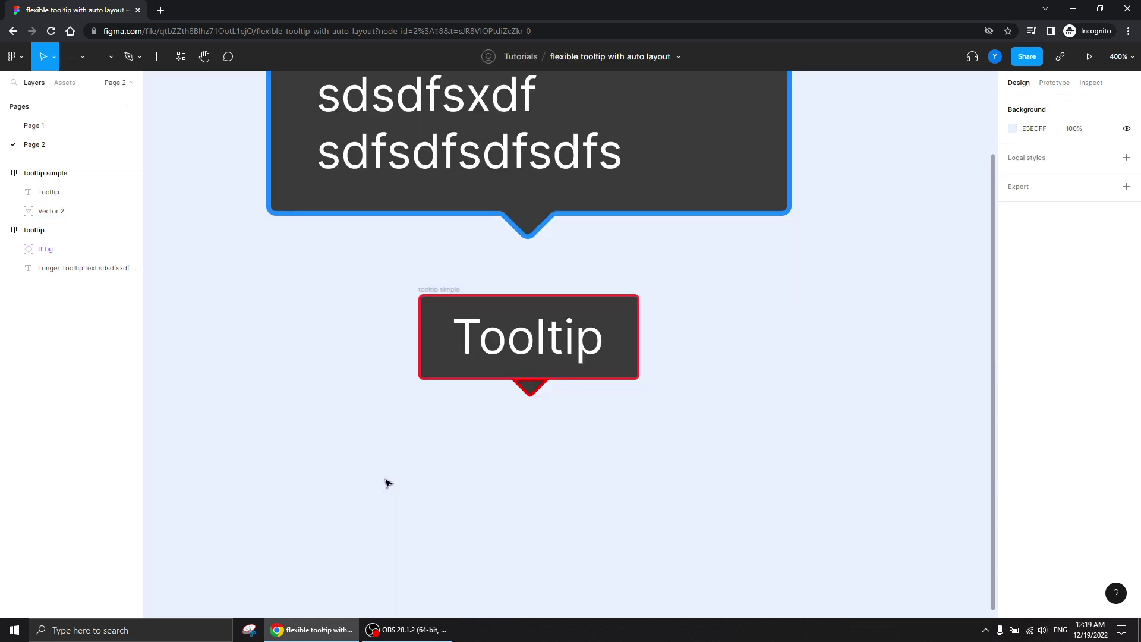
{"action": "left_click", "coordinate": [532, 390]}
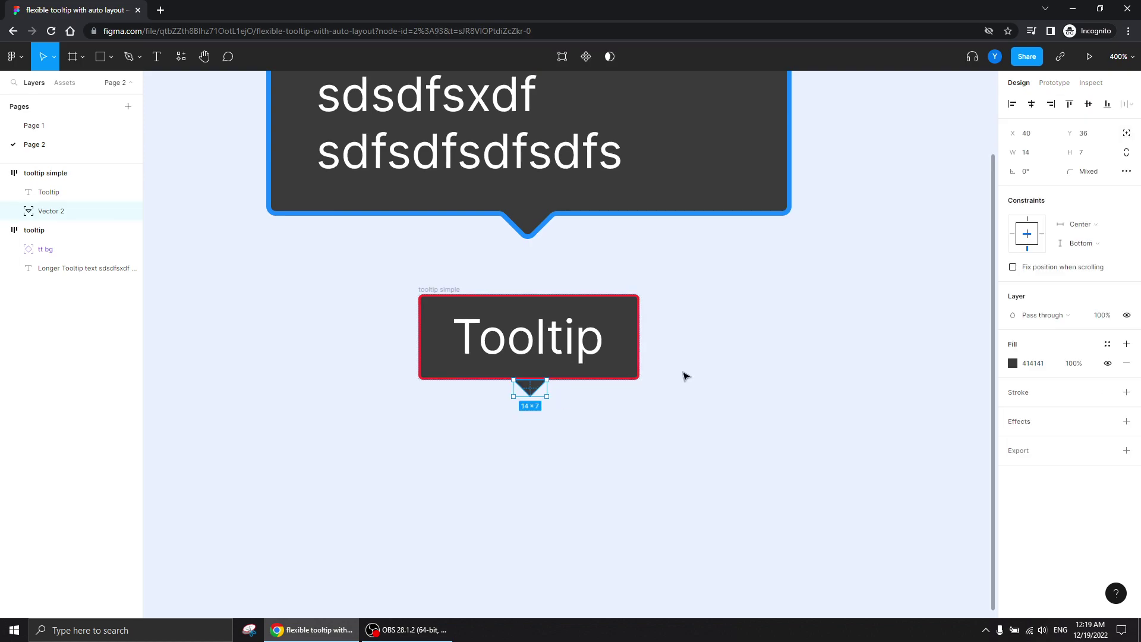
{"action": "left_click", "coordinate": [46, 173]}
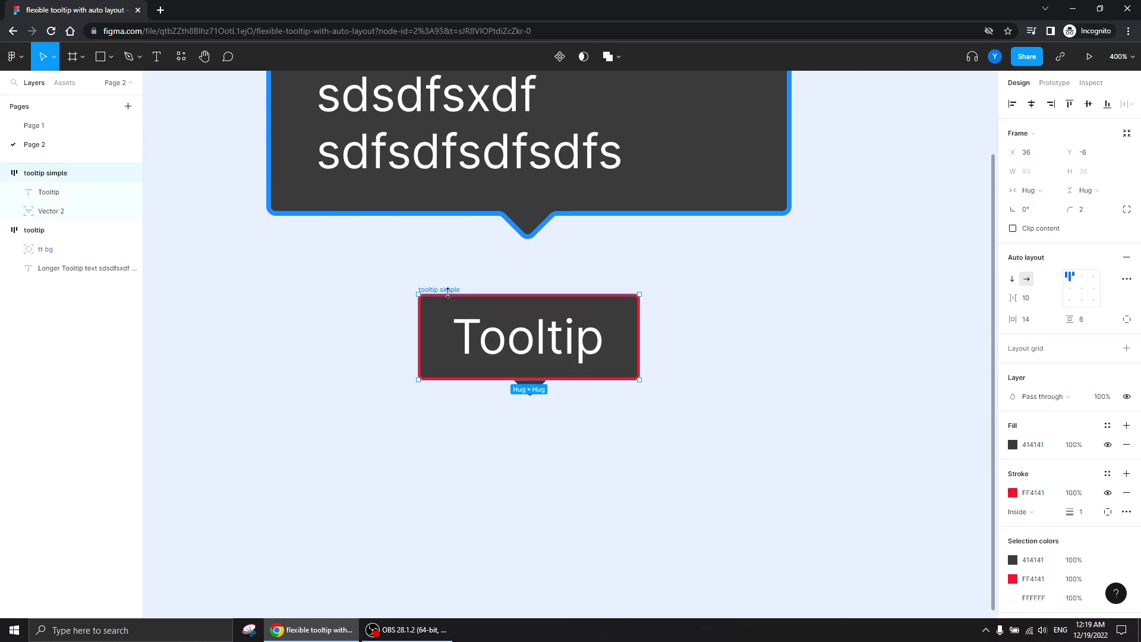
{"action": "left_click", "coordinate": [1125, 493]}
{"action": "left_click", "coordinate": [349, 489]}
{"action": "mouse_move", "coordinate": [349, 489]}
{"action": "left_mouse_down"}
{"action": "mouse_move", "coordinate": [365, 408]}
{"action": "mouse_move", "coordinate": [326, 312]}
{"action": "mouse_move", "coordinate": [336, 476]}
{"action": "left_mouse_up"}
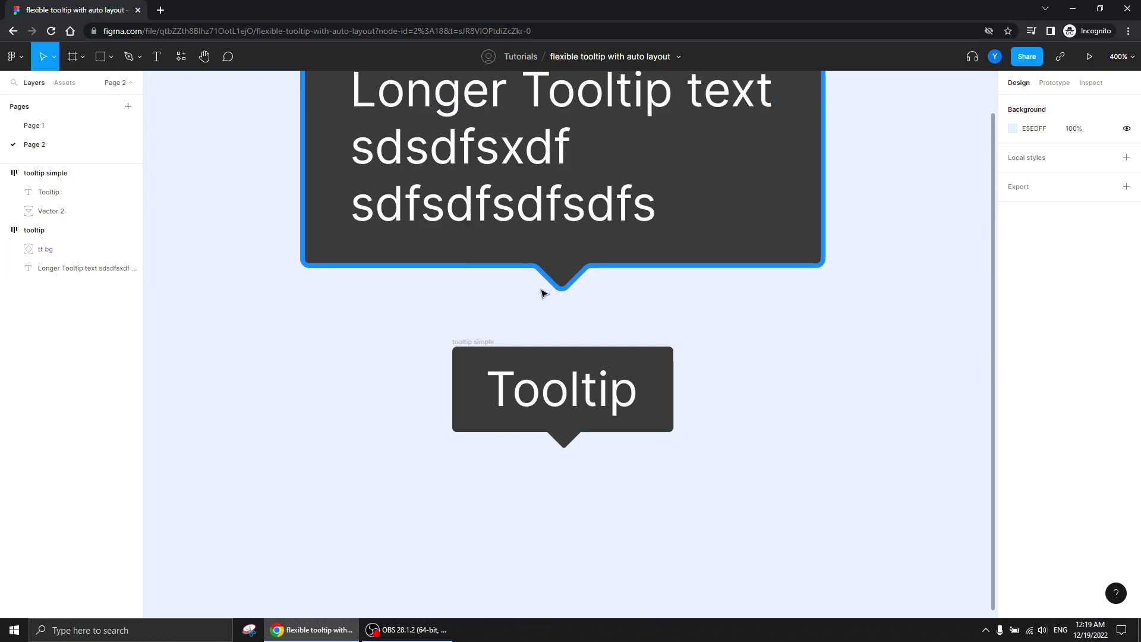
Step: Draw a grey rectangle below the tooltip simple frame
{"action": "left_click_drag", "start_coordinate": [300, 514], "coordinate": [224, 256]}
{"action": "left_click", "coordinate": [101, 57]}
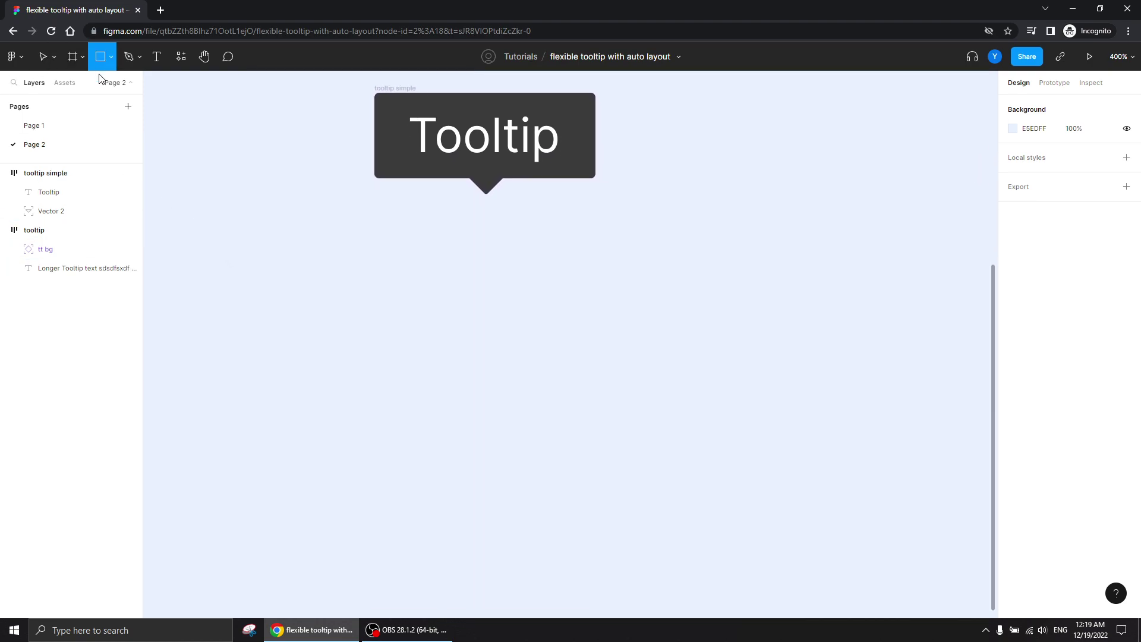
{"action": "mouse_move", "coordinate": [381, 285]}
{"action": "left_mouse_down"}
{"action": "mouse_move", "coordinate": [606, 425]}
{"action": "mouse_move", "coordinate": [629, 360]}
{"action": "mouse_move", "coordinate": [638, 386]}
{"action": "mouse_move", "coordinate": [613, 393]}
{"action": "mouse_move", "coordinate": [610, 379]}
{"action": "left_mouse_up"}
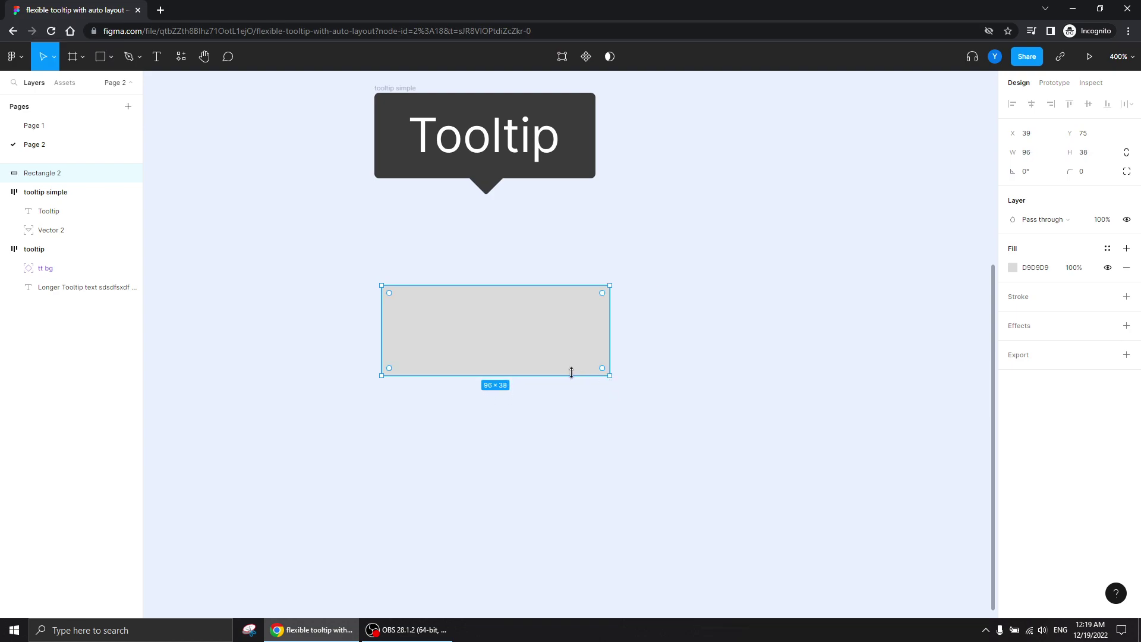
Step: Draw a 15×7.5 triangle filled D9D9D9 without stroke and place it under the rectangle's bottom edge
{"action": "left_click", "coordinate": [483, 189]}
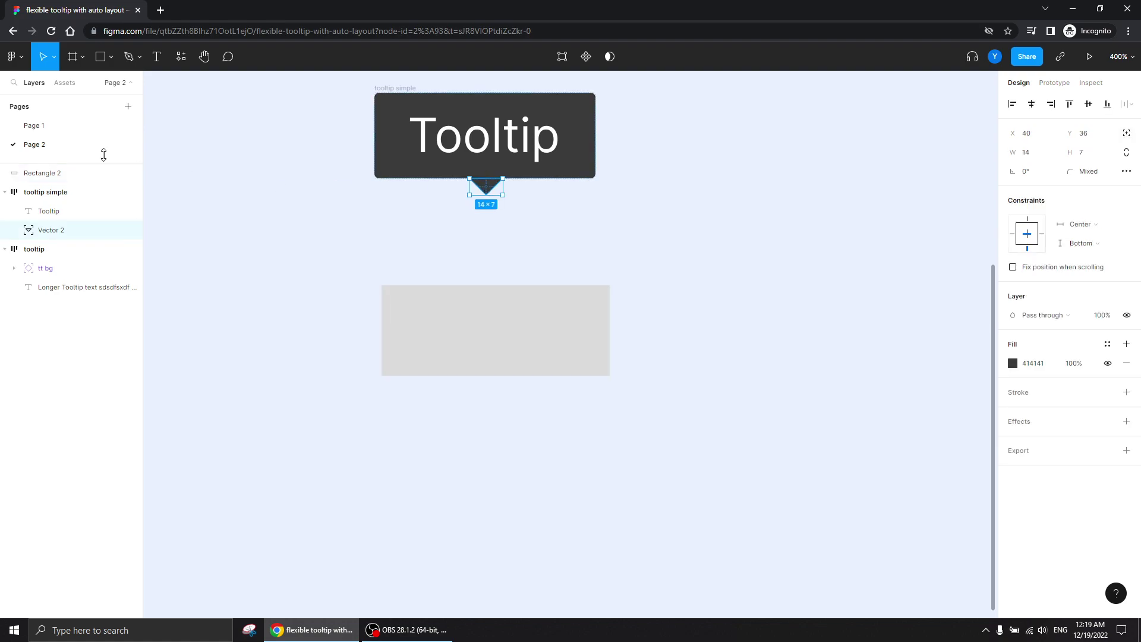
{"action": "left_click", "coordinate": [129, 57]}
{"action": "left_click", "coordinate": [433, 434]}
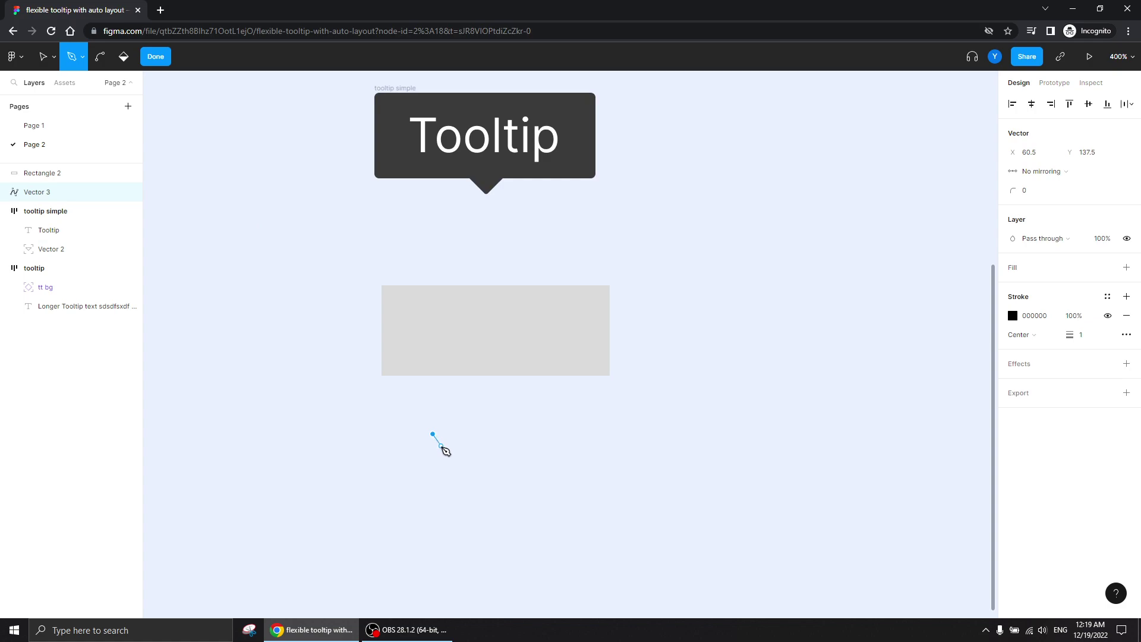
{"action": "left_click", "coordinate": [450, 452]}
{"action": "left_click", "coordinate": [470, 434]}
{"action": "left_click", "coordinate": [432, 434]}
{"action": "key", "text": "Escape"}
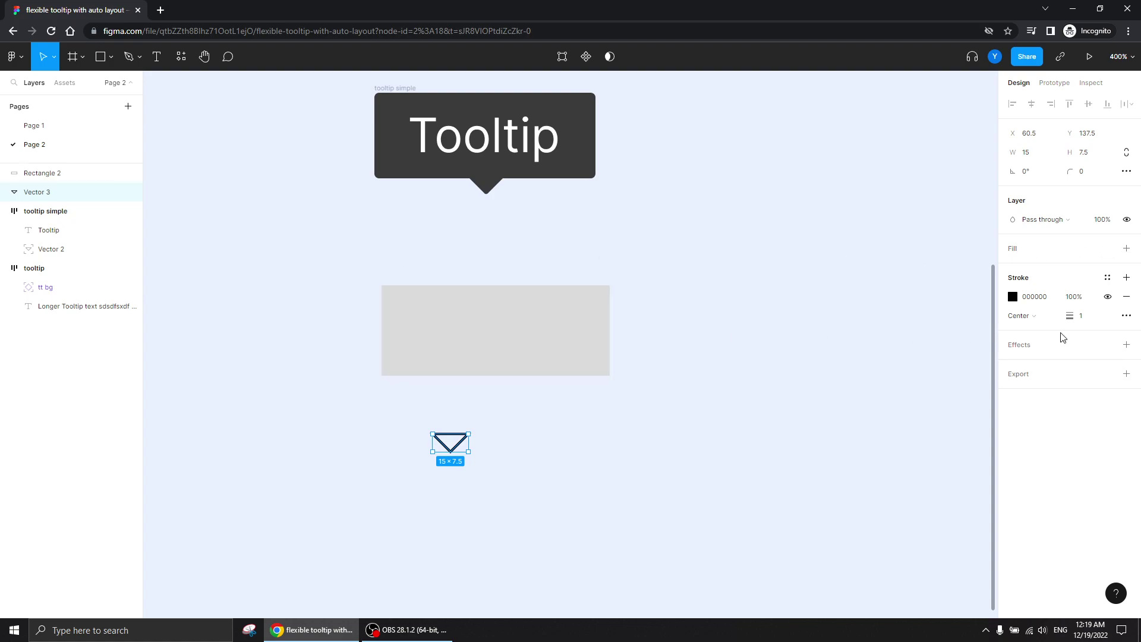
{"action": "left_click", "coordinate": [1126, 248]}
{"action": "left_click", "coordinate": [1129, 318]}
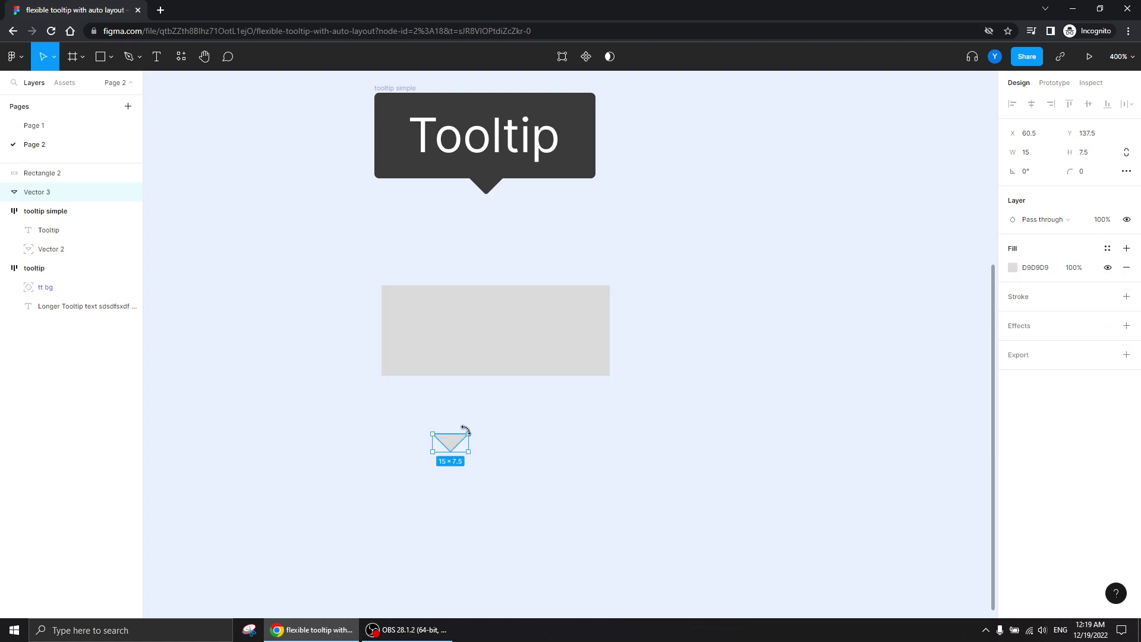
{"action": "left_click_drag", "start_coordinate": [438, 447], "coordinate": [475, 390]}
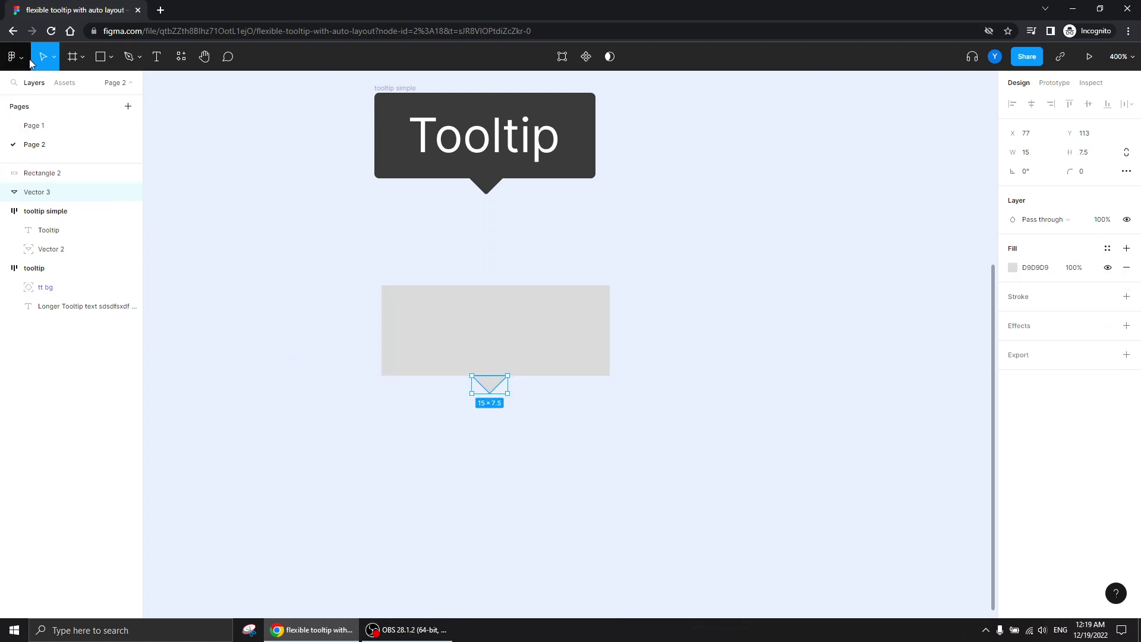
Step: Draw a triangle polygon 12 px tall beneath the grey rectangle
{"action": "left_click", "coordinate": [112, 61]}
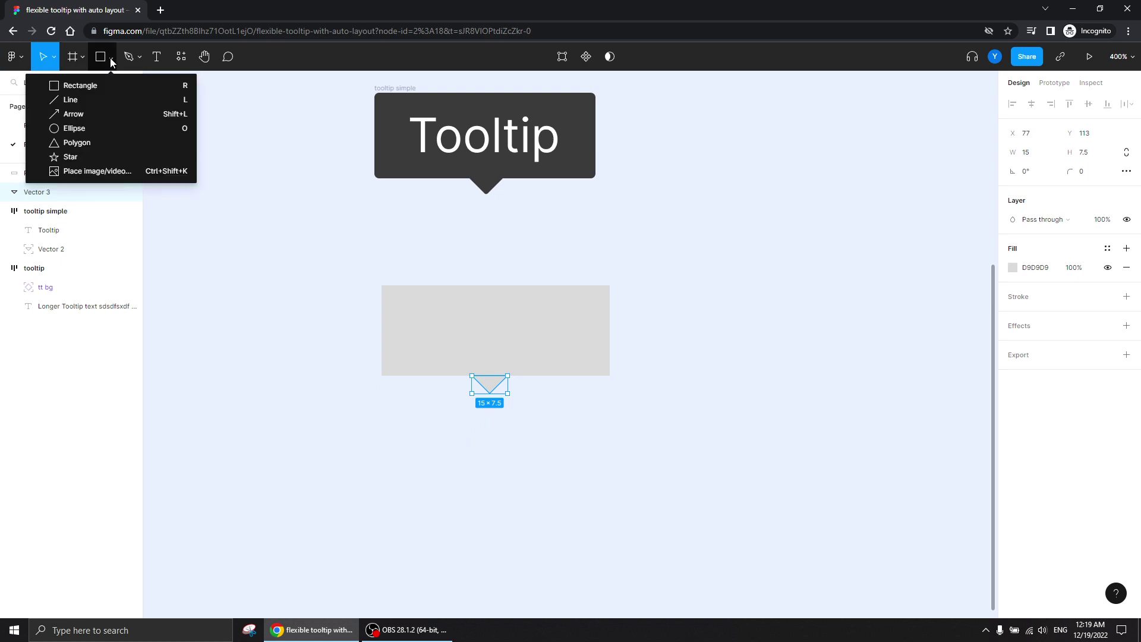
{"action": "left_click", "coordinate": [106, 146]}
{"action": "mouse_move", "coordinate": [721, 451]}
{"action": "left_mouse_down"}
{"action": "mouse_move", "coordinate": [676, 491]}
{"action": "mouse_move", "coordinate": [722, 502]}
{"action": "mouse_move", "coordinate": [742, 452]}
{"action": "mouse_move", "coordinate": [733, 437]}
{"action": "left_mouse_up"}
{"action": "left_click_drag", "start_coordinate": [689, 497], "coordinate": [630, 424]}
{"action": "key", "text": "plus"}
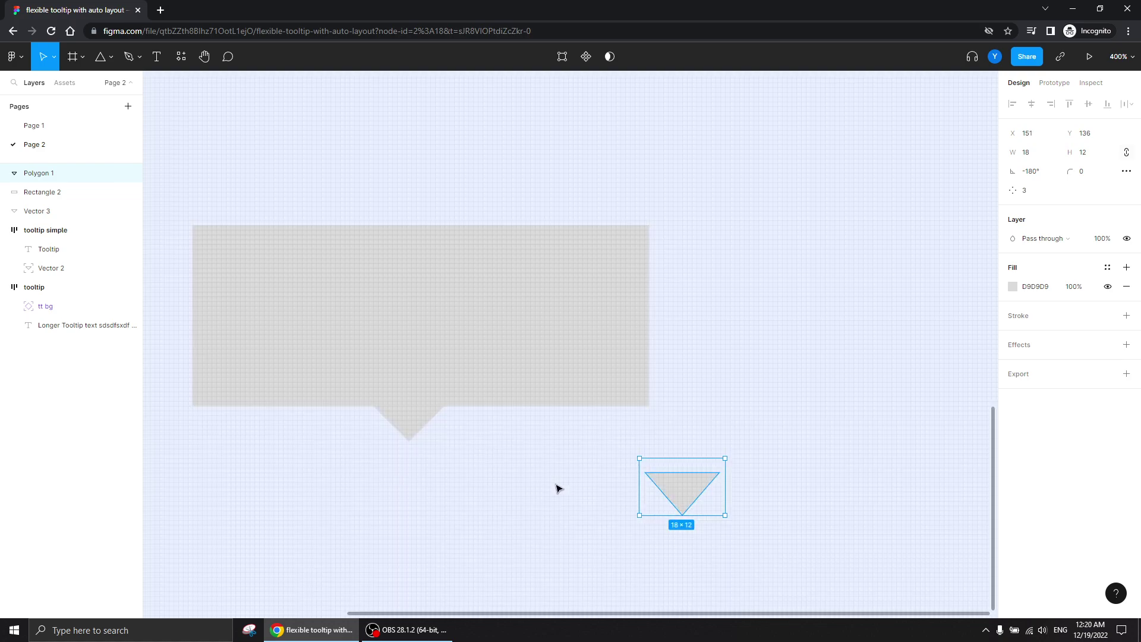
{"action": "left_click_drag", "start_coordinate": [688, 497], "coordinate": [651, 476]}
Step: Flatten the triangle into a plain path and delete the spare Polygon 1
{"action": "right_click", "coordinate": [675, 495]}
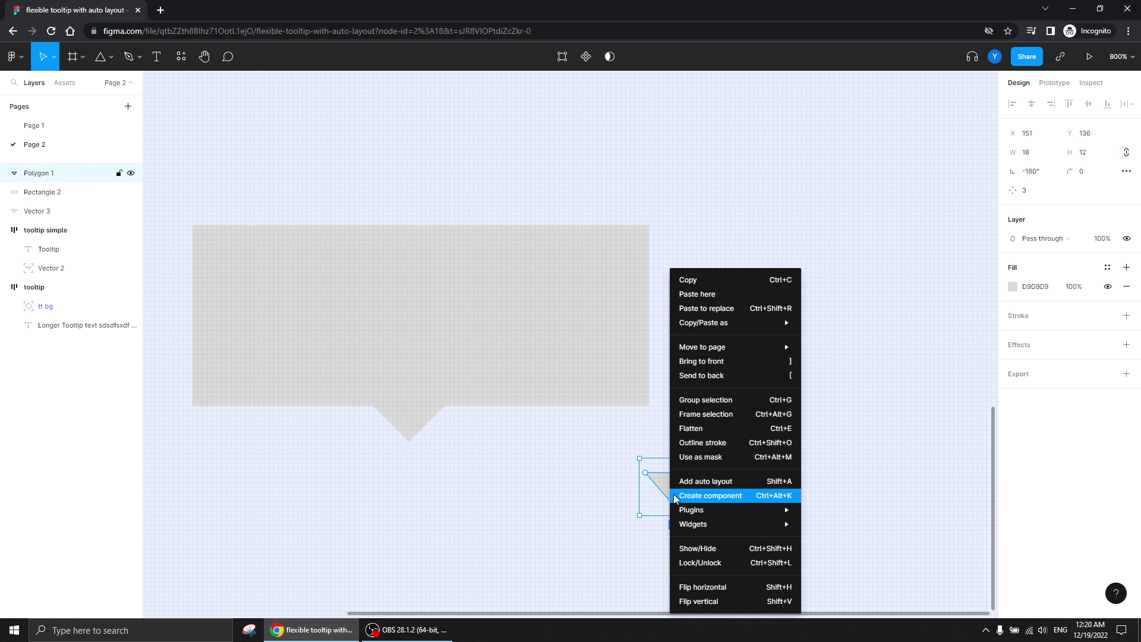
{"action": "left_click", "coordinate": [691, 429]}
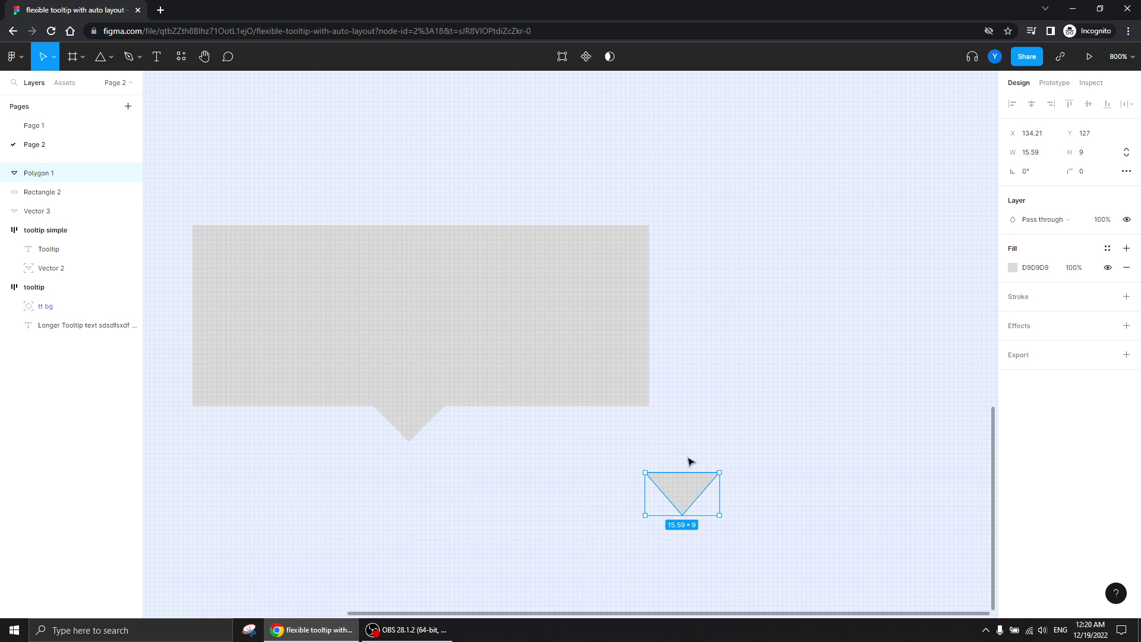
{"action": "left_click", "coordinate": [547, 491]}
{"action": "left_click", "coordinate": [693, 502]}
{"action": "key", "text": "Delete"}
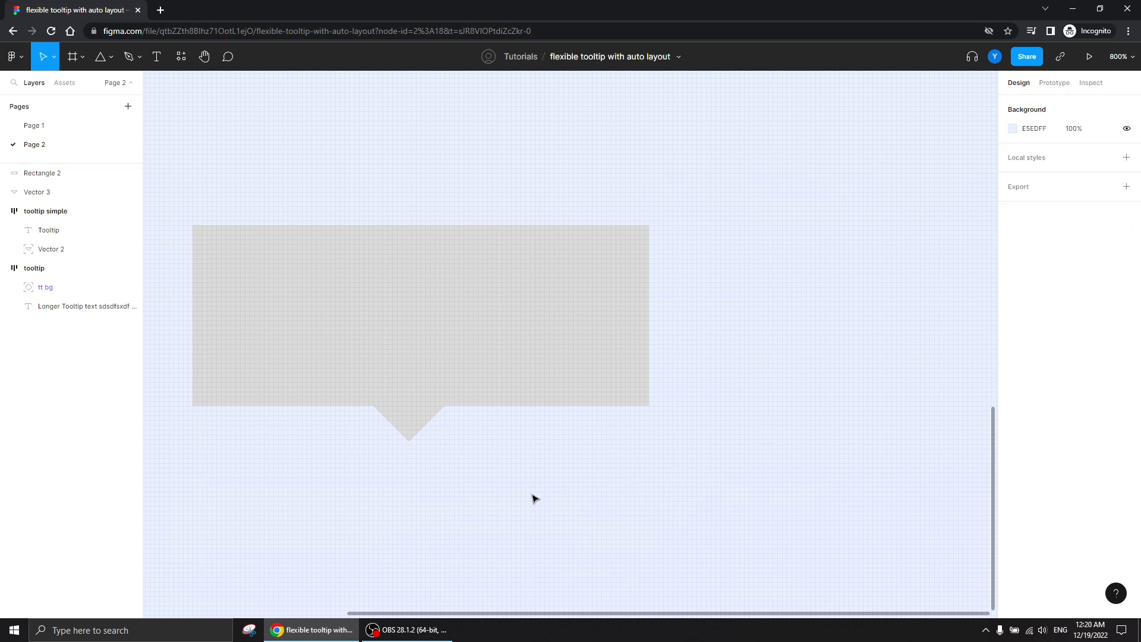
Step: Select Rectangle 2 and Vector 3 and combine them into a 96×45.5 Union shape
{"action": "scroll", "coordinate": [515, 481], "scroll_direction": "left", "scroll_amount": 3}
{"action": "left_click_drag", "start_coordinate": [586, 437], "coordinate": [479, 357]}
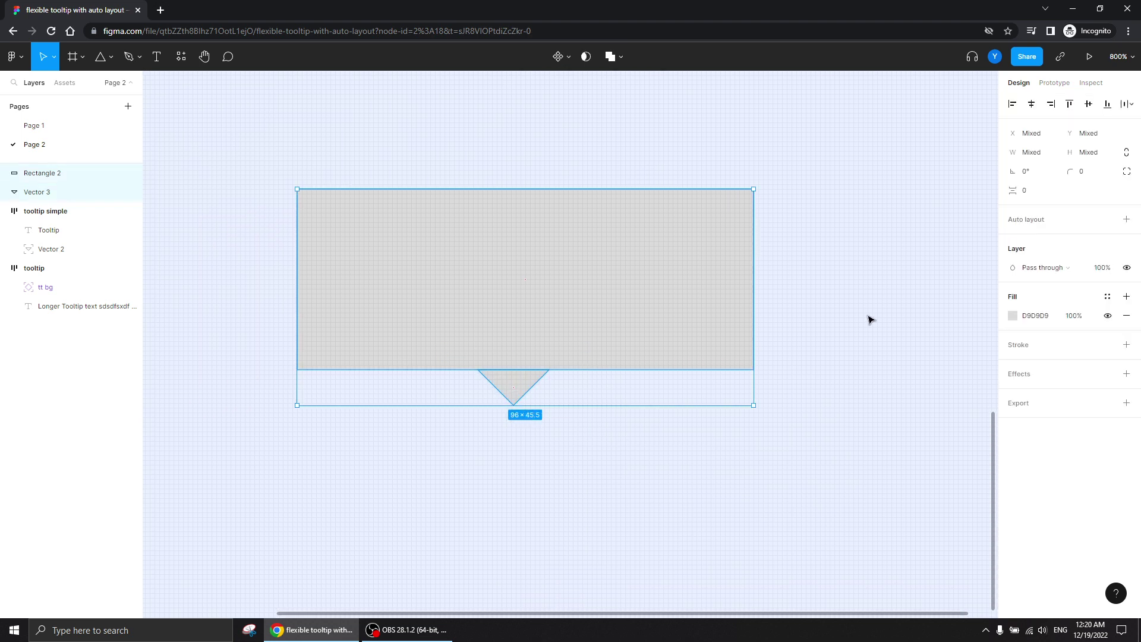
{"action": "left_click", "coordinate": [349, 505]}
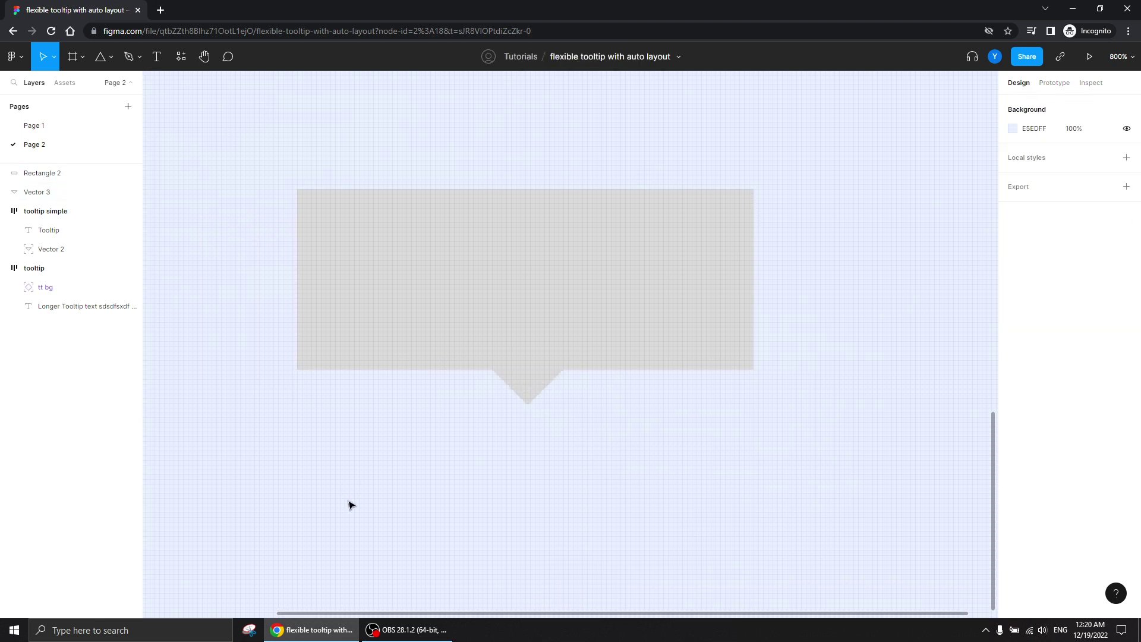
{"action": "key", "text": "minus"}
{"action": "scroll", "coordinate": [446, 441], "scroll_direction": "up", "scroll_amount": 1}
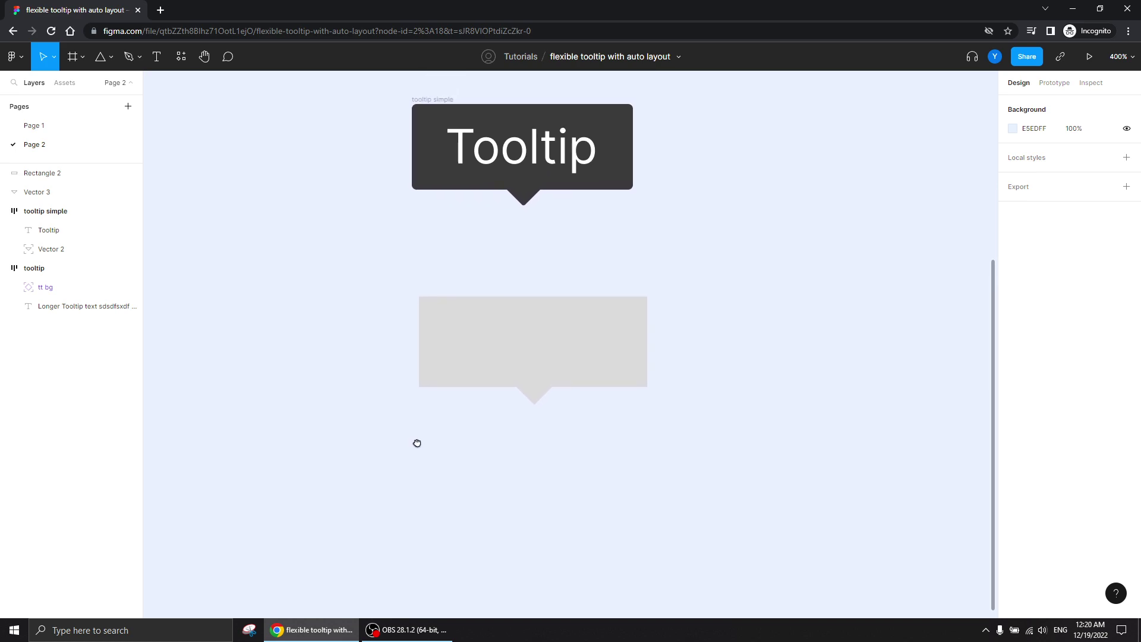
{"action": "left_click_drag", "start_coordinate": [716, 279], "coordinate": [286, 499]}
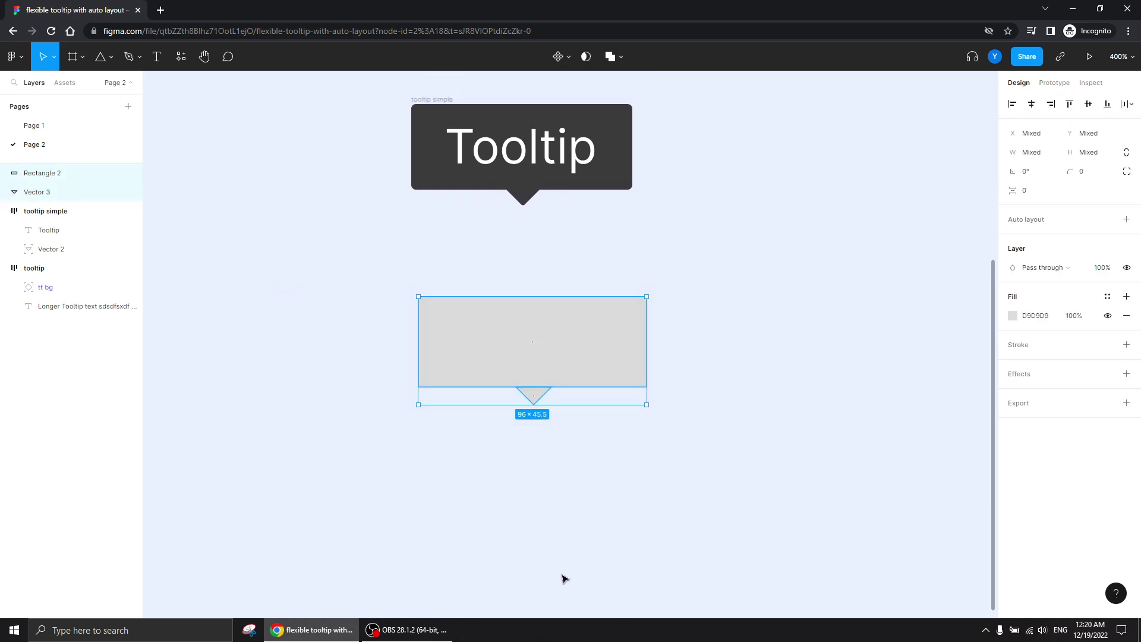
{"action": "left_click", "coordinate": [610, 56]}
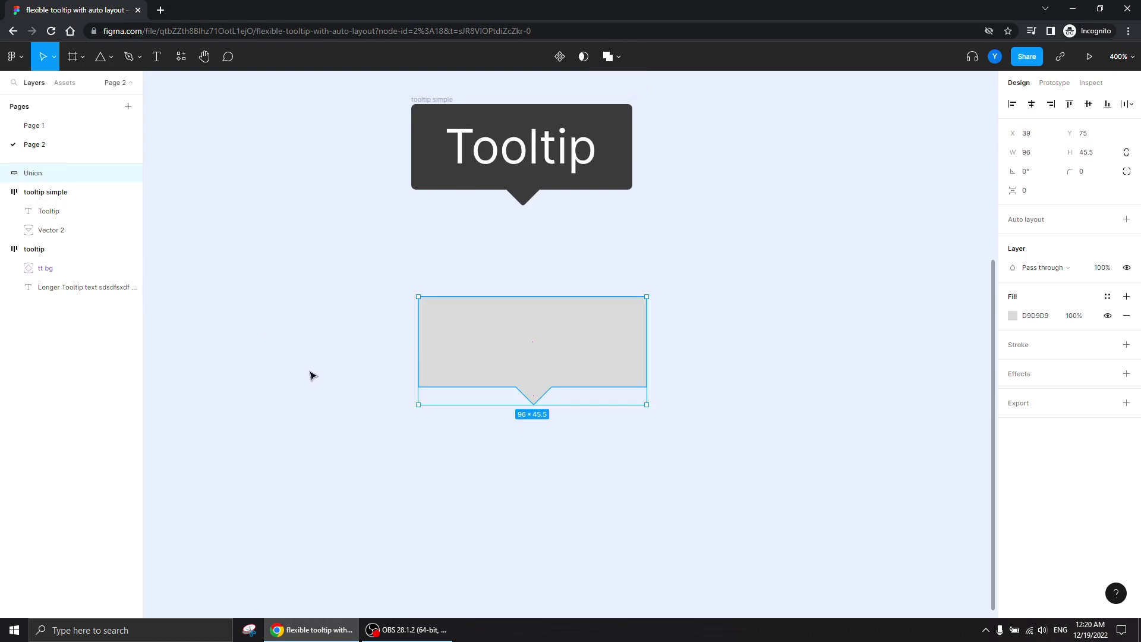
{"action": "left_click", "coordinate": [5, 172]}
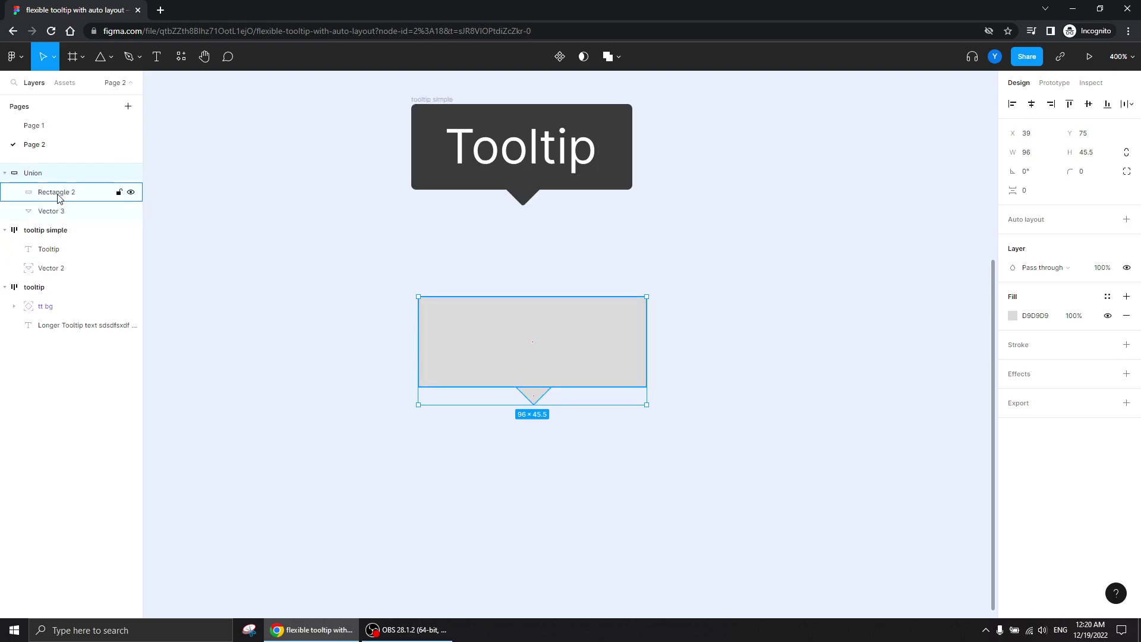
{"action": "left_click", "coordinate": [5, 173]}
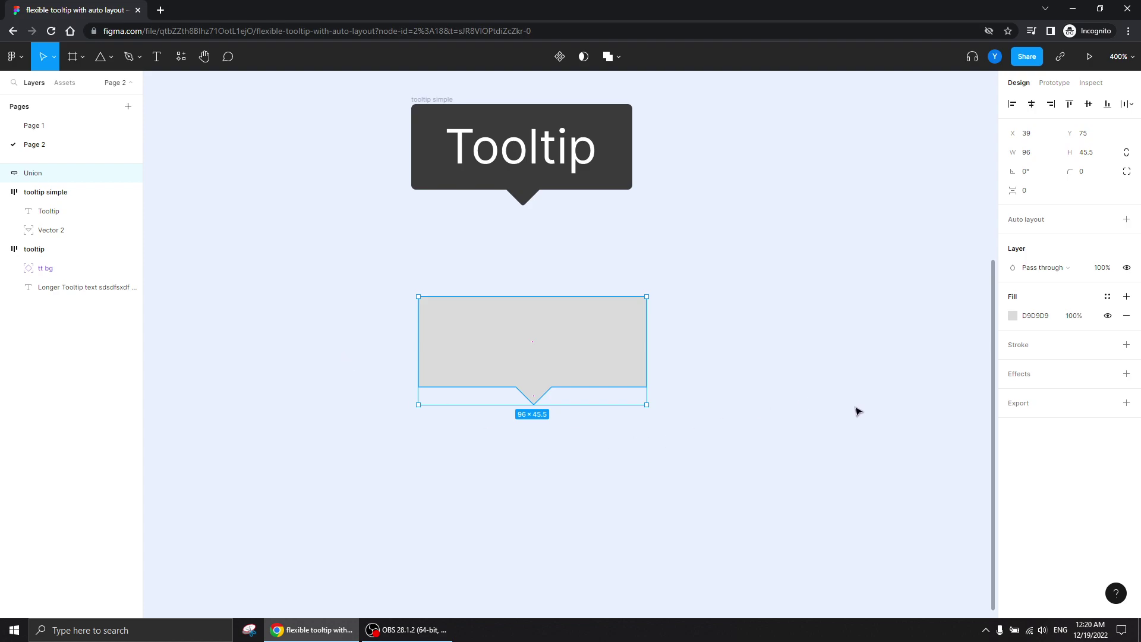
Step: Eyedrop the dark Tooltip's 414141 colour as the Union's fill
{"action": "key", "text": "i"}
{"action": "left_click", "coordinate": [621, 178]}
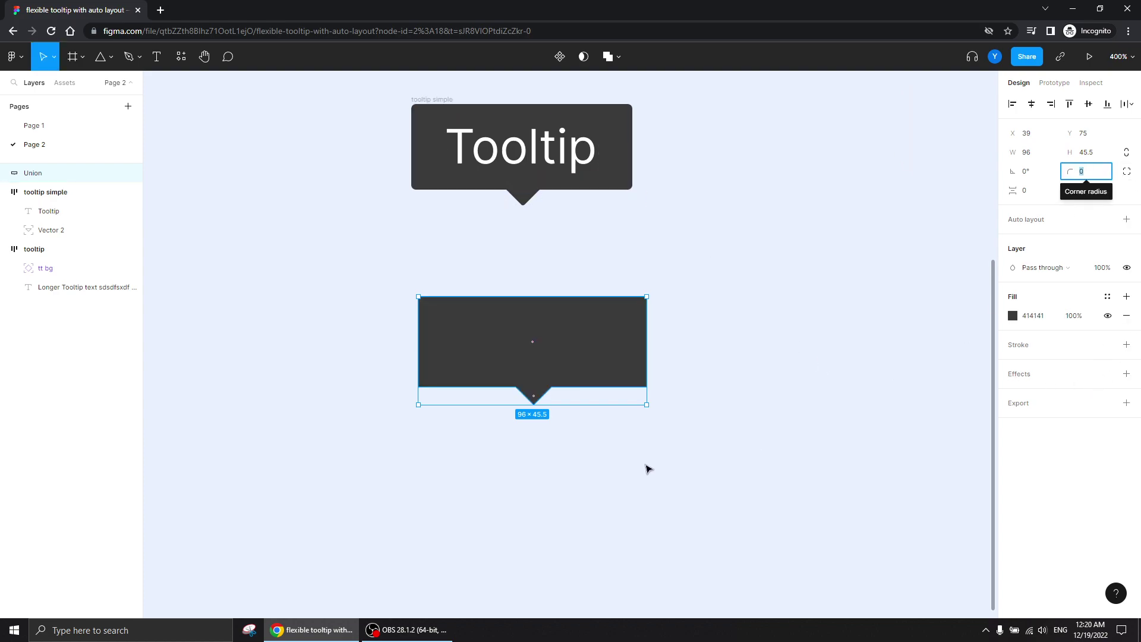
{"action": "scroll", "coordinate": [511, 443], "scroll_direction": "up", "scroll_amount": 3}
{"action": "scroll", "coordinate": [566, 463], "scroll_direction": "up", "scroll_amount": 2}
Step: Set the Union's corner radius to 2
{"action": "left_click", "coordinate": [1088, 174]}
{"action": "type", "text": "1"}
{"action": "key", "text": "Return"}
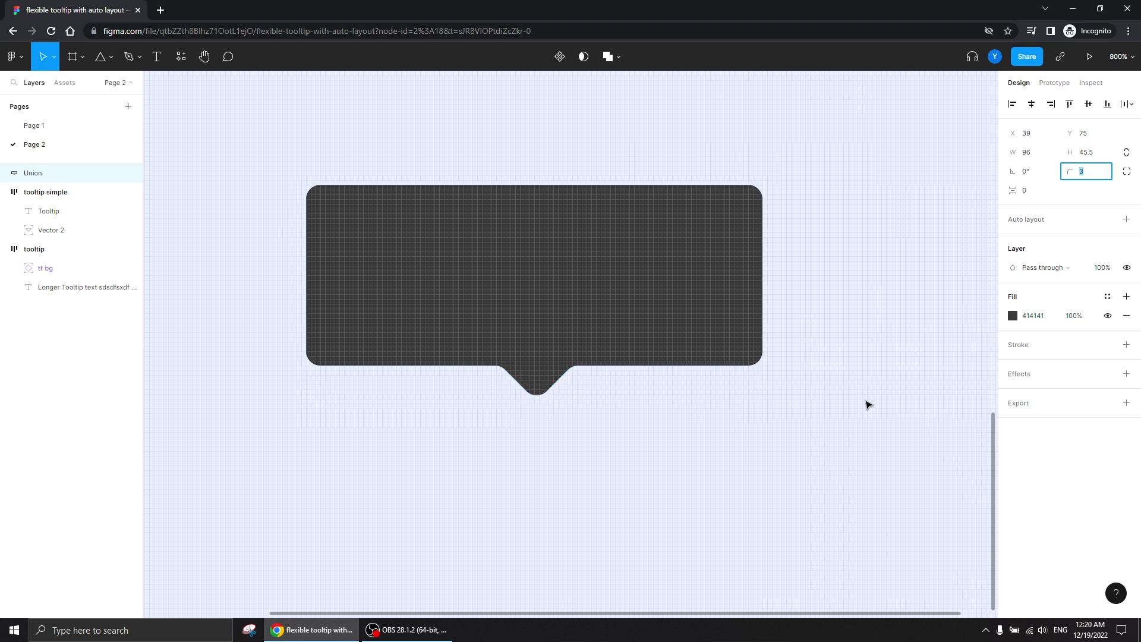
{"action": "key", "text": "Up"}
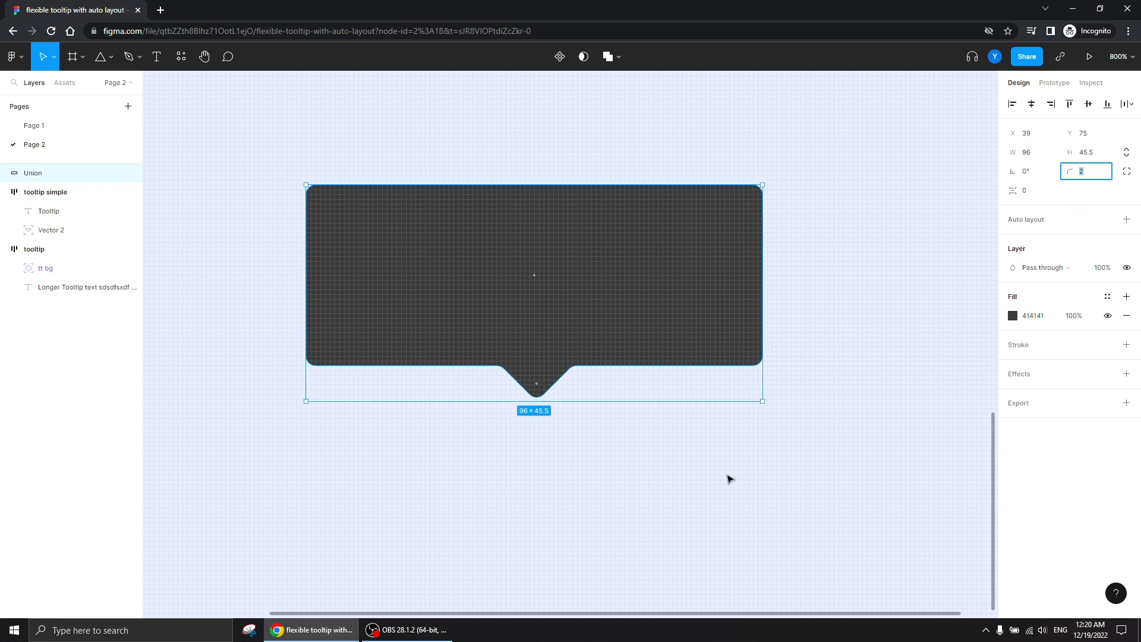
{"action": "left_click", "coordinate": [525, 496]}
{"action": "key", "text": "minus"}
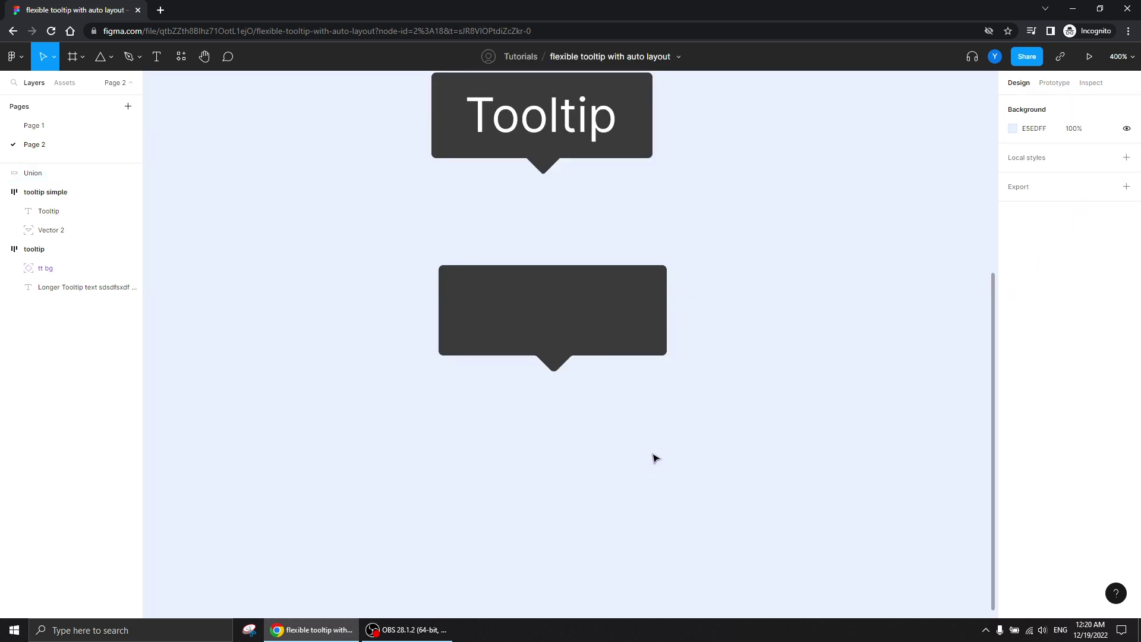
{"action": "scroll", "coordinate": [573, 490], "scroll_direction": "up", "scroll_amount": 2}
{"action": "left_click", "coordinate": [403, 383]}
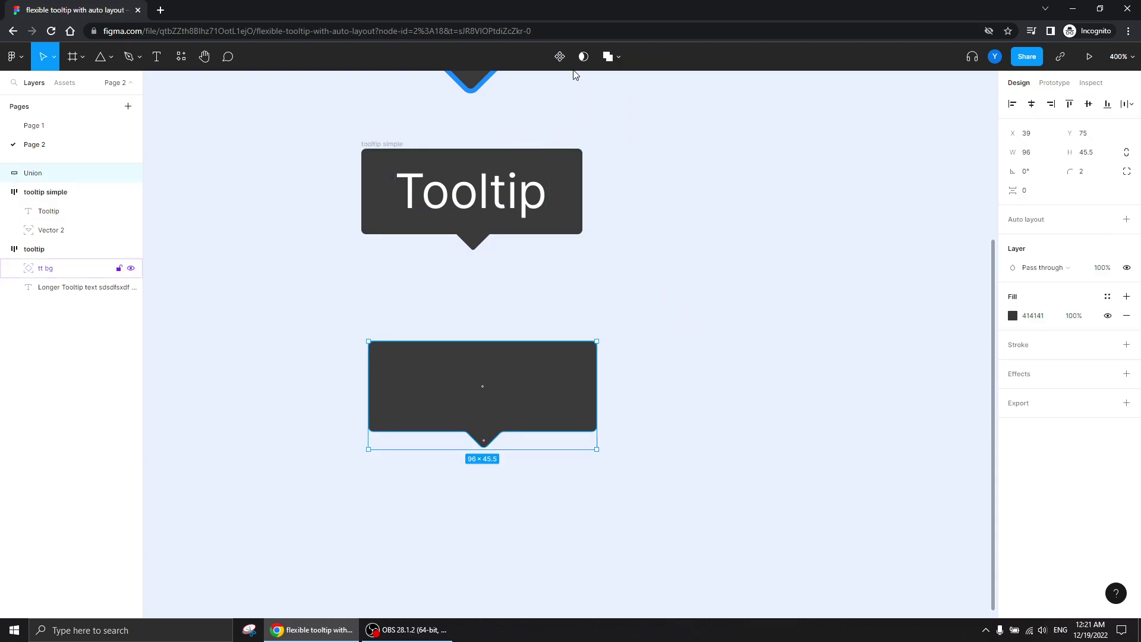
Step: Turn the Union into a component and rename it 'tooltip bg'
{"action": "left_click", "coordinate": [559, 56]}
{"action": "double_click", "coordinate": [38, 173]}
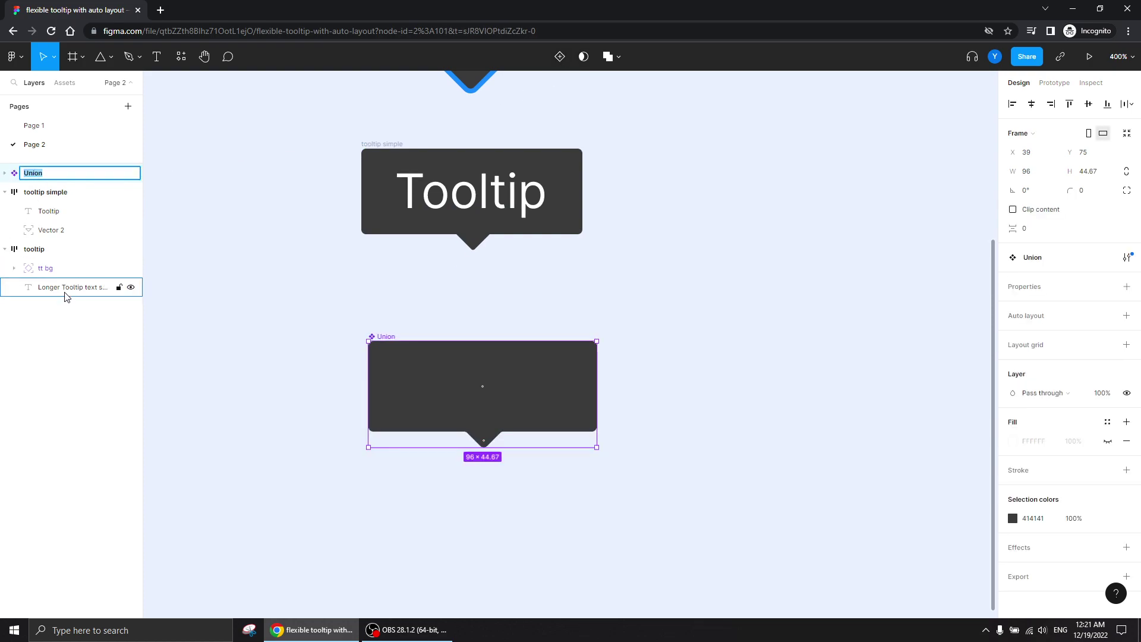
{"action": "type", "text": "tooltip bg"}
{"action": "key", "text": "Return"}
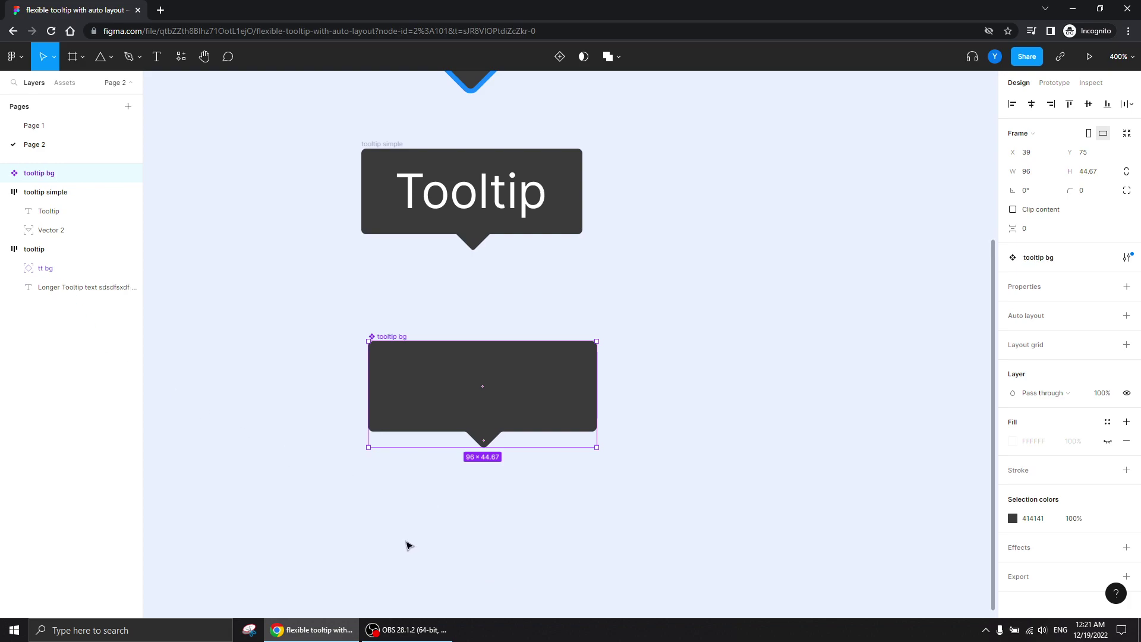
Step: Shorten the tooltip bg frame to 96×38 so the pointer hangs below
{"action": "left_click_drag", "start_coordinate": [403, 545], "coordinate": [481, 456]}
{"action": "key", "text": "plus"}
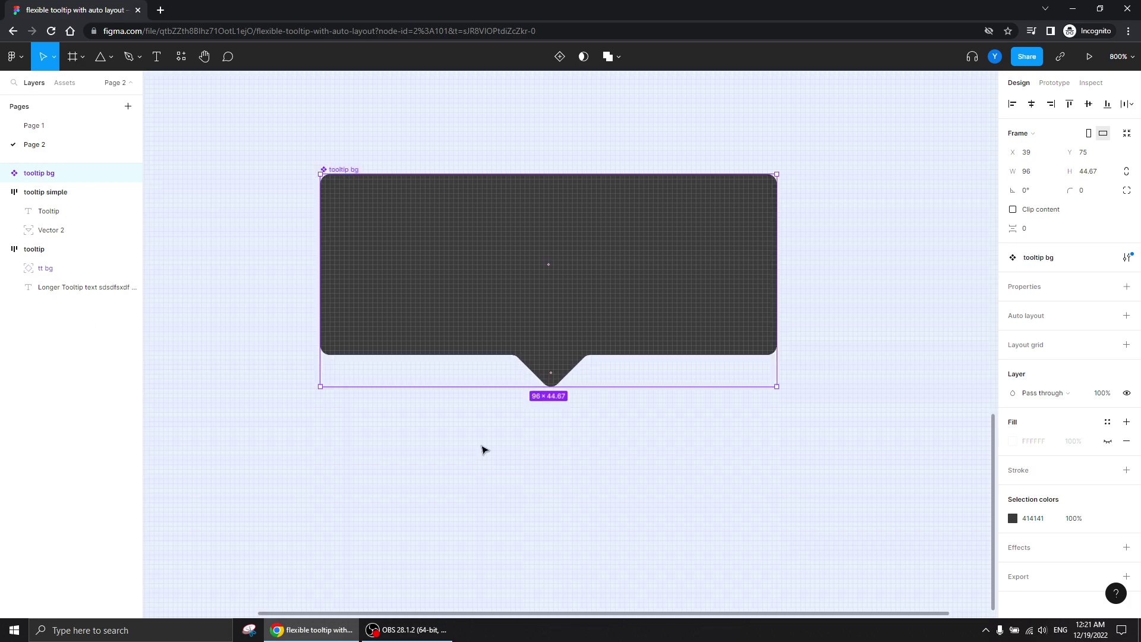
{"action": "left_click_drag", "start_coordinate": [396, 386], "coordinate": [394, 355]}
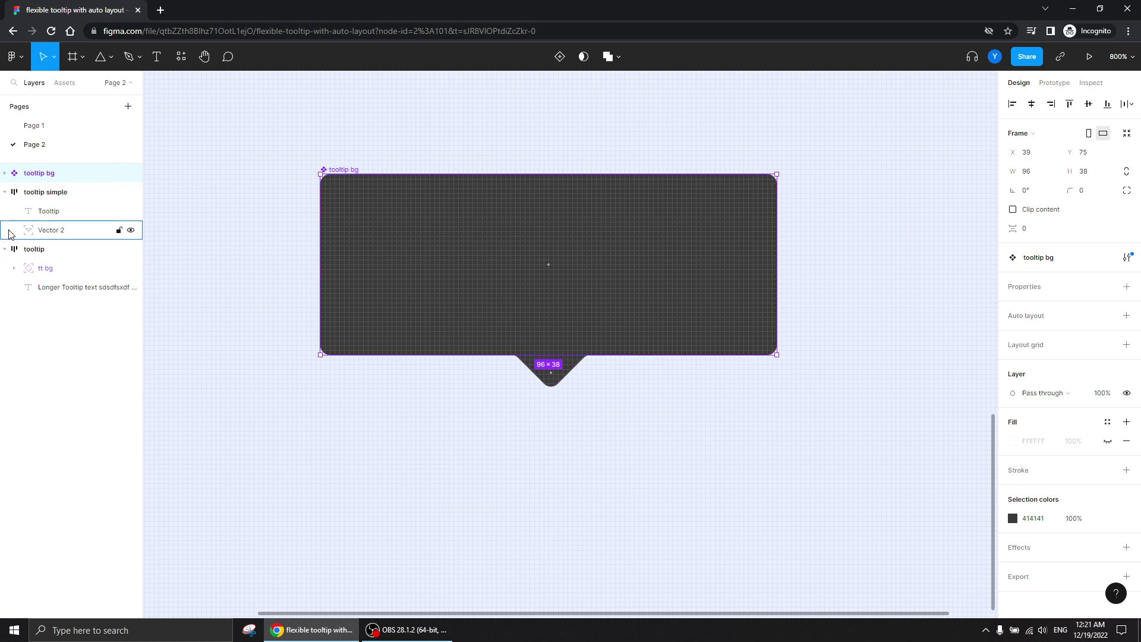
Step: Set the pointer triangle Vector 3's horizontal constraint to Center
{"action": "left_click", "coordinate": [5, 173]}
{"action": "left_click", "coordinate": [54, 192]}
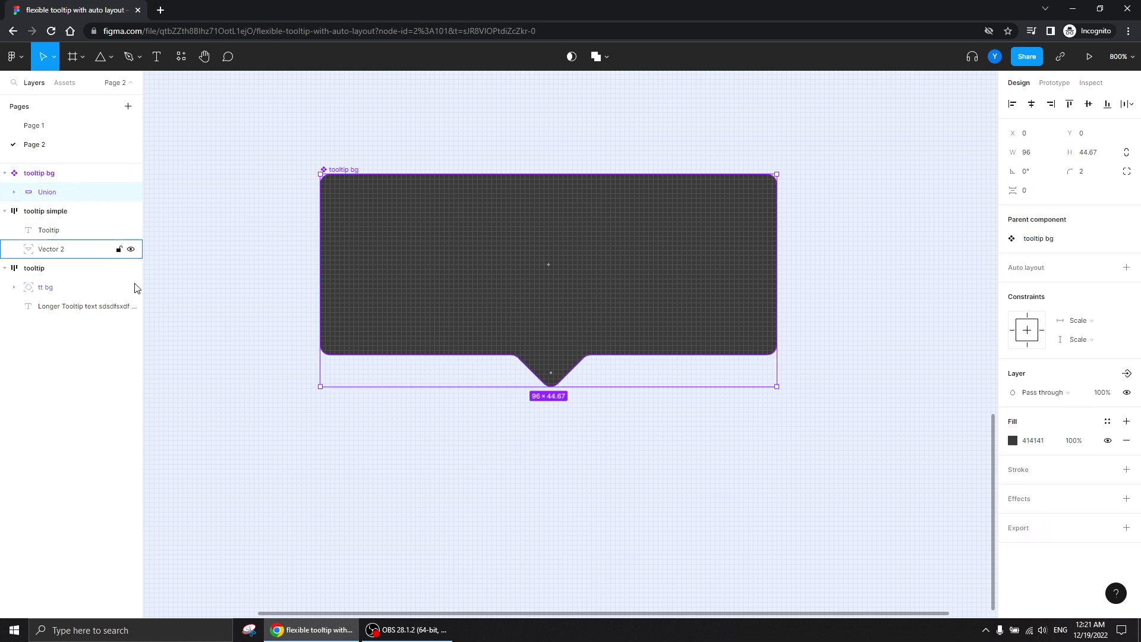
{"action": "left_click", "coordinate": [550, 463]}
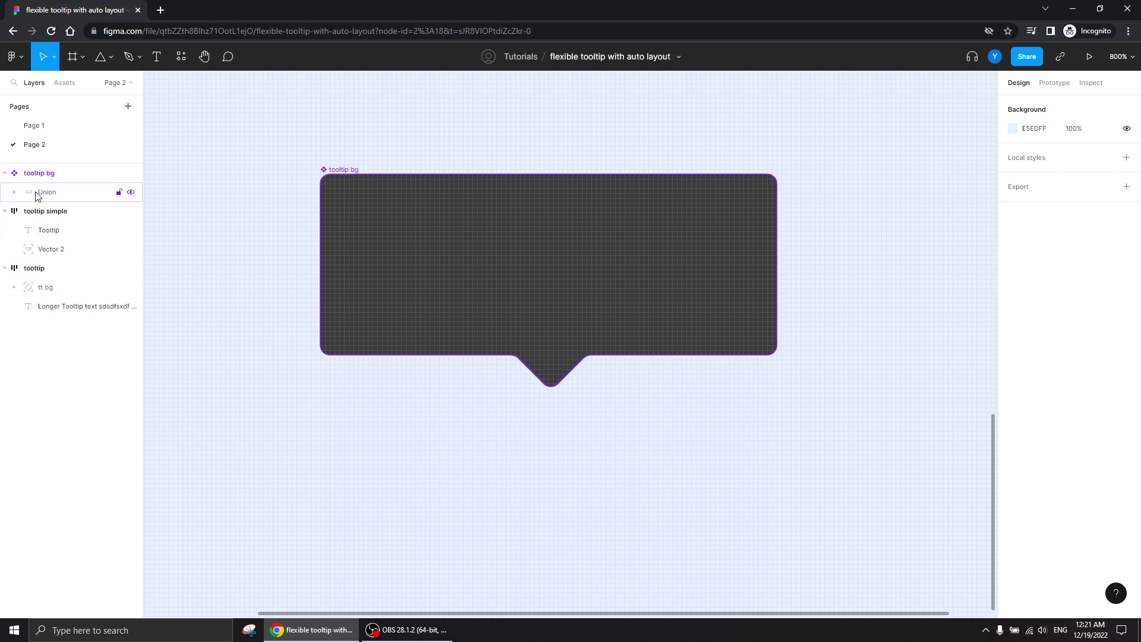
{"action": "left_click", "coordinate": [15, 192]}
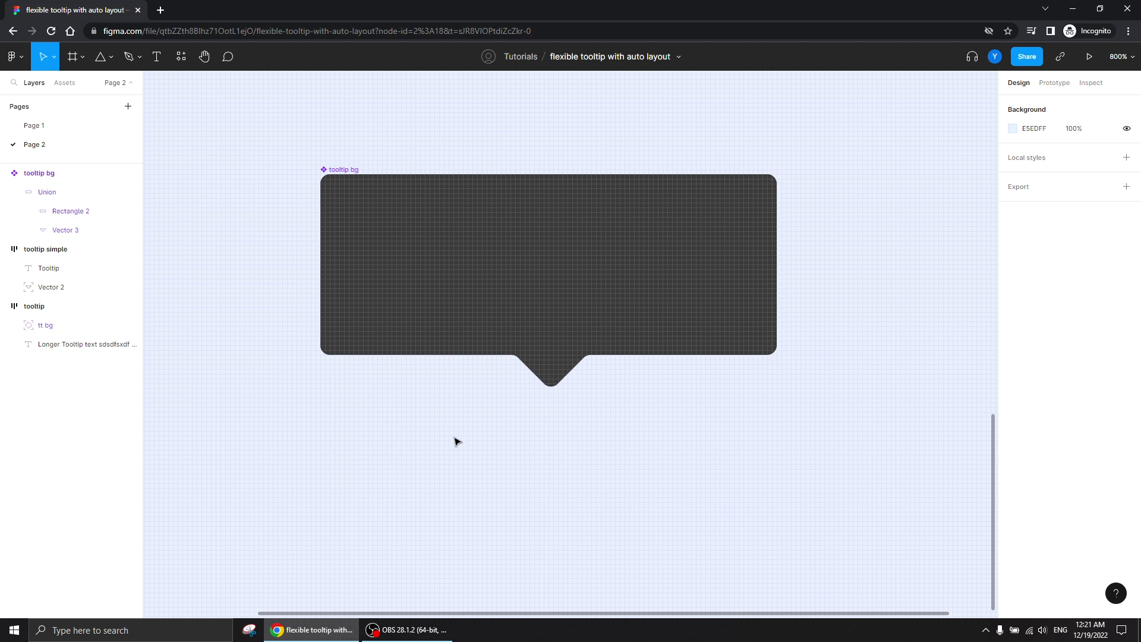
{"action": "left_click", "coordinate": [549, 374]}
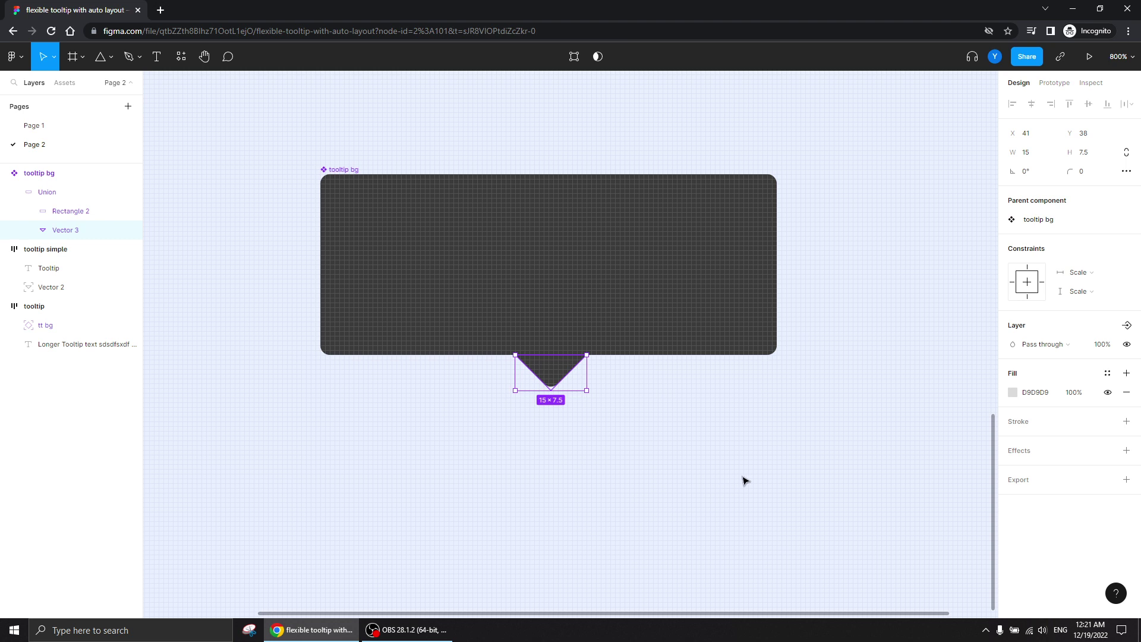
{"action": "left_click", "coordinate": [1030, 286]}
{"action": "left_click", "coordinate": [327, 392]}
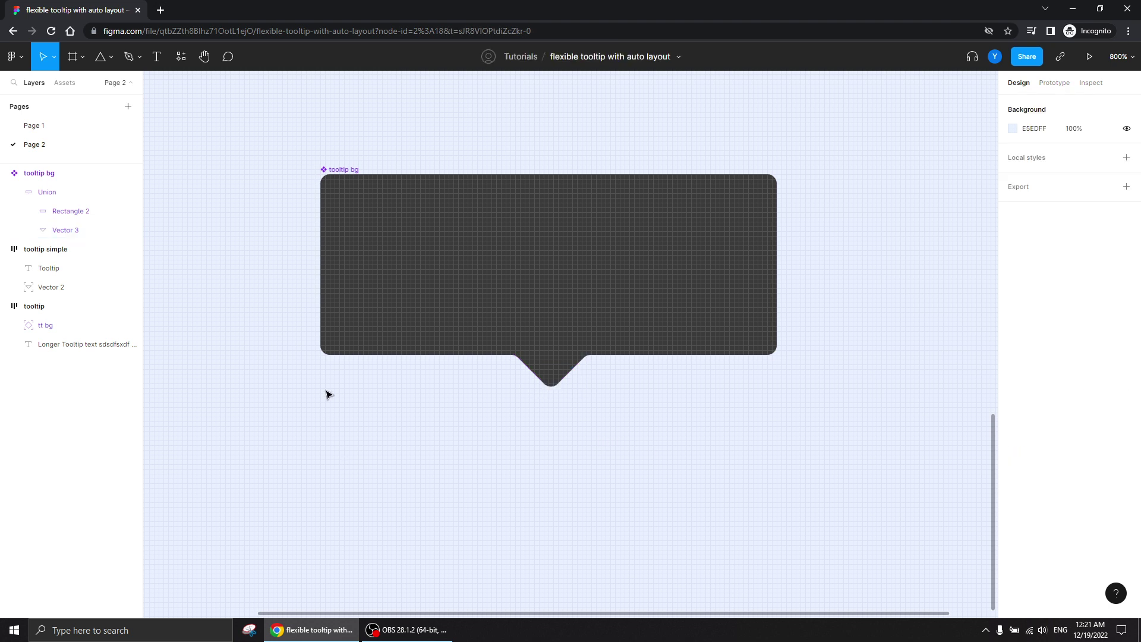
Step: Resize the tooltip bg component to about 74×30 to test the pointer
{"action": "left_click", "coordinate": [346, 171]}
{"action": "left_click_drag", "start_coordinate": [777, 355], "coordinate": [672, 317]}
{"action": "left_click", "coordinate": [612, 414]}
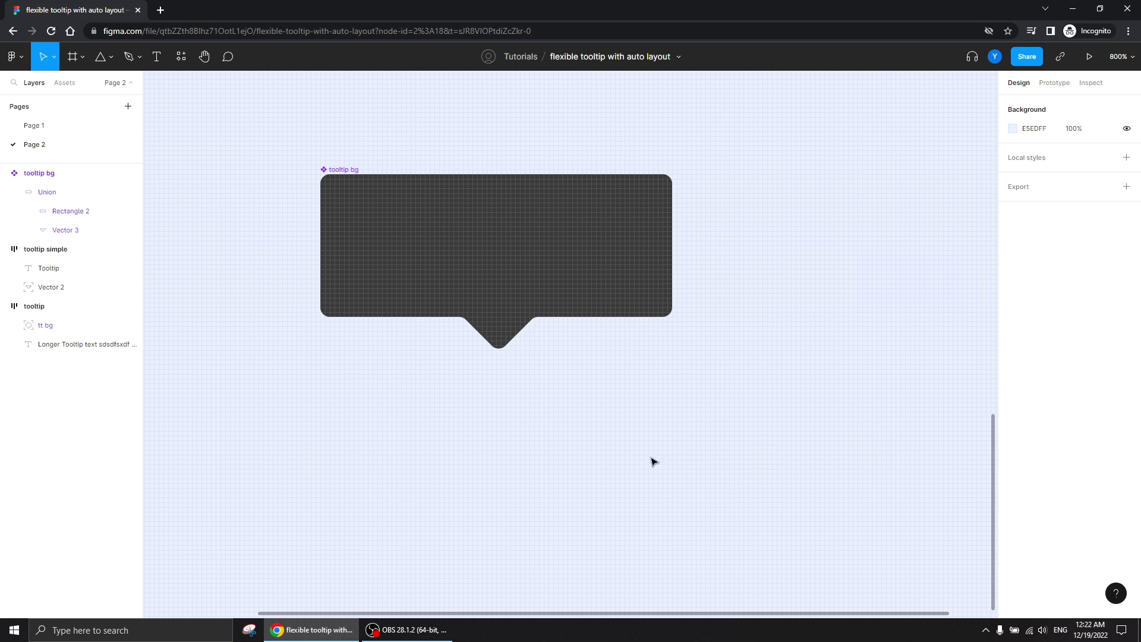
{"action": "key", "text": "minus"}
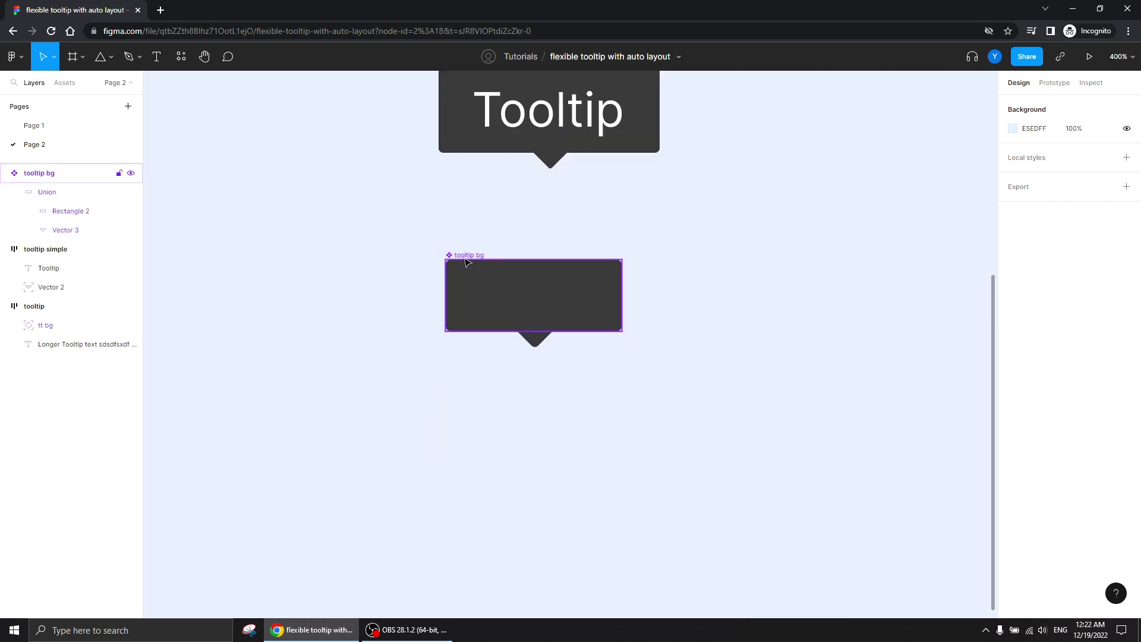
Step: Try a pinkish red stroke on the tooltip bg frame, then remove it
{"action": "left_click", "coordinate": [467, 262]}
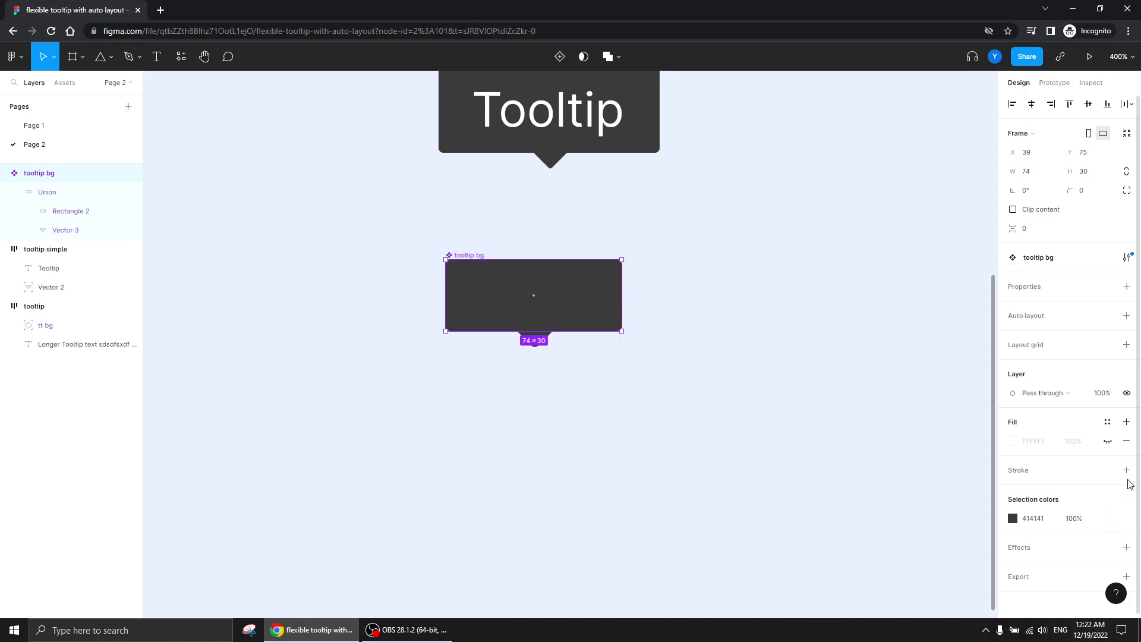
{"action": "left_click", "coordinate": [1126, 470]}
{"action": "left_click", "coordinate": [1012, 489]}
{"action": "left_click_drag", "start_coordinate": [855, 387], "coordinate": [932, 298]}
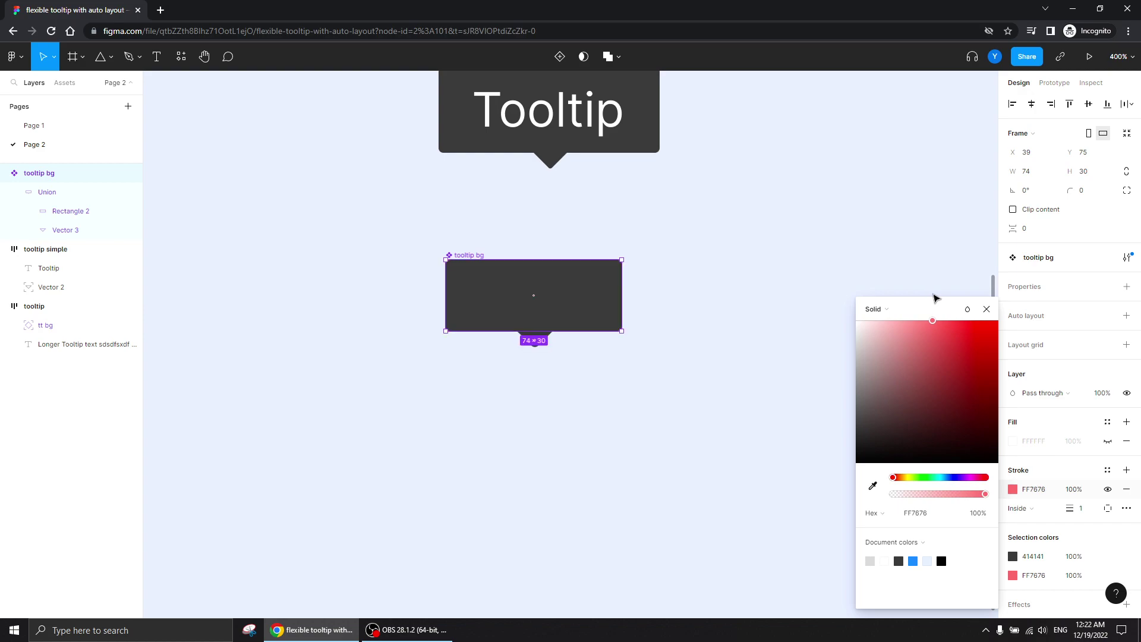
{"action": "left_click", "coordinate": [986, 309]}
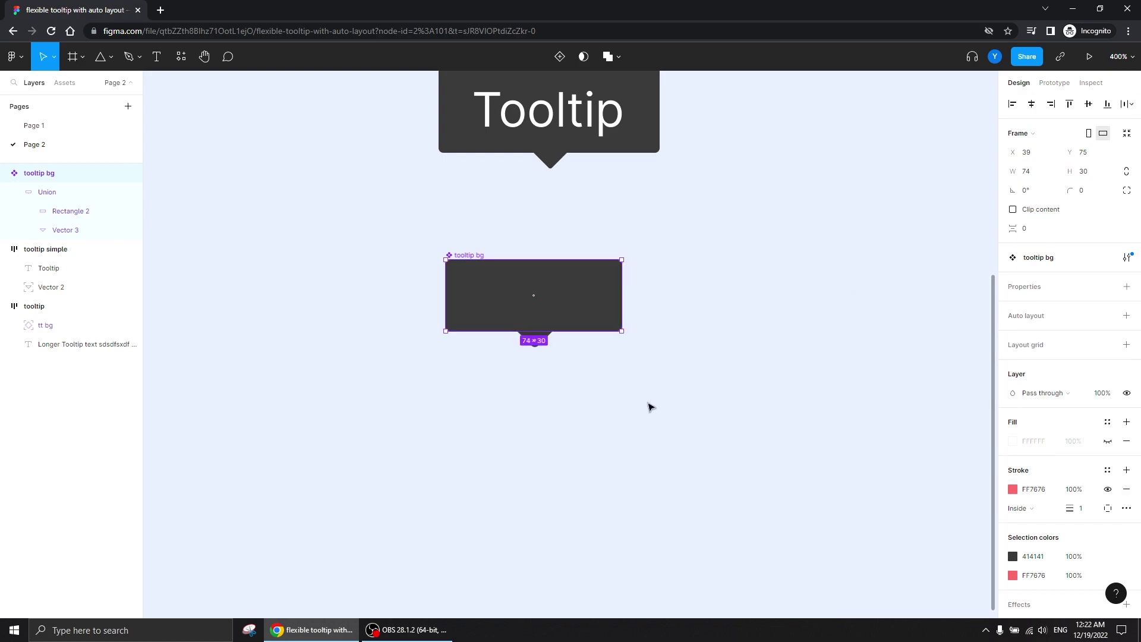
{"action": "left_click", "coordinate": [1126, 490]}
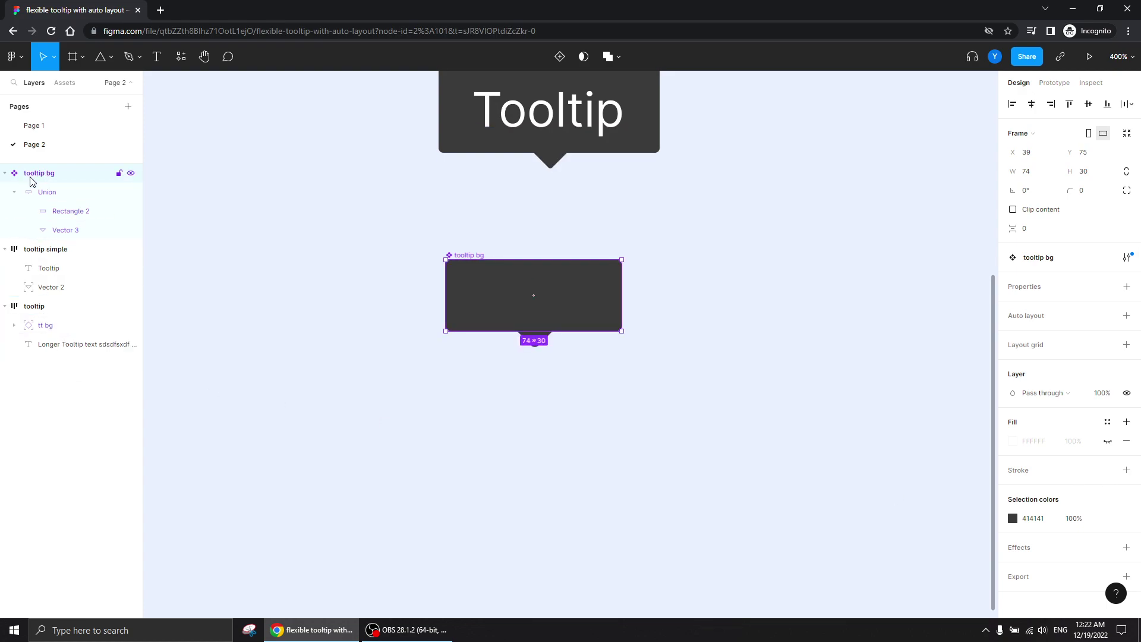
Step: Give the Union inside tooltip bg a red FF7070 outline
{"action": "left_click", "coordinate": [47, 191]}
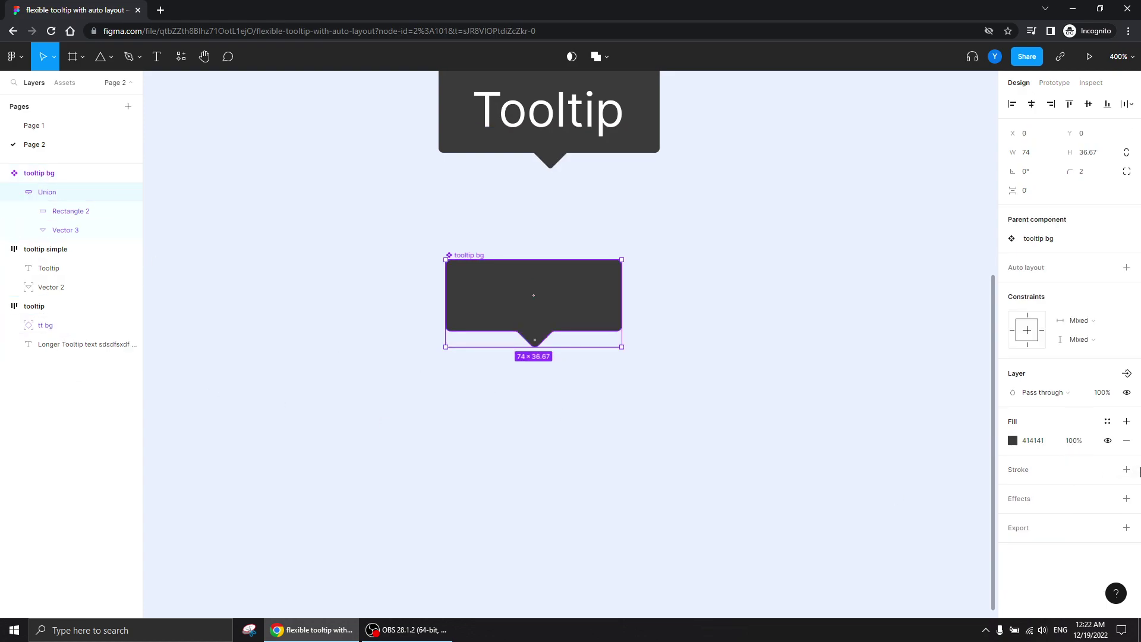
{"action": "left_click", "coordinate": [1127, 470]}
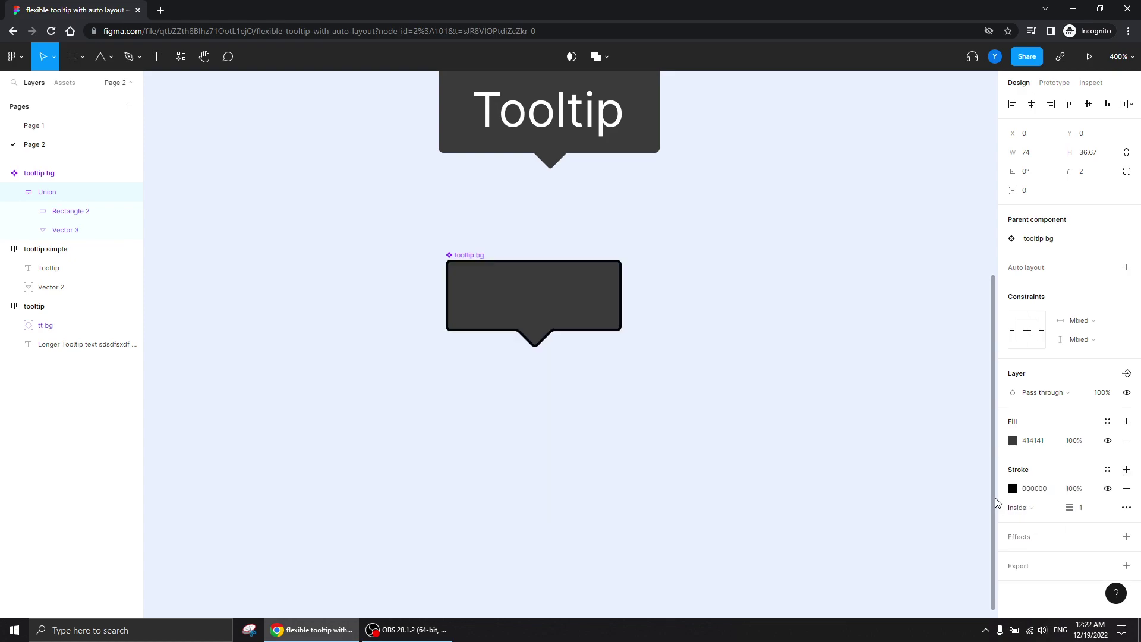
{"action": "left_click", "coordinate": [1014, 493]}
{"action": "mouse_move", "coordinate": [893, 368]}
{"action": "left_mouse_down"}
{"action": "mouse_move", "coordinate": [902, 343]}
{"action": "mouse_move", "coordinate": [977, 312]}
{"action": "mouse_move", "coordinate": [922, 311]}
{"action": "mouse_move", "coordinate": [937, 325]}
{"action": "left_mouse_up"}
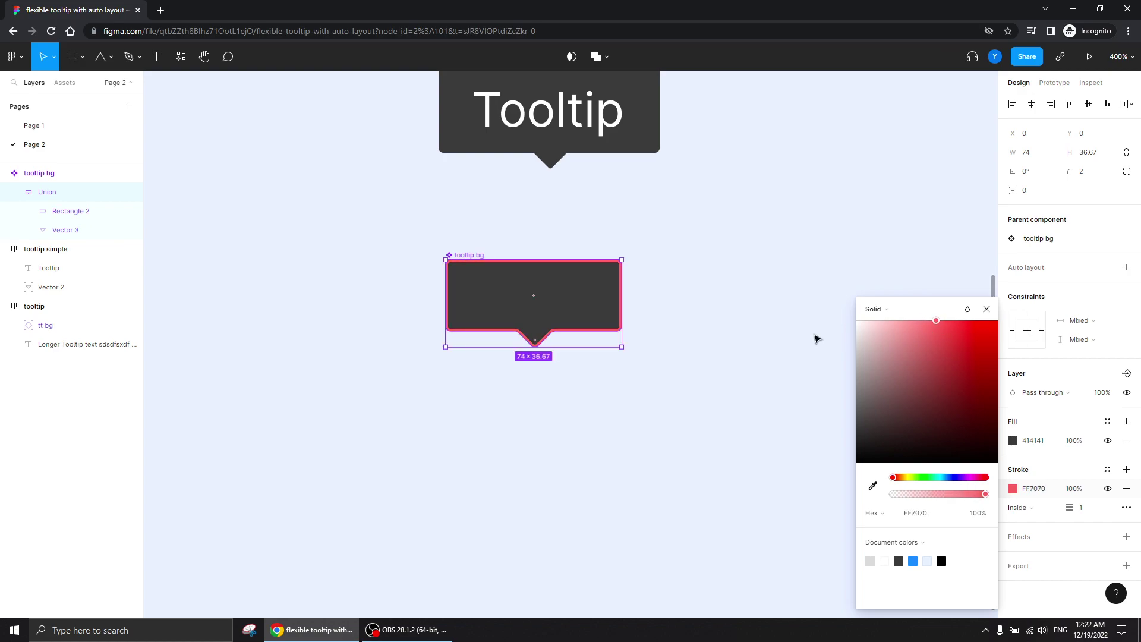
{"action": "left_click", "coordinate": [328, 394]}
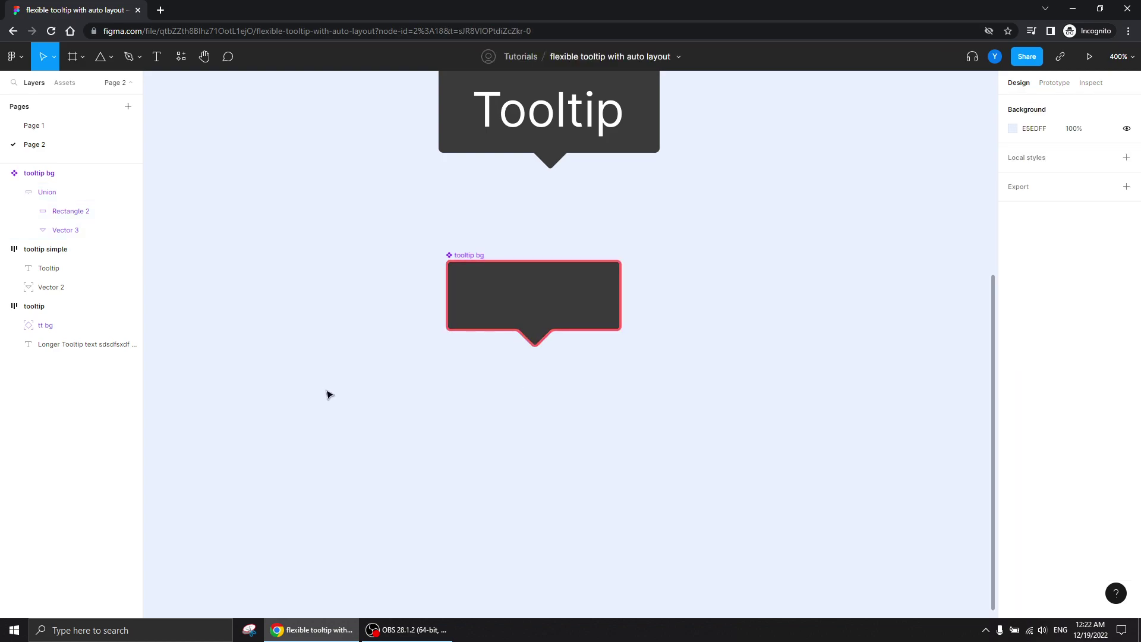
{"action": "scroll", "coordinate": [402, 359], "scroll_direction": "left", "scroll_amount": 2}
{"action": "scroll", "coordinate": [402, 359], "scroll_direction": "up", "scroll_amount": 1}
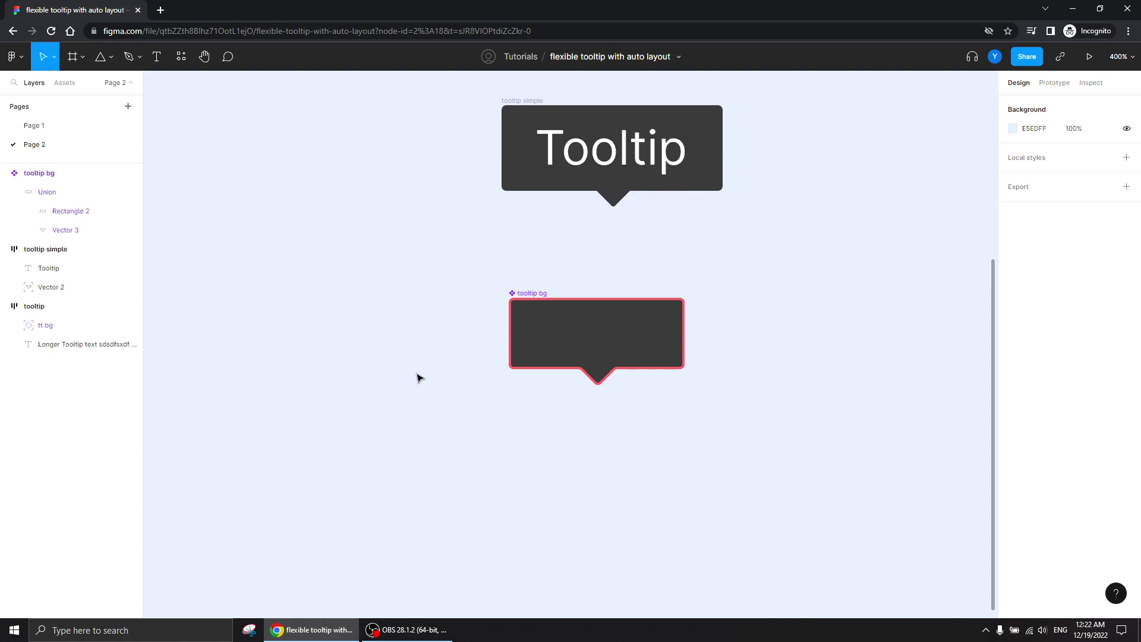
{"action": "left_click", "coordinate": [641, 336]}
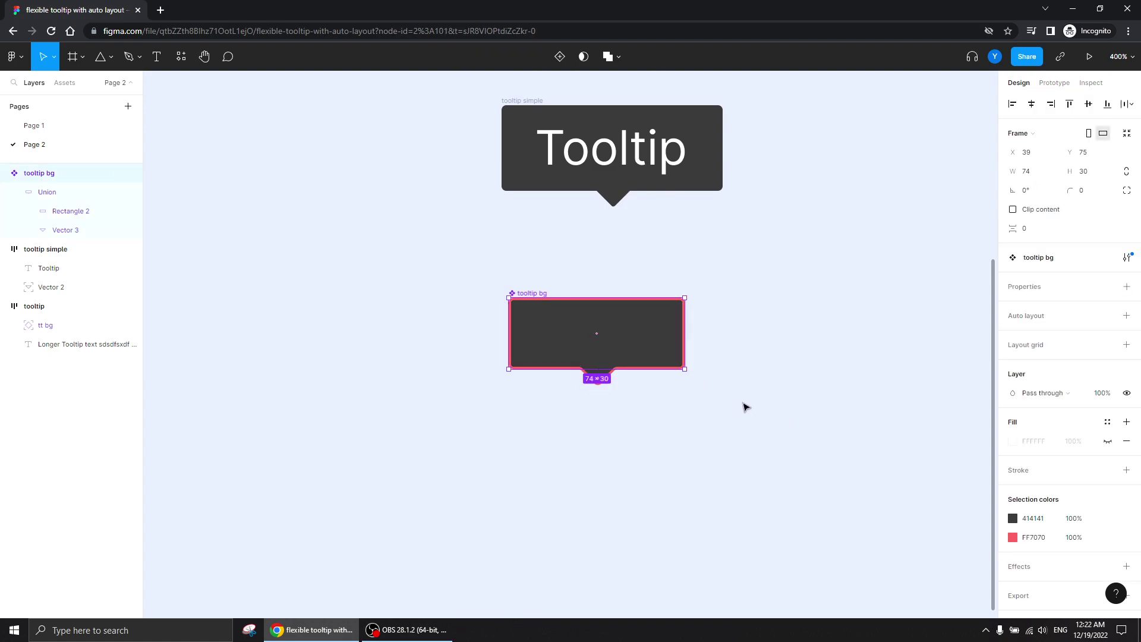
Step: Replace the dark 414141 fill with red FF7070 across the selection
{"action": "key", "text": "i"}
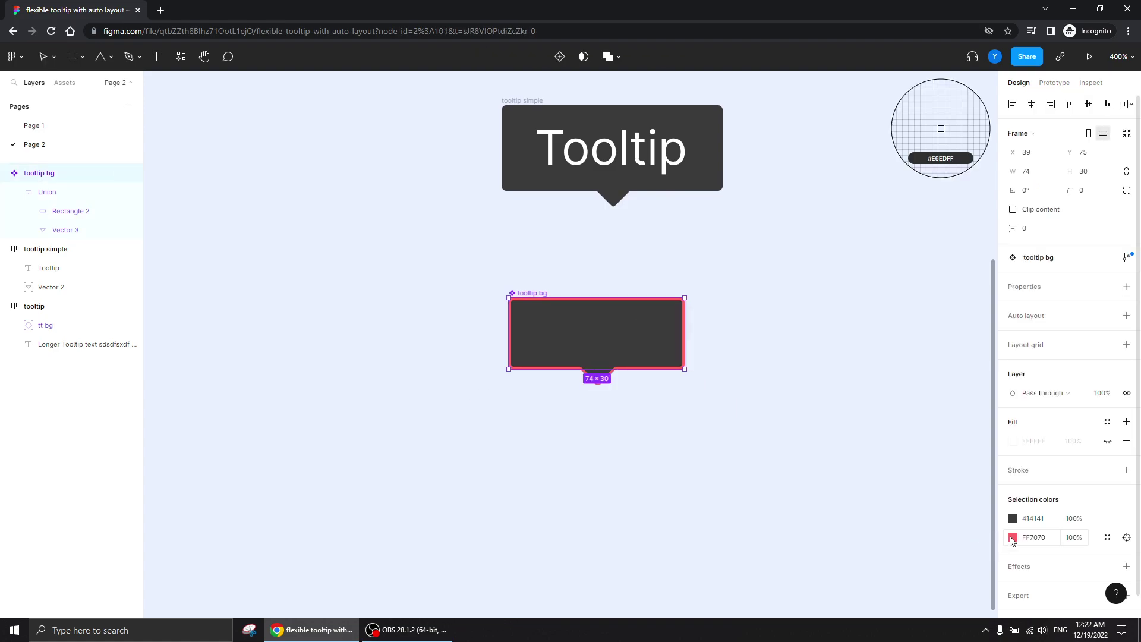
{"action": "left_click", "coordinate": [865, 486]}
{"action": "left_click", "coordinate": [1040, 538]}
{"action": "key", "text": "ctrl+c"}
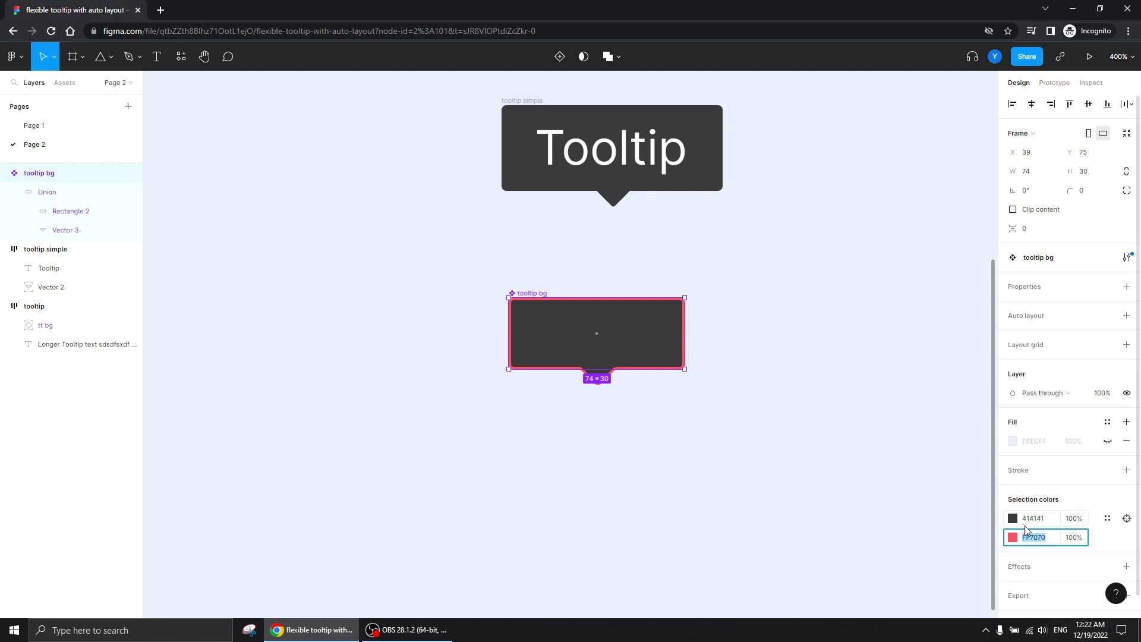
{"action": "key", "text": "shift+Tab"}
{"action": "key", "text": "ctrl+v"}
{"action": "key", "text": "Return"}
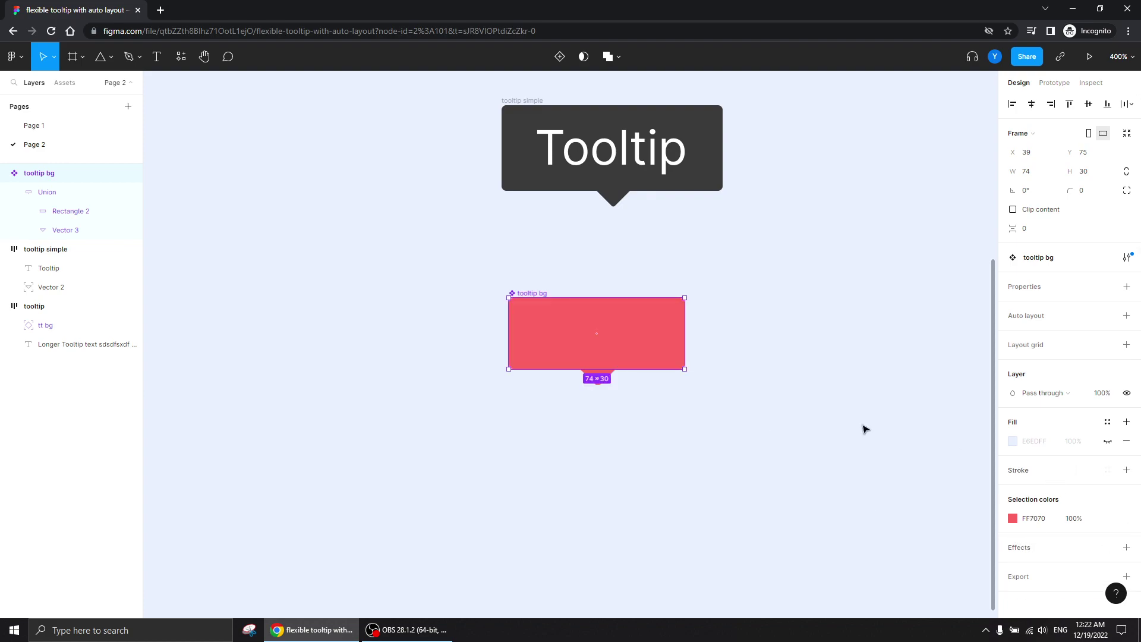
Step: Change the Union's outline colour to dark grey 404040
{"action": "left_click", "coordinate": [1127, 470]}
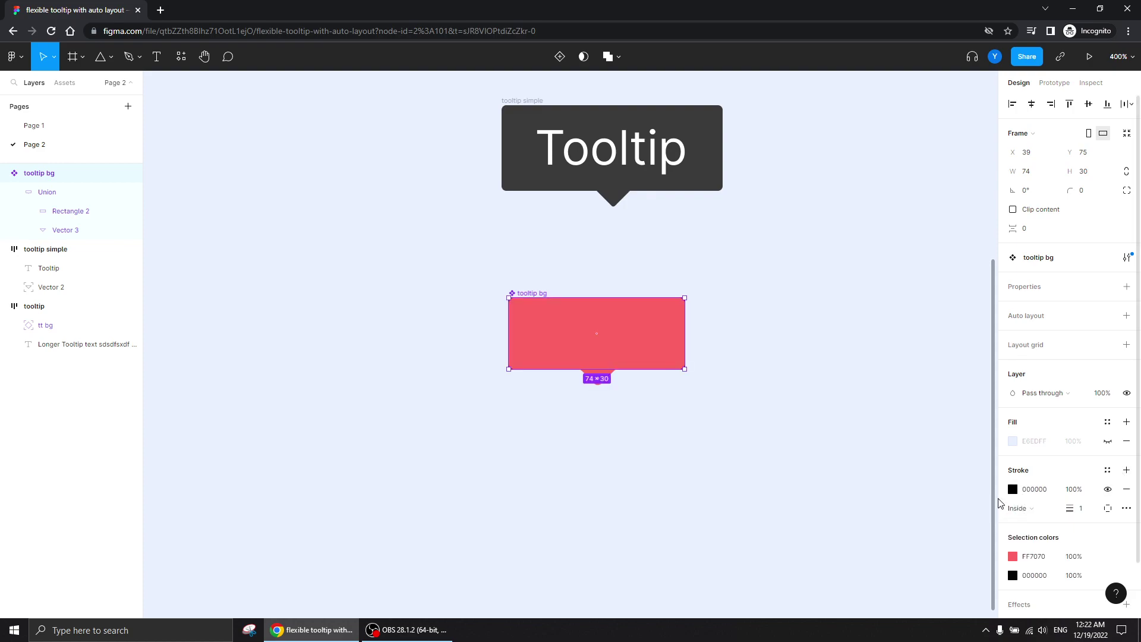
{"action": "left_click", "coordinate": [1127, 489]}
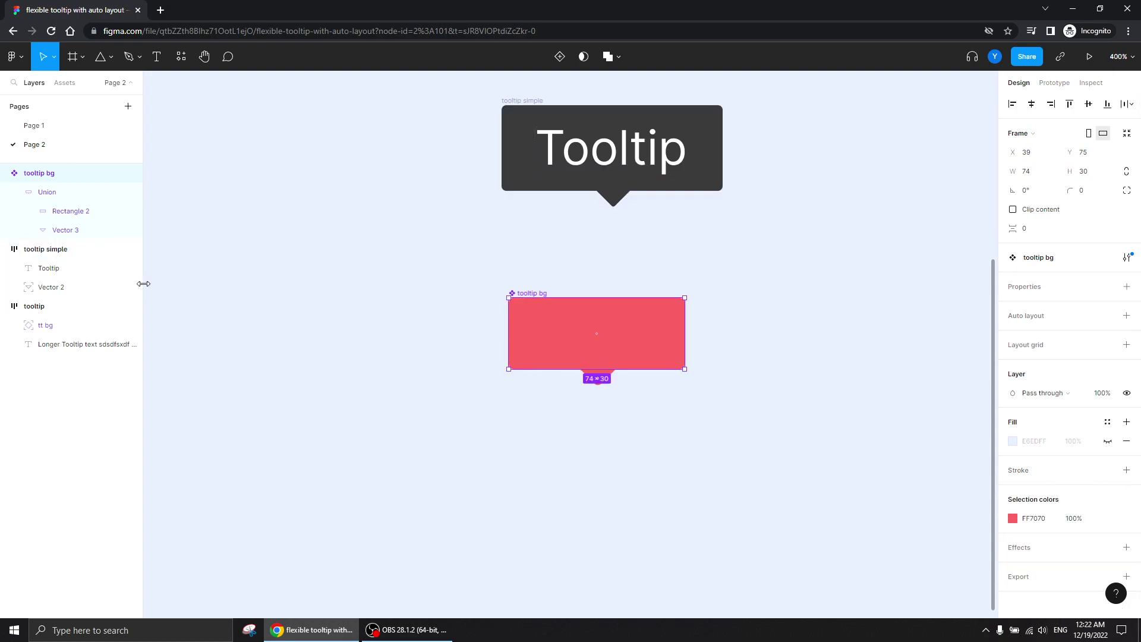
{"action": "left_click", "coordinate": [54, 197]}
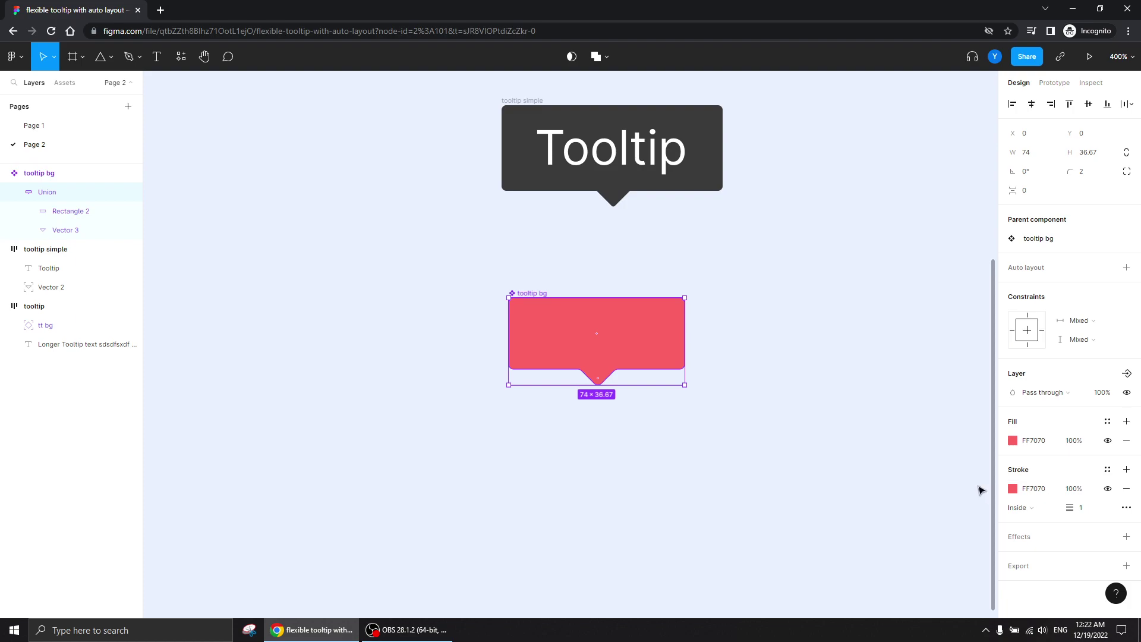
{"action": "left_click", "coordinate": [1012, 489]}
{"action": "mouse_move", "coordinate": [923, 422]}
{"action": "left_mouse_down"}
{"action": "mouse_move", "coordinate": [840, 415]}
{"action": "mouse_move", "coordinate": [783, 437]}
{"action": "left_mouse_up"}
{"action": "left_click", "coordinate": [440, 415]}
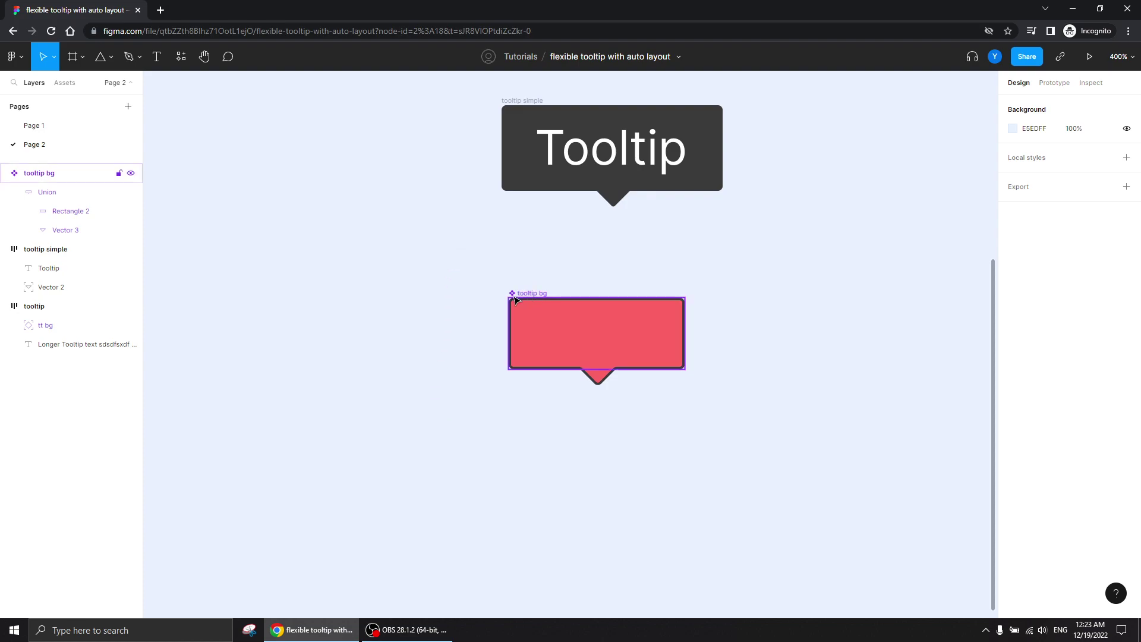
{"action": "left_click_drag", "start_coordinate": [471, 395], "coordinate": [331, 337]}
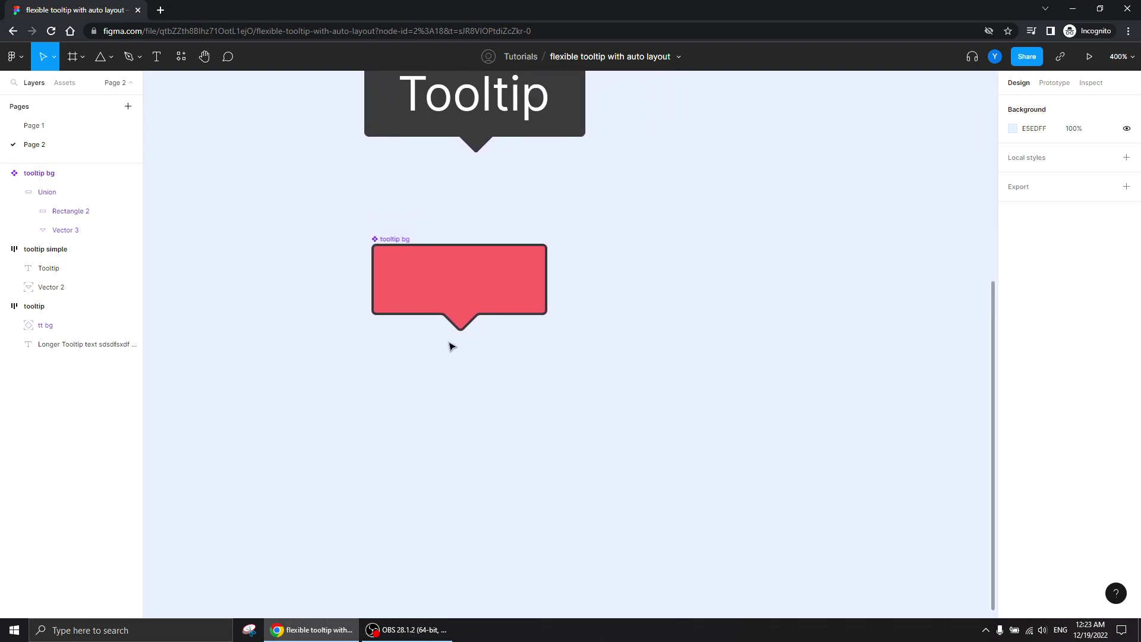
Step: Add a 'Tooltip' text label below the tooltip bg shape
{"action": "left_click_drag", "start_coordinate": [395, 239], "coordinate": [412, 224]}
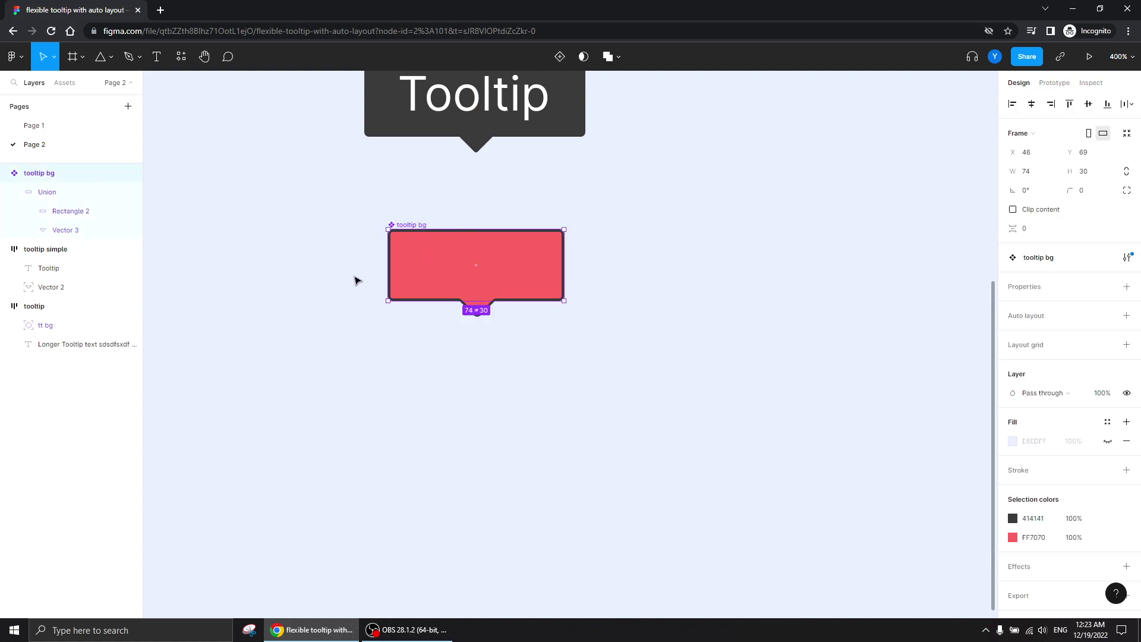
{"action": "left_click", "coordinate": [14, 192]}
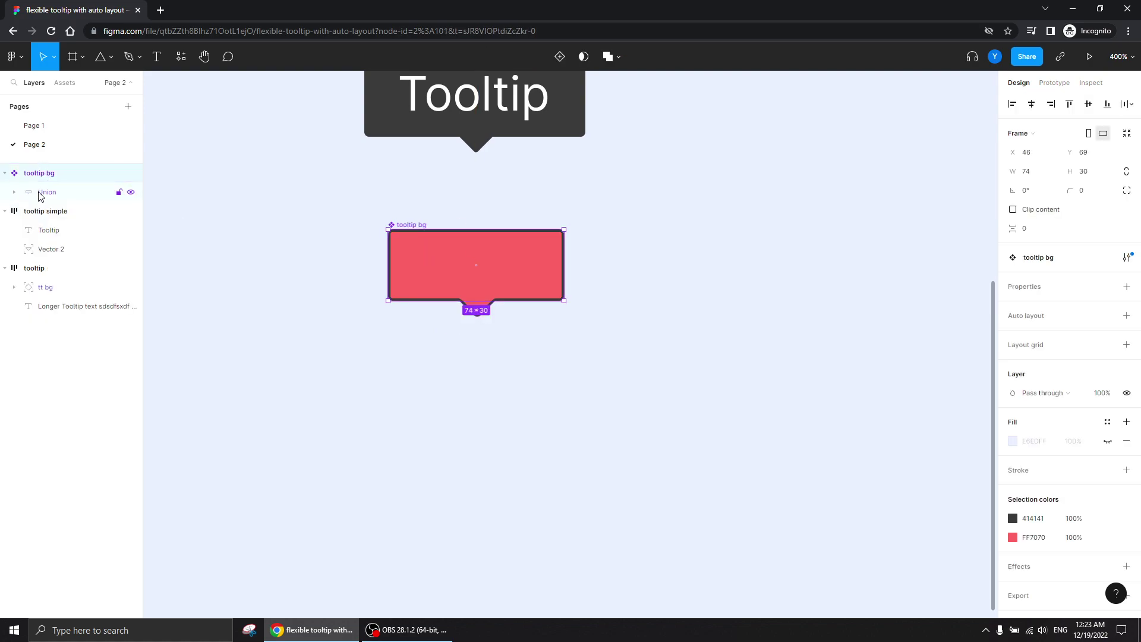
{"action": "left_click", "coordinate": [157, 57]}
{"action": "left_click", "coordinate": [471, 369]}
{"action": "type", "text": "Tooltip"}
{"action": "key", "text": "Escape"}
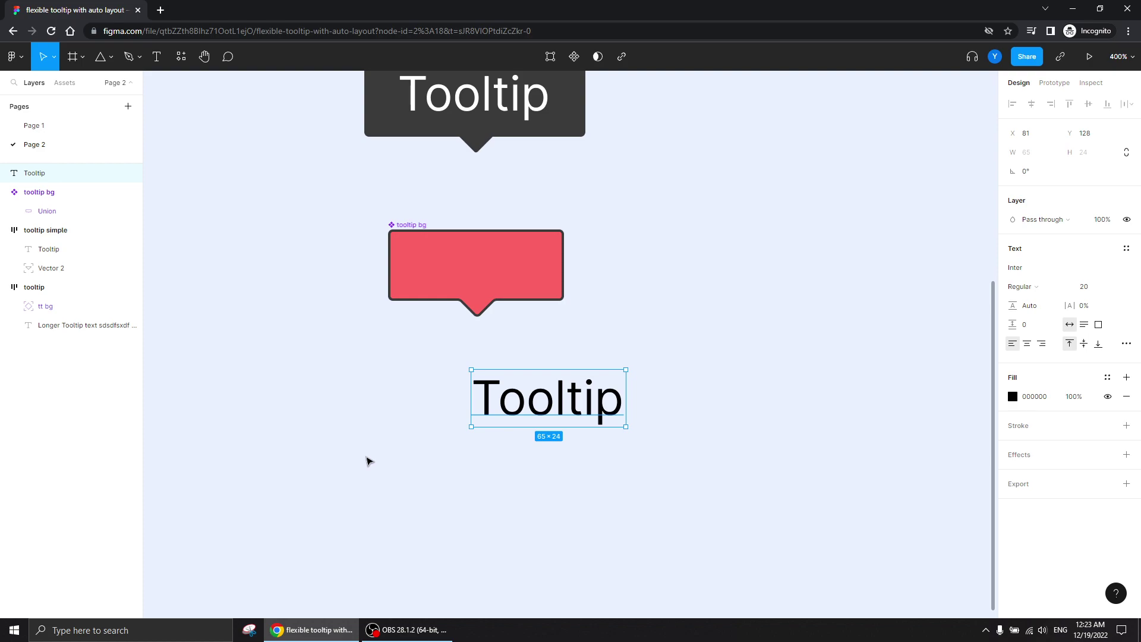
Step: Reduce the Tooltip text's font size to 16
{"action": "left_click", "coordinate": [1092, 292]}
{"action": "key", "text": "Down"}
{"action": "key", "text": "Down"}
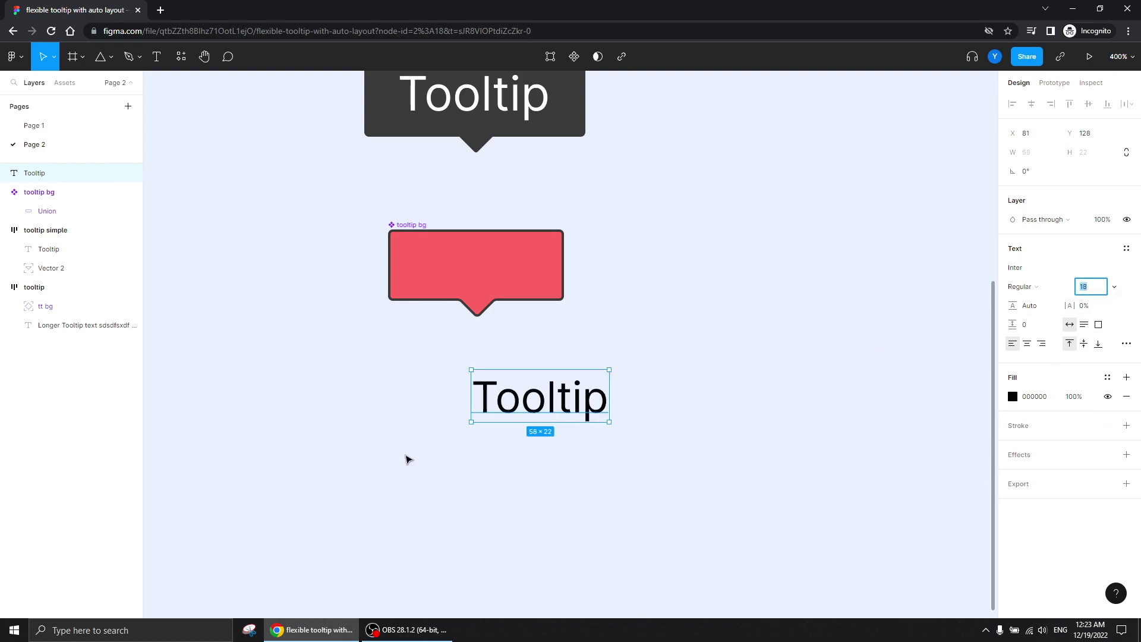
{"action": "key", "text": "Down"}
{"action": "key", "text": "Down"}
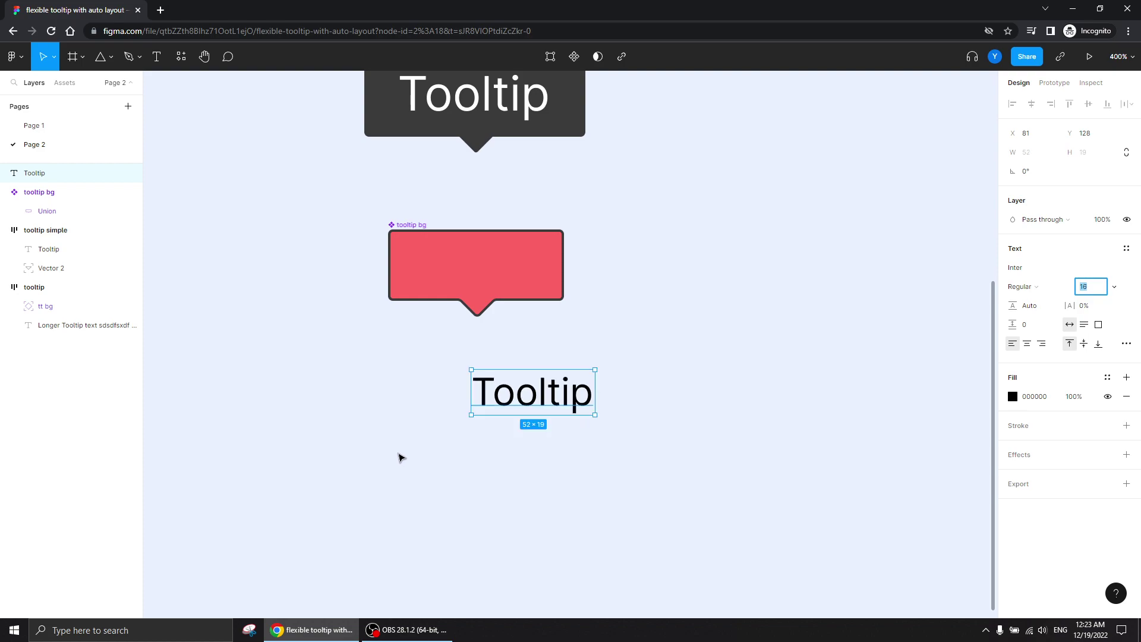
{"action": "left_click", "coordinate": [380, 426]}
Step: Wrap the Tooltip text in auto layout with 6 vertical and 12 horizontal padding
{"action": "left_click", "coordinate": [535, 403]}
{"action": "right_click", "coordinate": [500, 388]}
{"action": "mouse_move", "coordinate": [524, 525]}
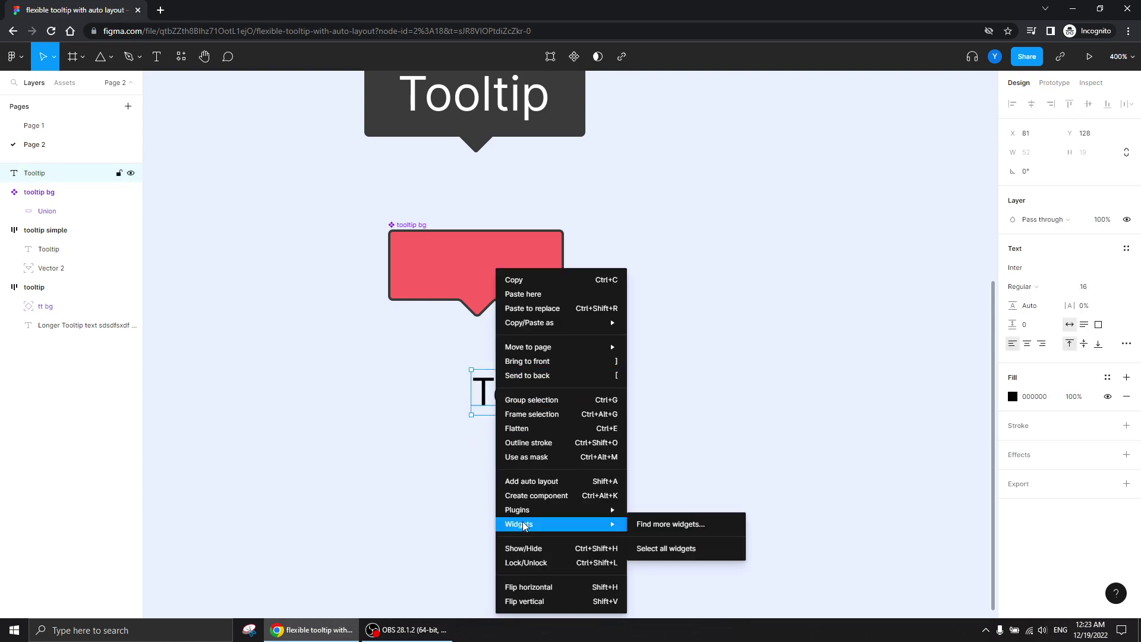
{"action": "left_click", "coordinate": [534, 482]}
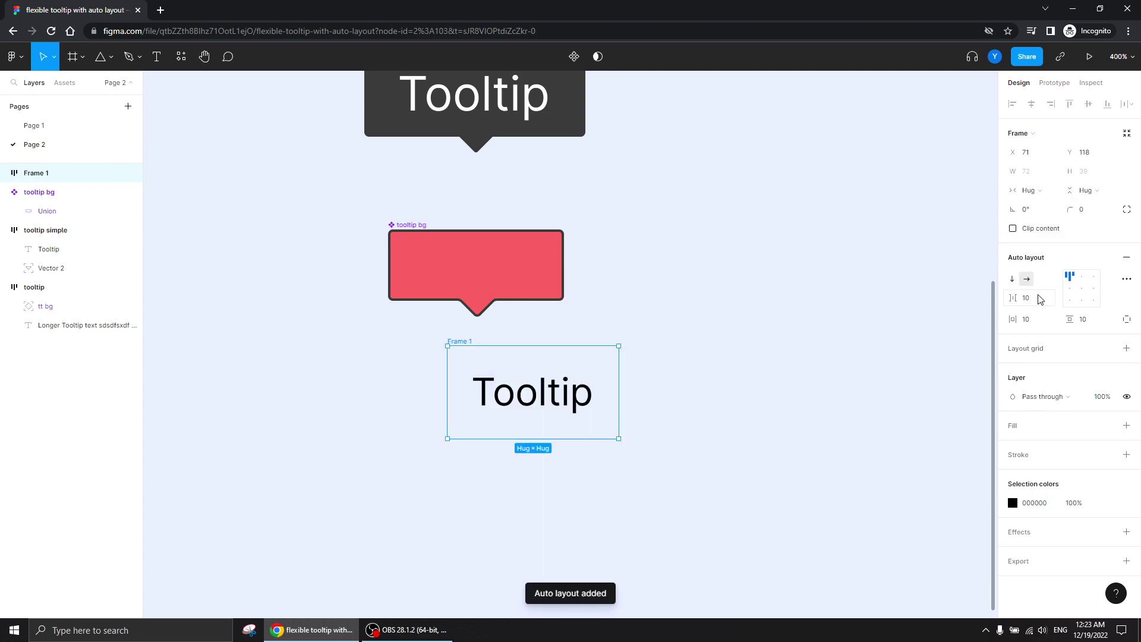
{"action": "left_click", "coordinate": [1098, 325]}
{"action": "key", "text": "Down"}
{"action": "key", "text": "Down"}
{"action": "key", "text": "Down"}
{"action": "key", "text": "Down"}
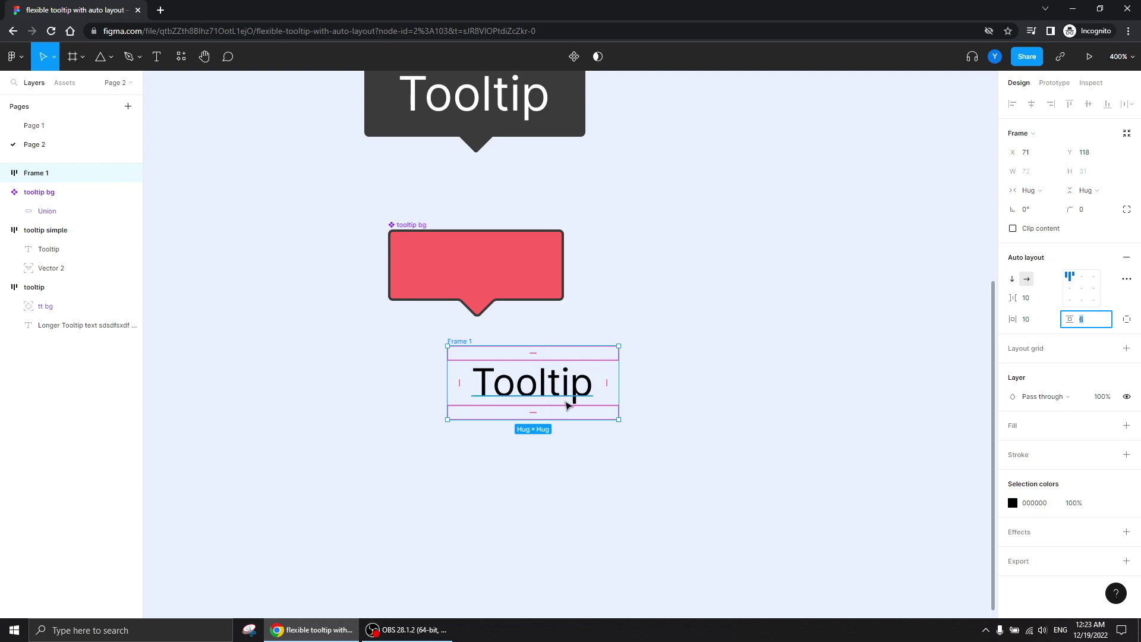
{"action": "left_click", "coordinate": [1026, 321]}
{"action": "key", "text": "Up"}
{"action": "key", "text": "Up"}
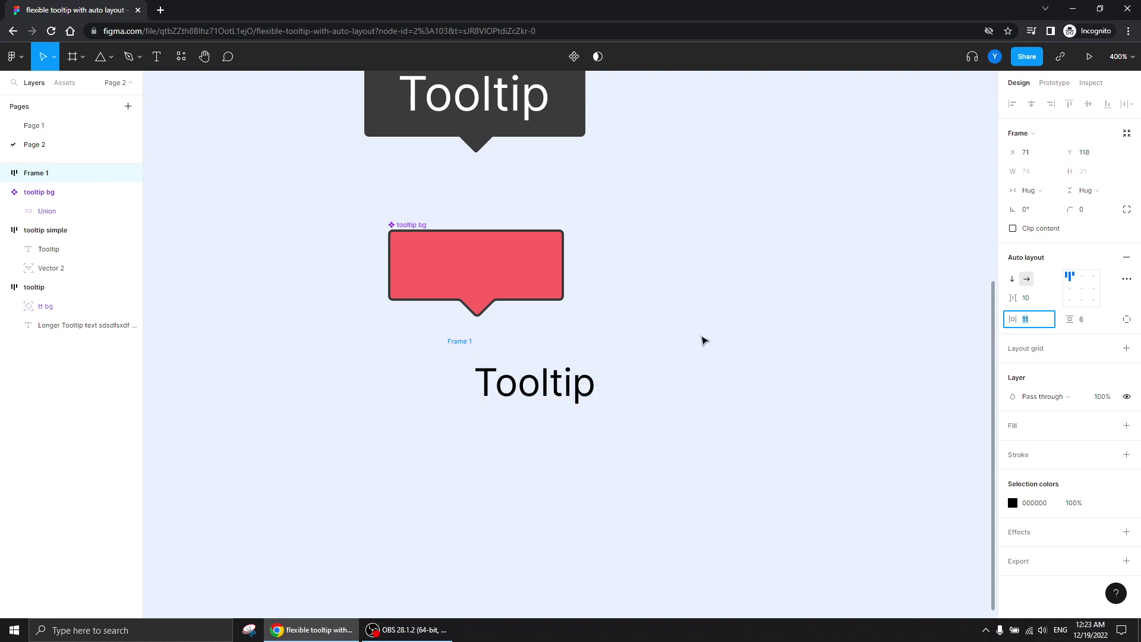
{"action": "left_click", "coordinate": [36, 176]}
Step: Rename the new auto-layout frame to 'tooltip'
{"action": "double_click", "coordinate": [36, 176]}
{"action": "type", "text": "too"}
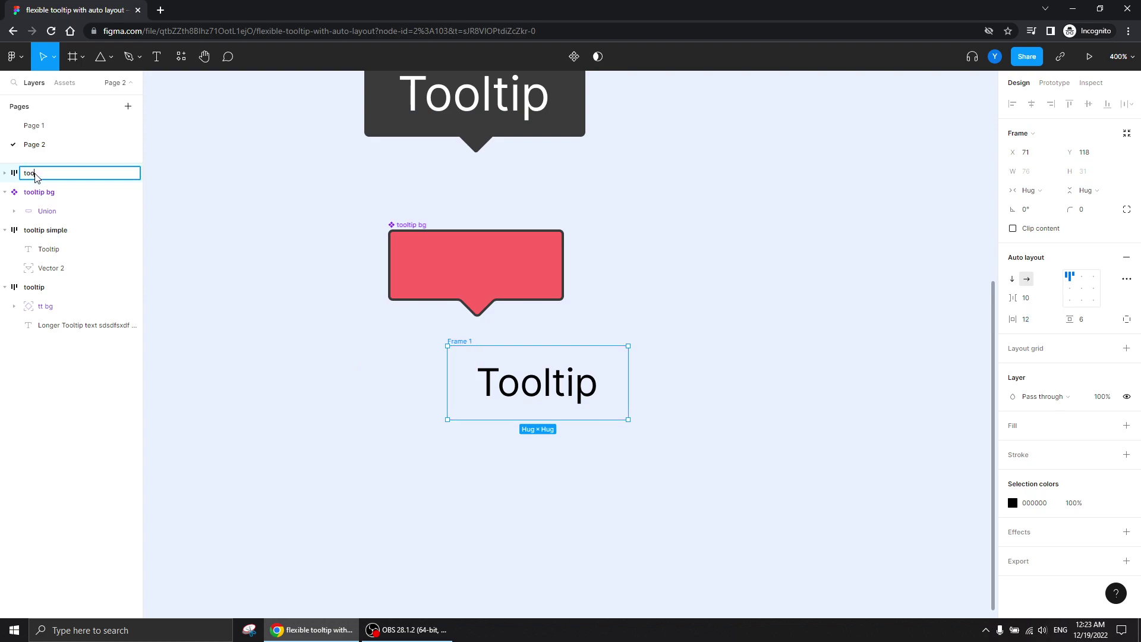
{"action": "type", "text": "ltip"}
{"action": "key", "text": "Return"}
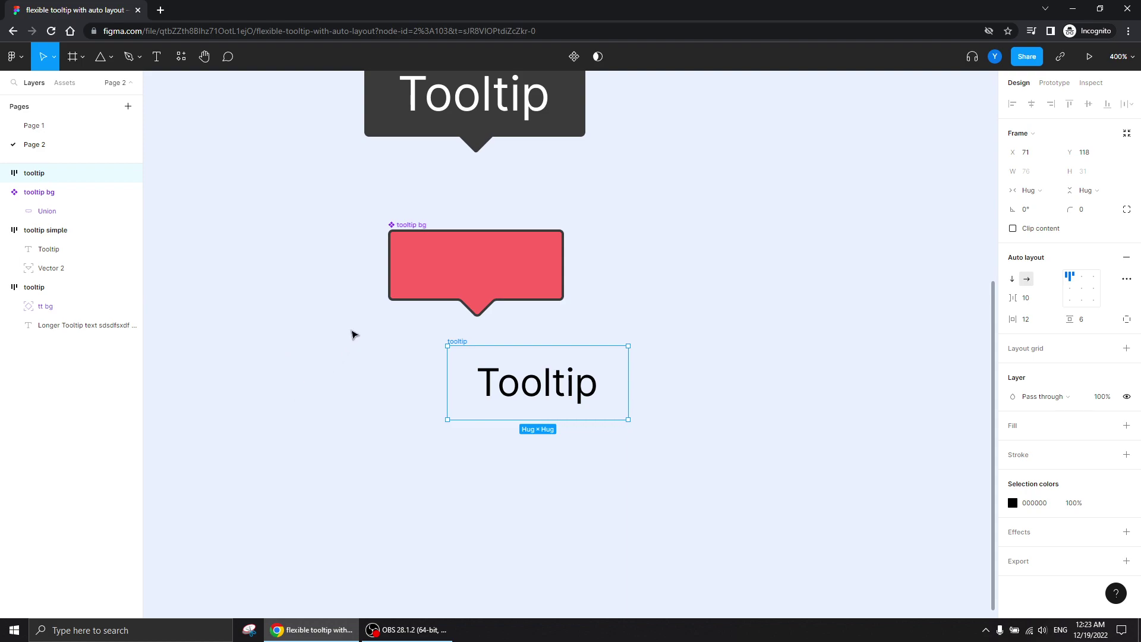
Step: Create a tooltip bg instance and try placing it in the tooltip frame
{"action": "left_click_drag", "start_coordinate": [409, 227], "coordinate": [259, 382]}
{"action": "left_click_drag", "start_coordinate": [412, 229], "coordinate": [394, 206]}
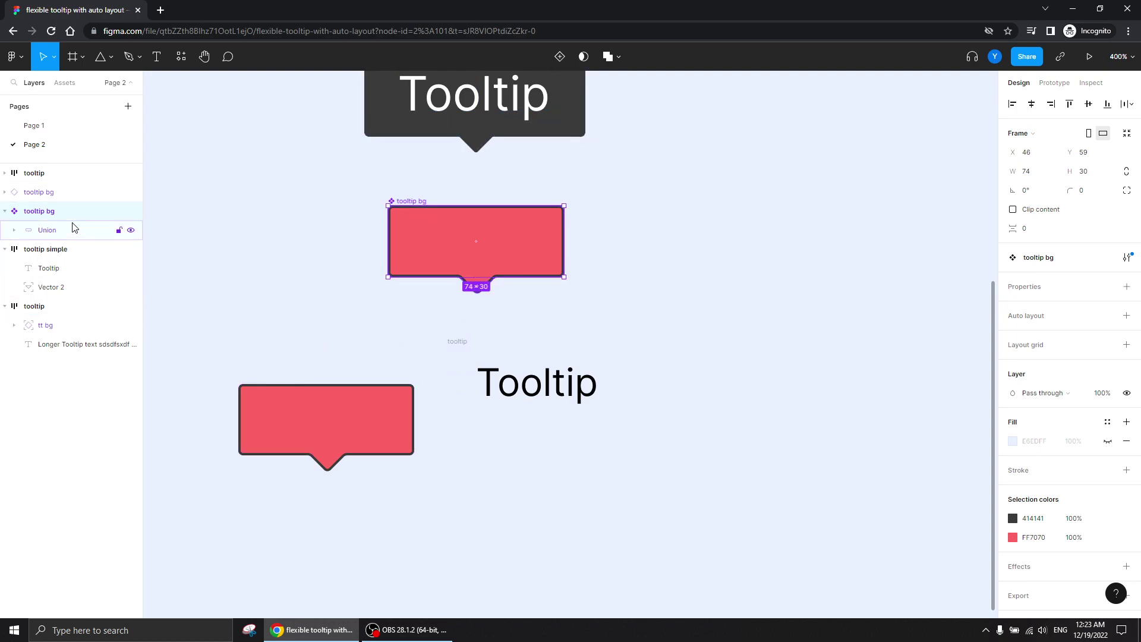
{"action": "left_click", "coordinate": [38, 192]}
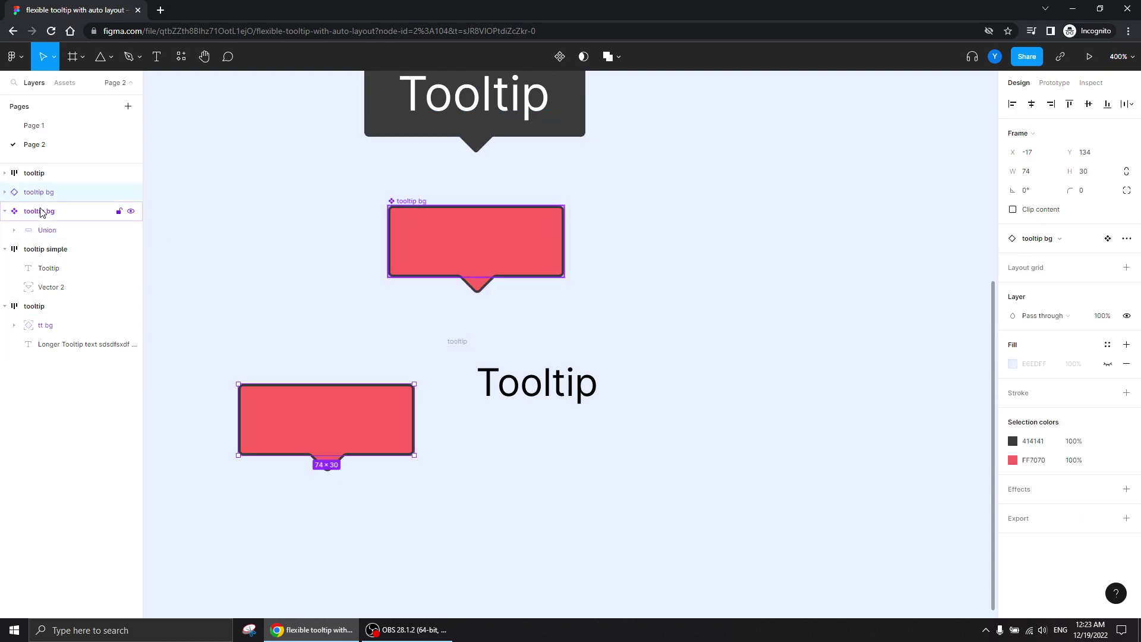
{"action": "left_click_drag", "start_coordinate": [38, 192], "coordinate": [43, 175]}
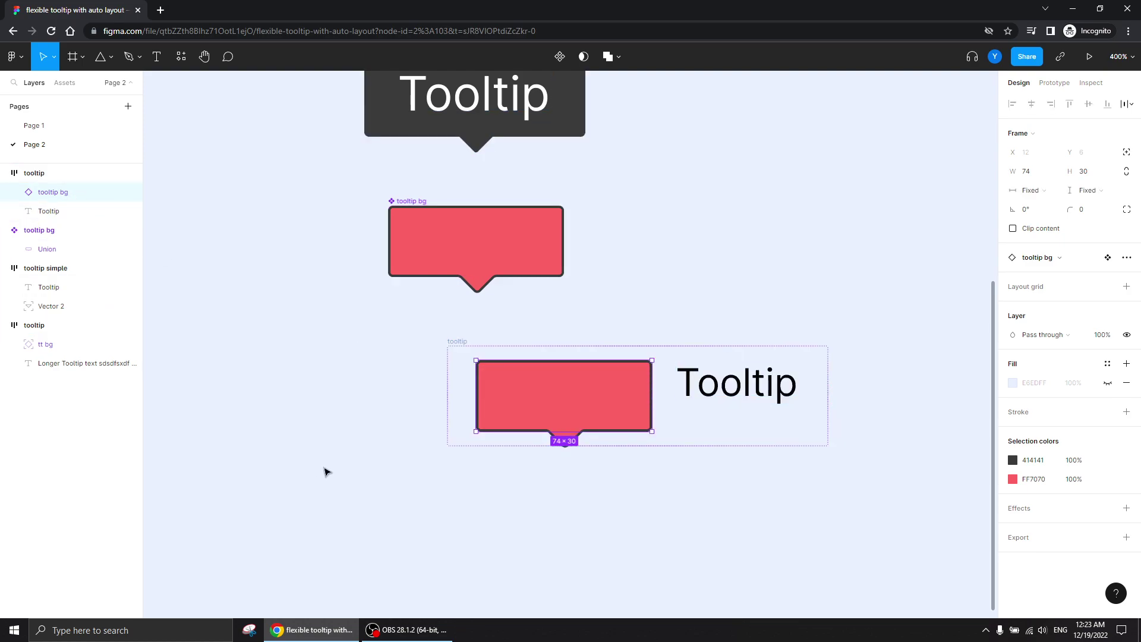
{"action": "left_click_drag", "start_coordinate": [564, 398], "coordinate": [327, 422]}
{"action": "left_click", "coordinate": [301, 553]}
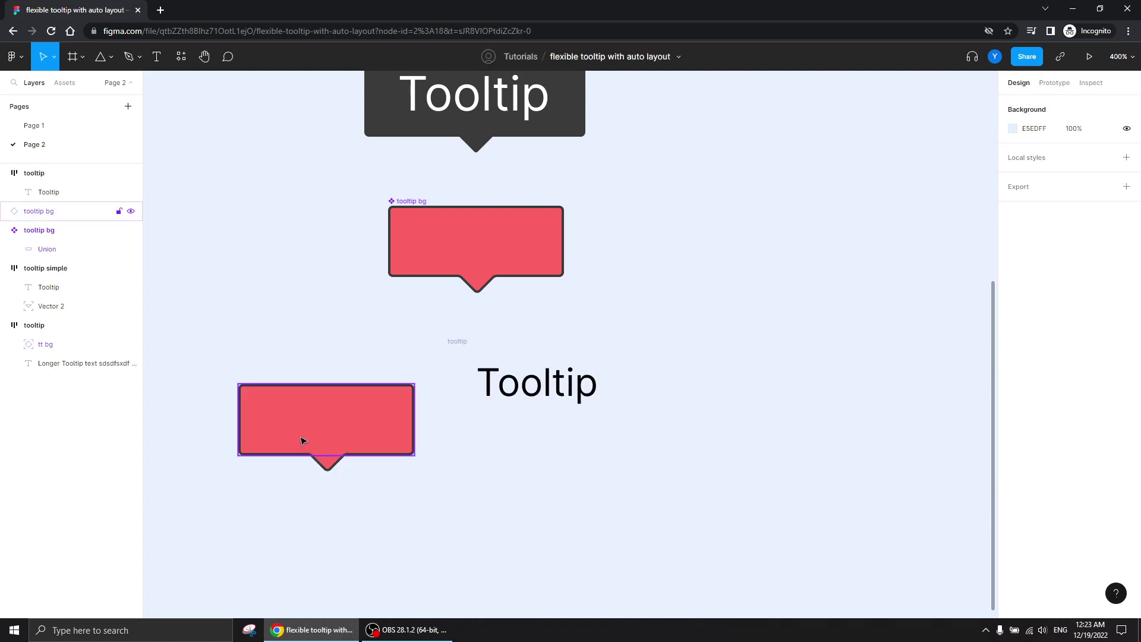
Step: Nest the tooltip bg instance inside the tooltip frame beside the text
{"action": "left_click_drag", "start_coordinate": [291, 417], "coordinate": [259, 375]}
{"action": "left_click_drag", "start_coordinate": [35, 211], "coordinate": [48, 188]}
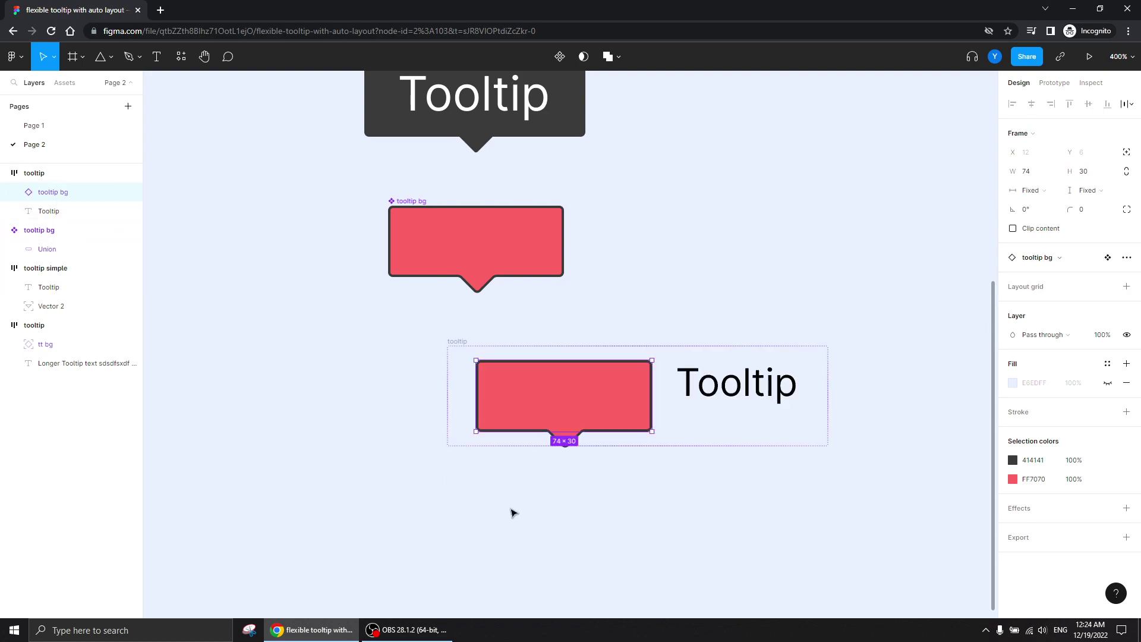
{"action": "left_click", "coordinate": [596, 528]}
{"action": "left_click_drag", "start_coordinate": [662, 550], "coordinate": [538, 527]}
Step: Make tooltip bg absolute-positioned and move its layer behind the Tooltip text
{"action": "left_click", "coordinate": [340, 322]}
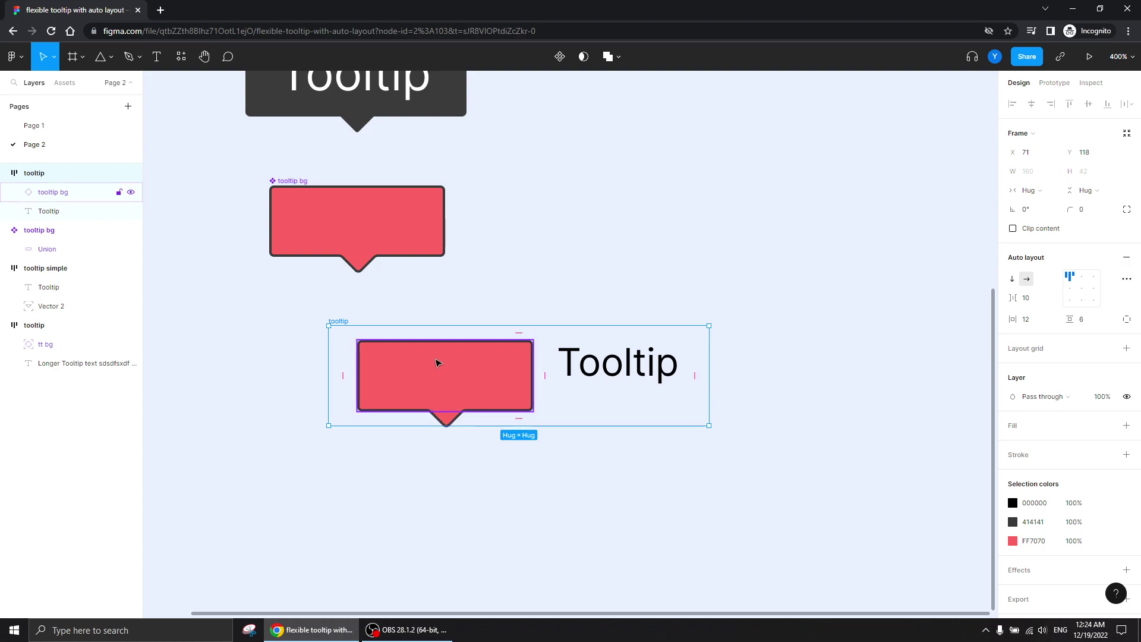
{"action": "left_click", "coordinate": [398, 381]}
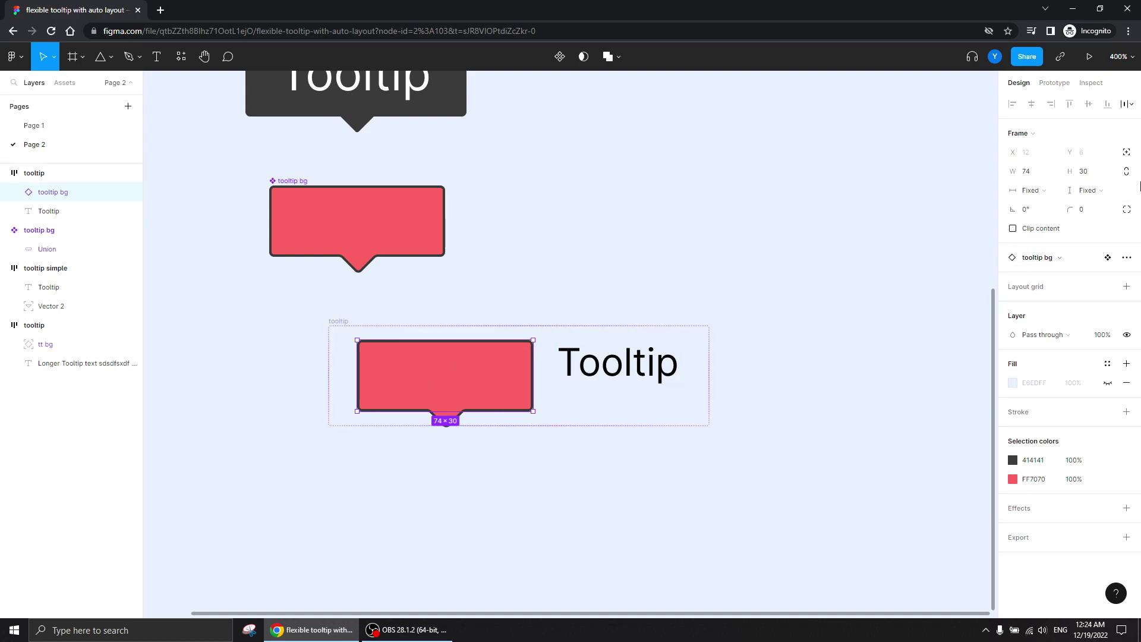
{"action": "left_click", "coordinate": [1126, 153]}
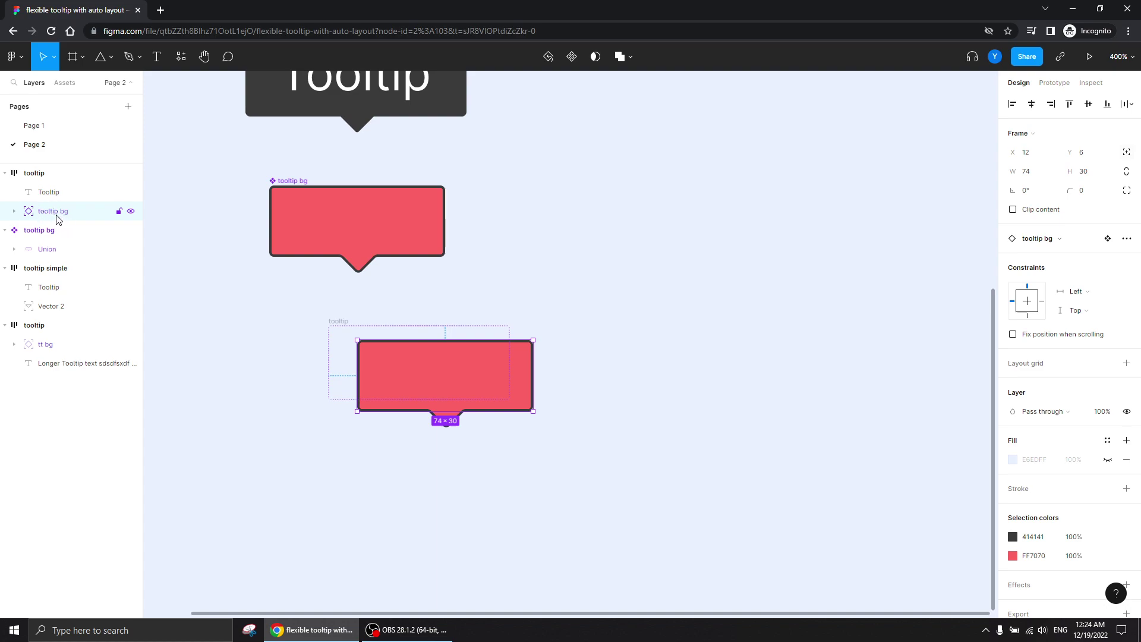
{"action": "left_click_drag", "start_coordinate": [51, 213], "coordinate": [48, 187]}
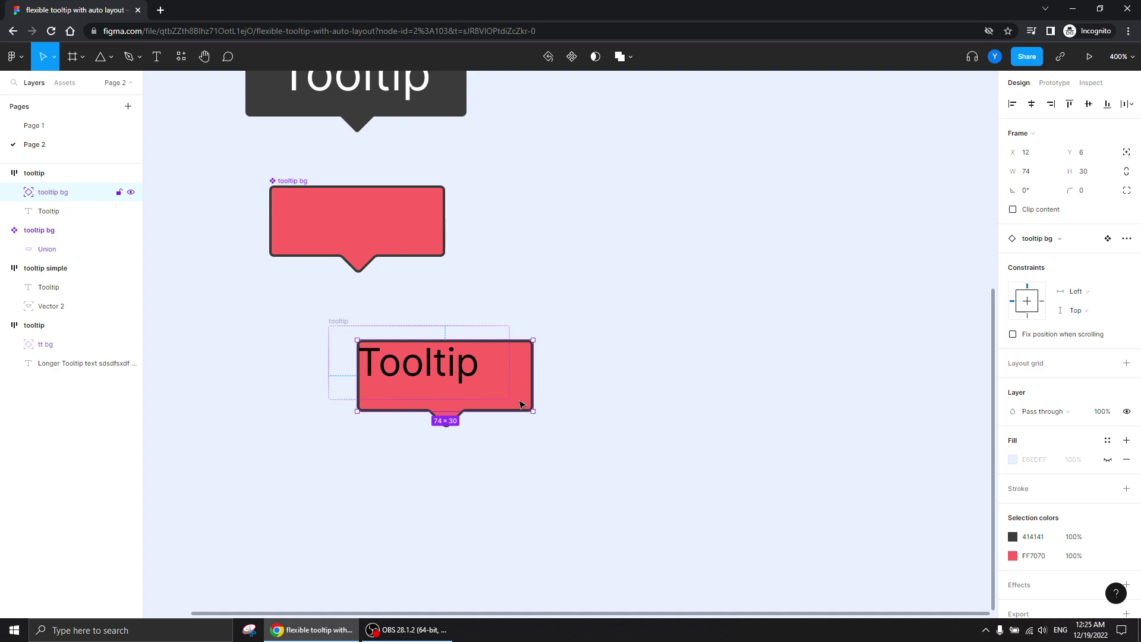
Step: Align tooltip bg left and top so it sits at X 0, Y 0 in the frame
{"action": "left_click_drag", "start_coordinate": [527, 409], "coordinate": [505, 398]}
{"action": "left_click", "coordinate": [1012, 105]}
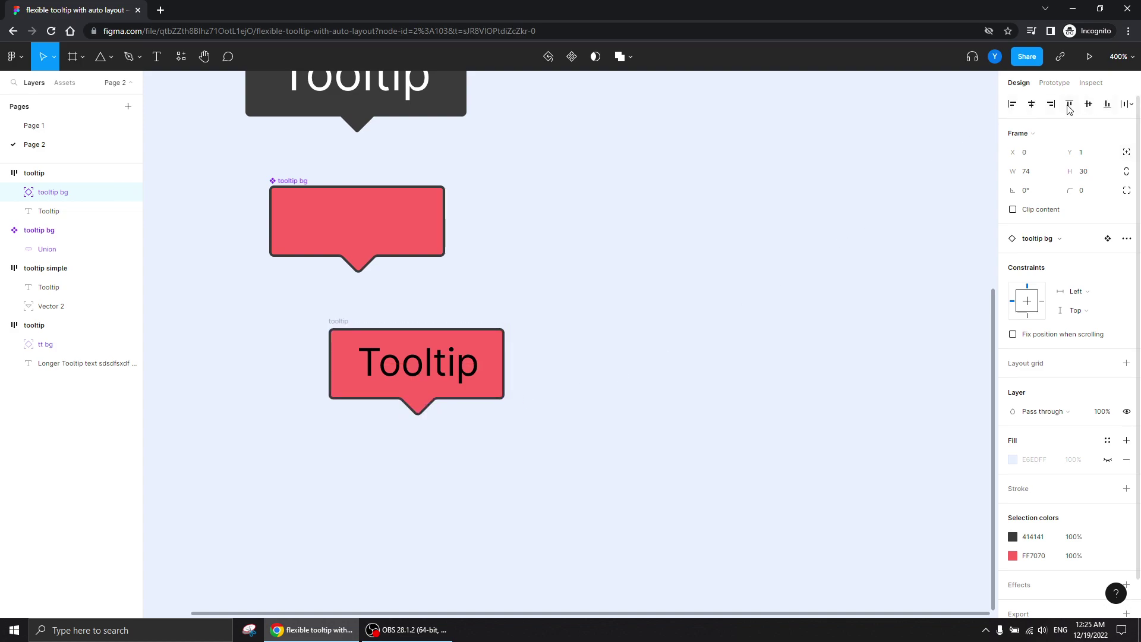
{"action": "left_click", "coordinate": [1070, 105]}
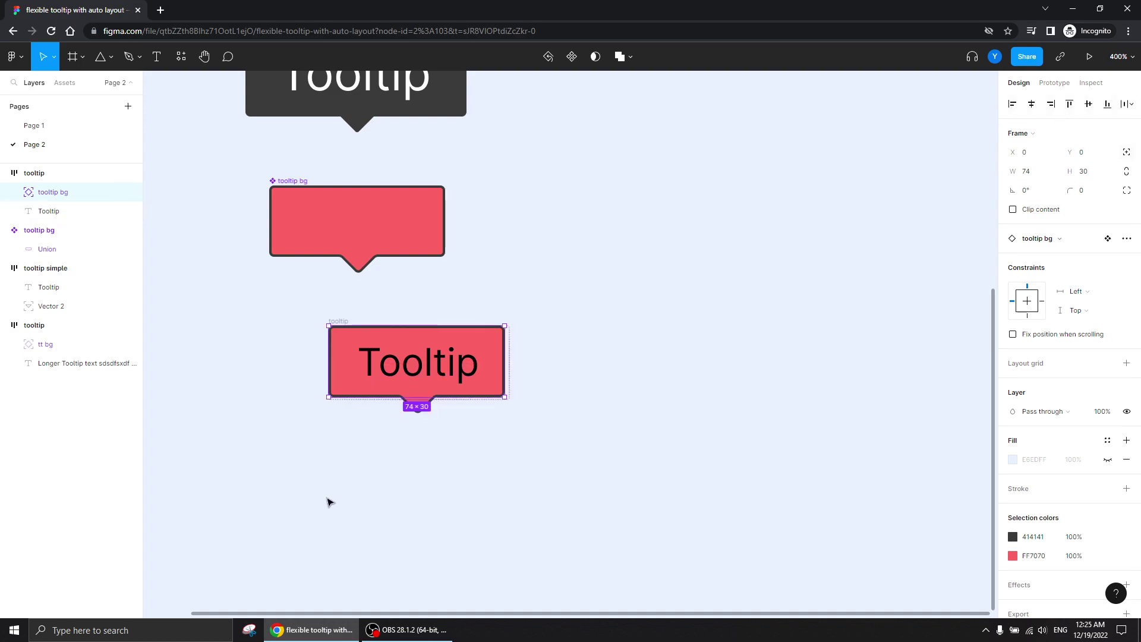
{"action": "left_click_drag", "start_coordinate": [357, 454], "coordinate": [499, 421]}
Step: Zoom in and resize tooltip bg to 76×31 to cover the frame
{"action": "key", "text": "ctrl+plus"}
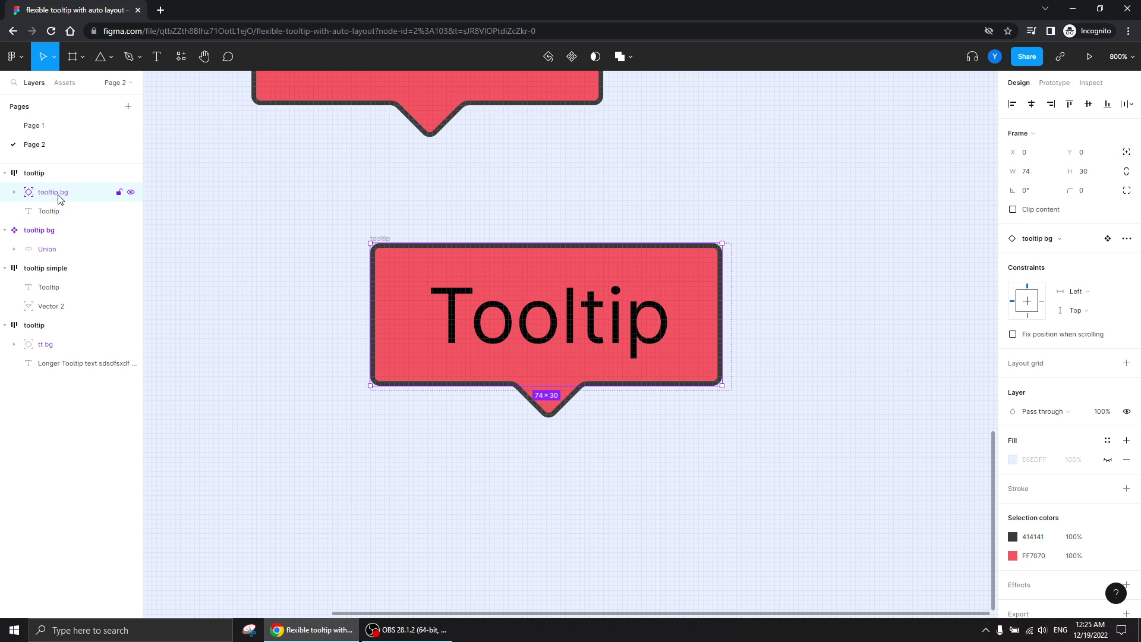
{"action": "left_click_drag", "start_coordinate": [722, 335], "coordinate": [731, 335]}
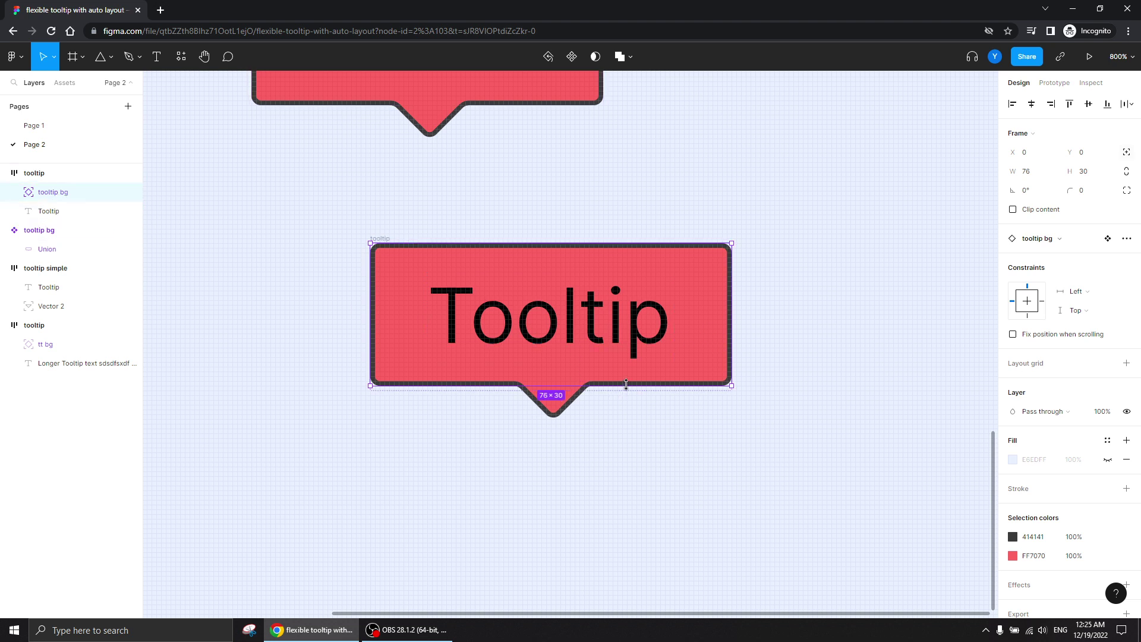
{"action": "left_click_drag", "start_coordinate": [626, 386], "coordinate": [627, 392]}
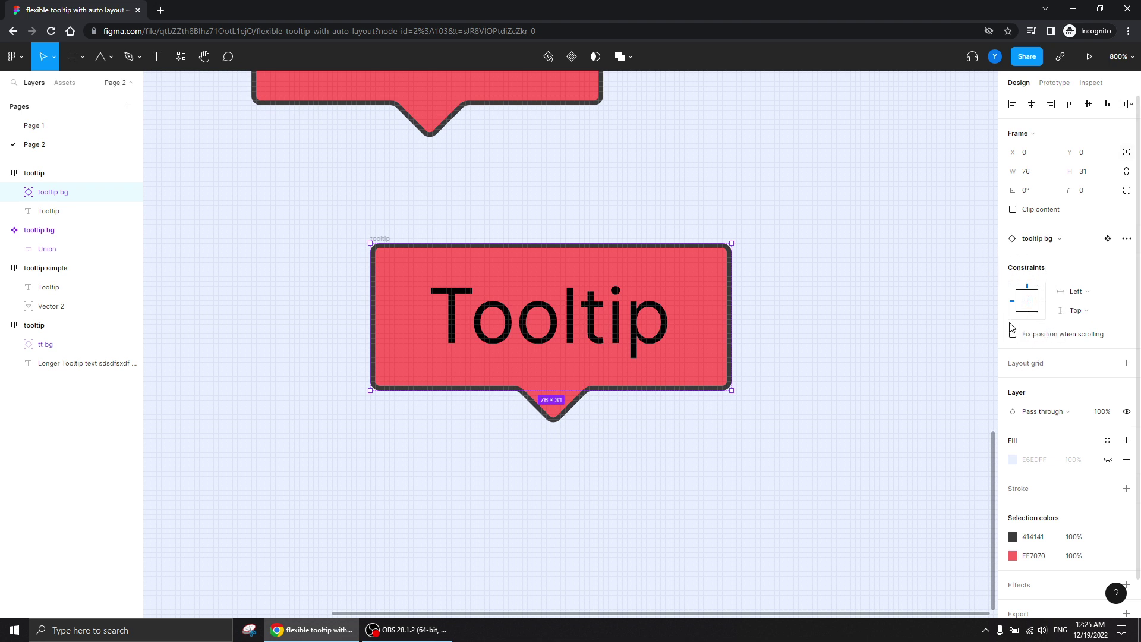
Step: Set tooltip bg constraints to Left and right and Top and bottom
{"action": "left_click", "coordinate": [1073, 292]}
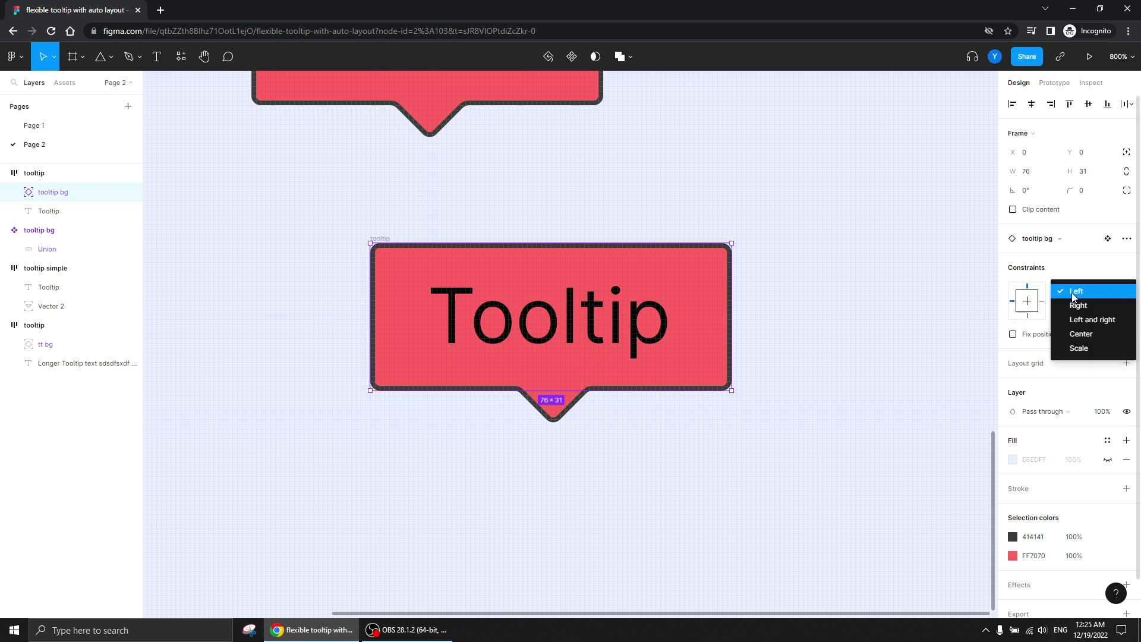
{"action": "left_click", "coordinate": [1082, 321]}
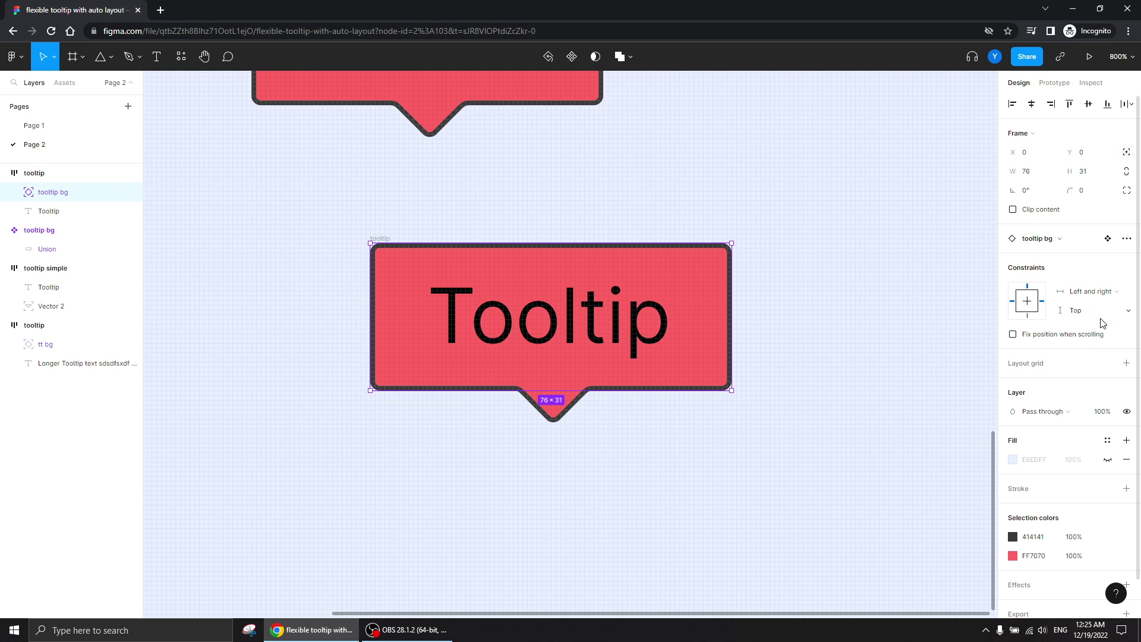
{"action": "left_click", "coordinate": [1078, 311]}
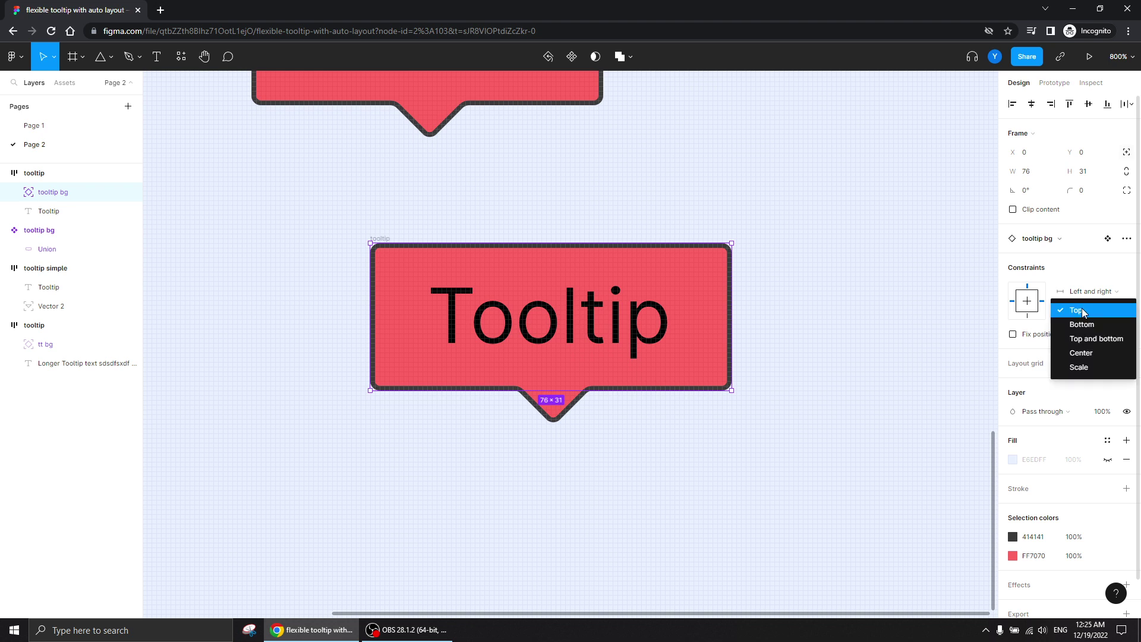
{"action": "left_click", "coordinate": [1096, 338]}
{"action": "left_click", "coordinate": [361, 359]}
Step: Zoom back to 400% and replace the tooltip text with 'Longer text'
{"action": "key", "text": "minus"}
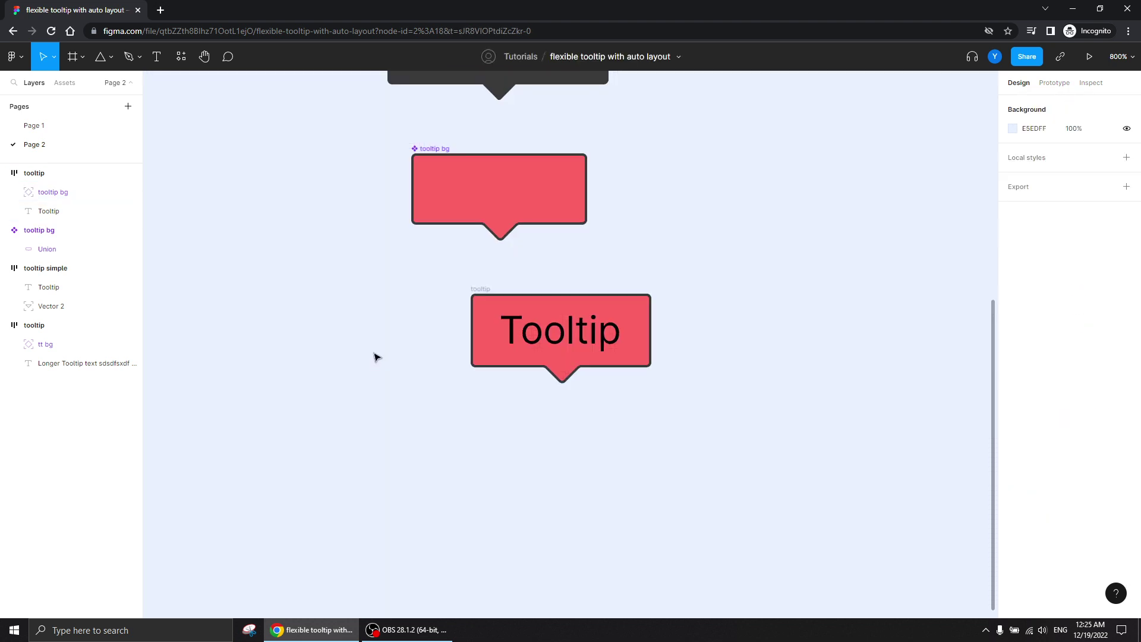
{"action": "left_click", "coordinate": [534, 327]}
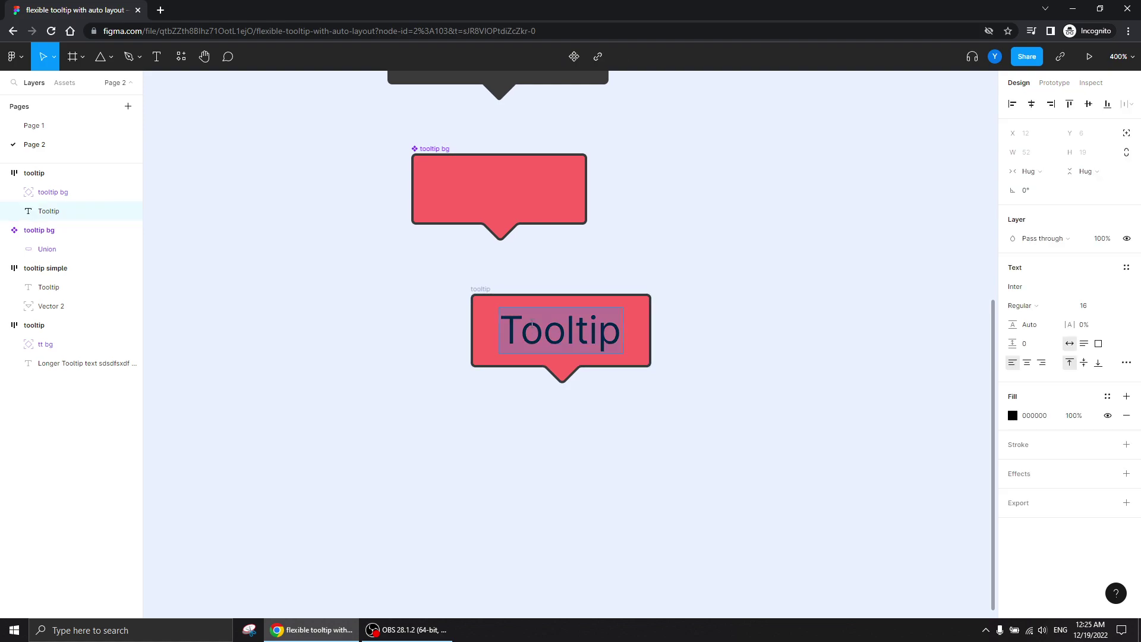
{"action": "type", "text": "Longer "}
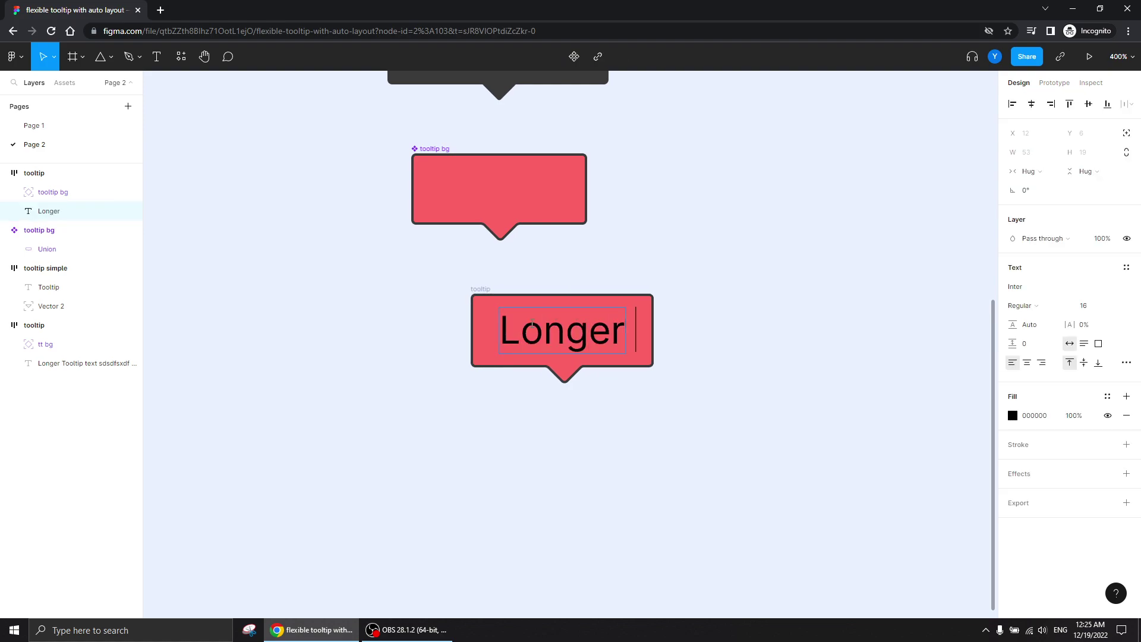
{"action": "type", "text": "te"}
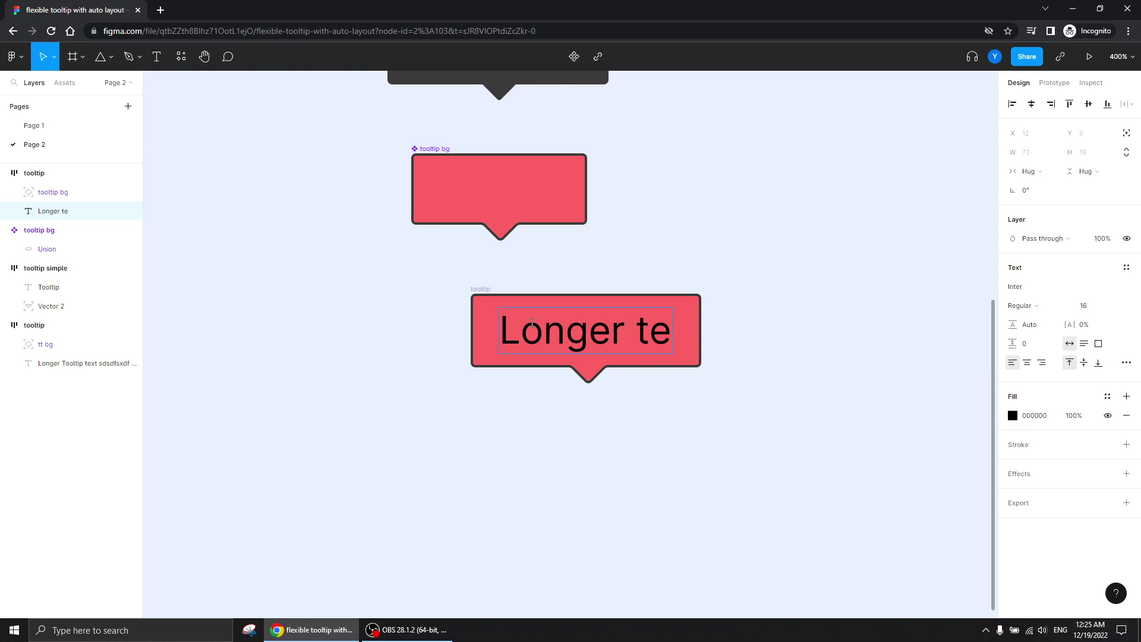
{"action": "type", "text": "xt"}
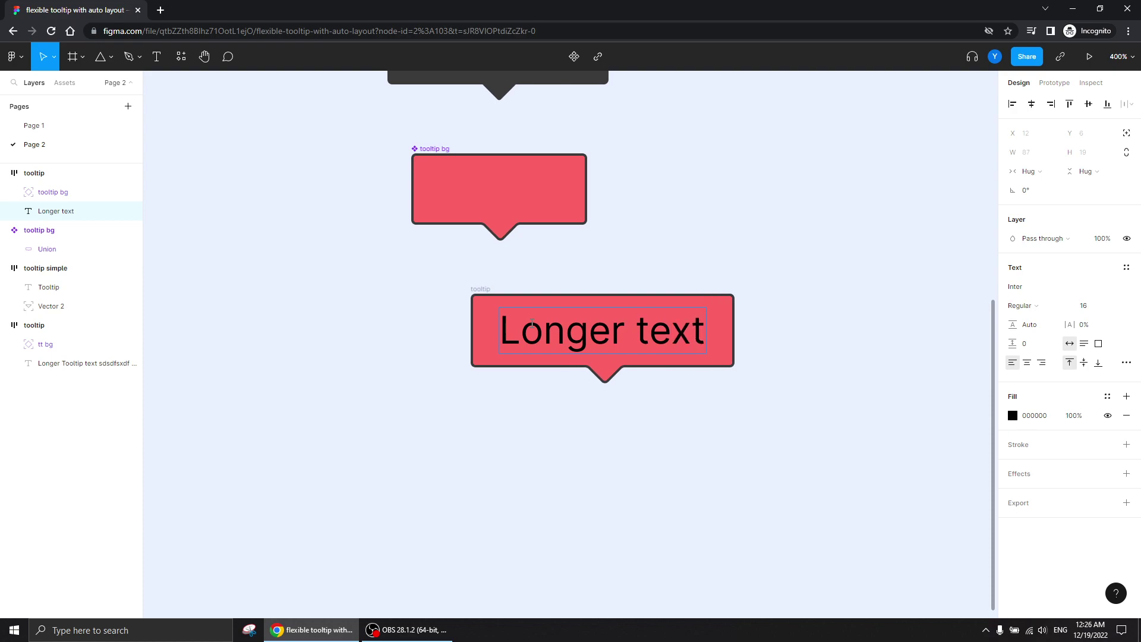
Step: Add two extra test lines to check the background grows vertically
{"action": "key", "text": "Return"}
{"action": "type", "text": "sasdasdasda"}
{"action": "key", "text": "Return"}
{"action": "type", "text": "sdasdasdasd"}
{"action": "key", "text": "Escape"}
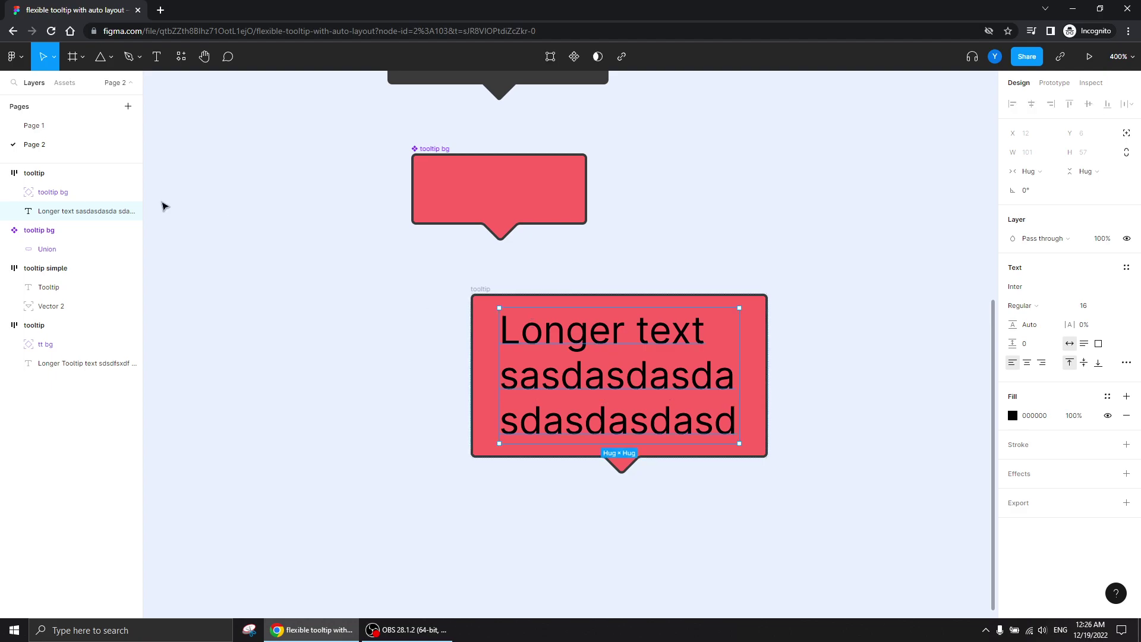
{"action": "scroll", "coordinate": [275, 209], "scroll_direction": "up", "scroll_amount": 5}
{"action": "scroll", "coordinate": [370, 382], "scroll_direction": "down", "scroll_amount": 5}
{"action": "scroll", "coordinate": [370, 382], "scroll_direction": "right", "scroll_amount": 3}
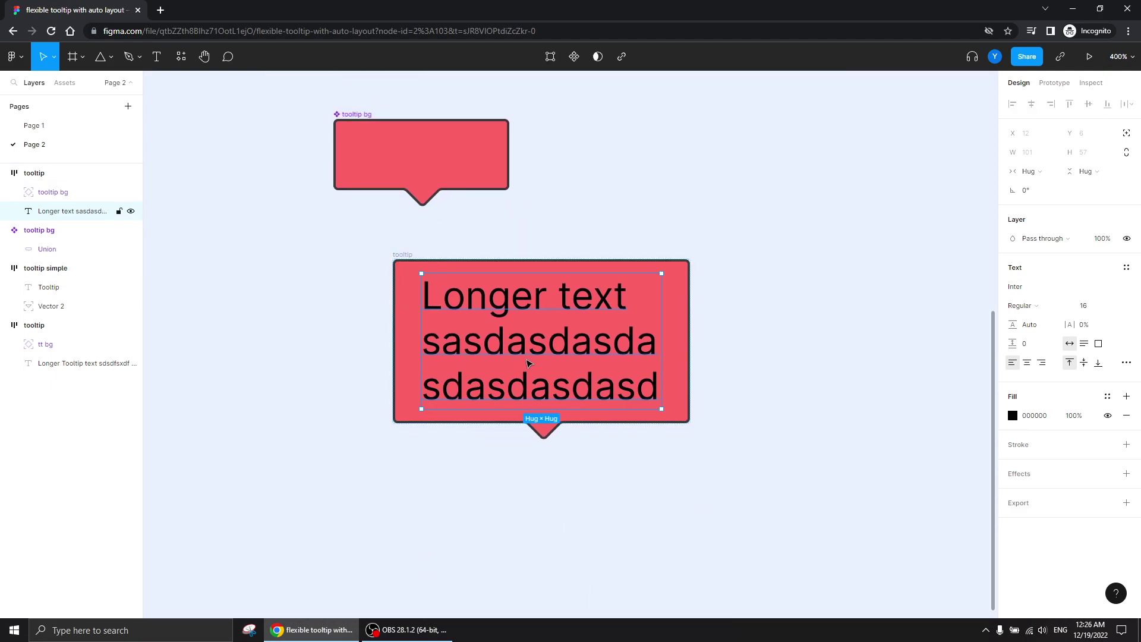
Step: Delete the extra test lines and move the tooltip frame left and down
{"action": "double_click", "coordinate": [540, 340]}
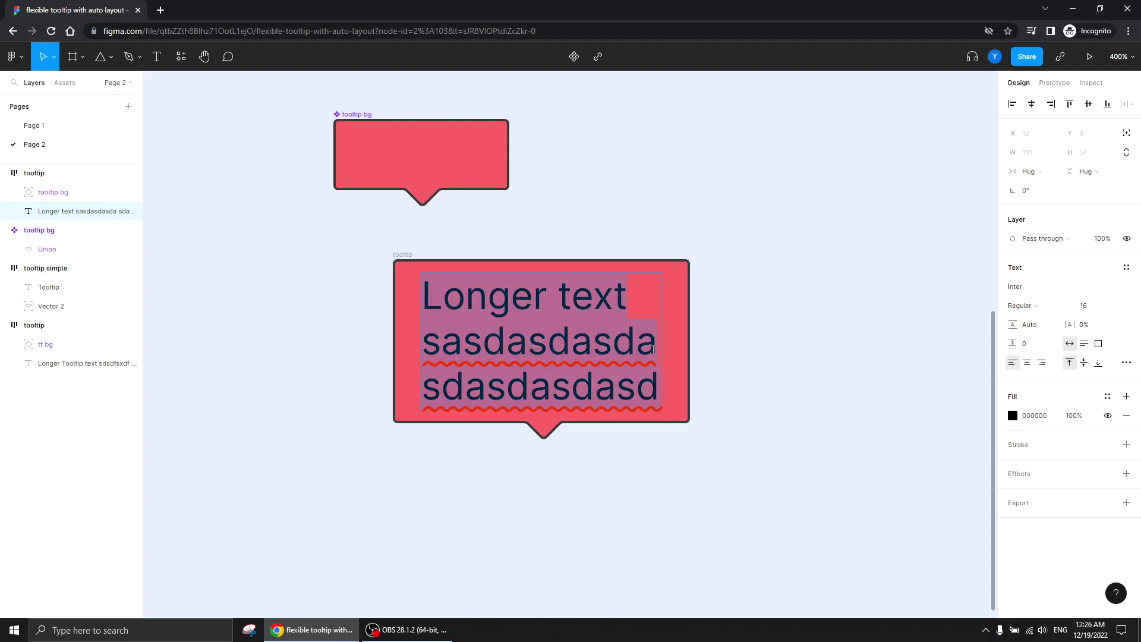
{"action": "left_click_drag", "start_coordinate": [655, 394], "coordinate": [377, 355]}
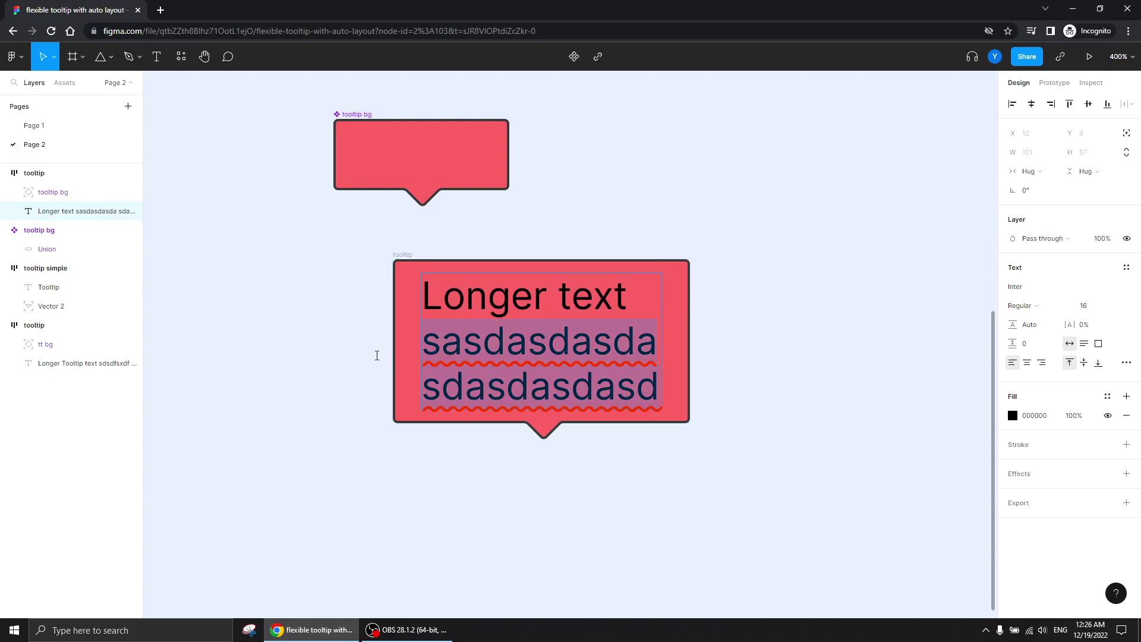
{"action": "key", "text": "BackSpace"}
{"action": "key", "text": "BackSpace"}
{"action": "key", "text": "Escape"}
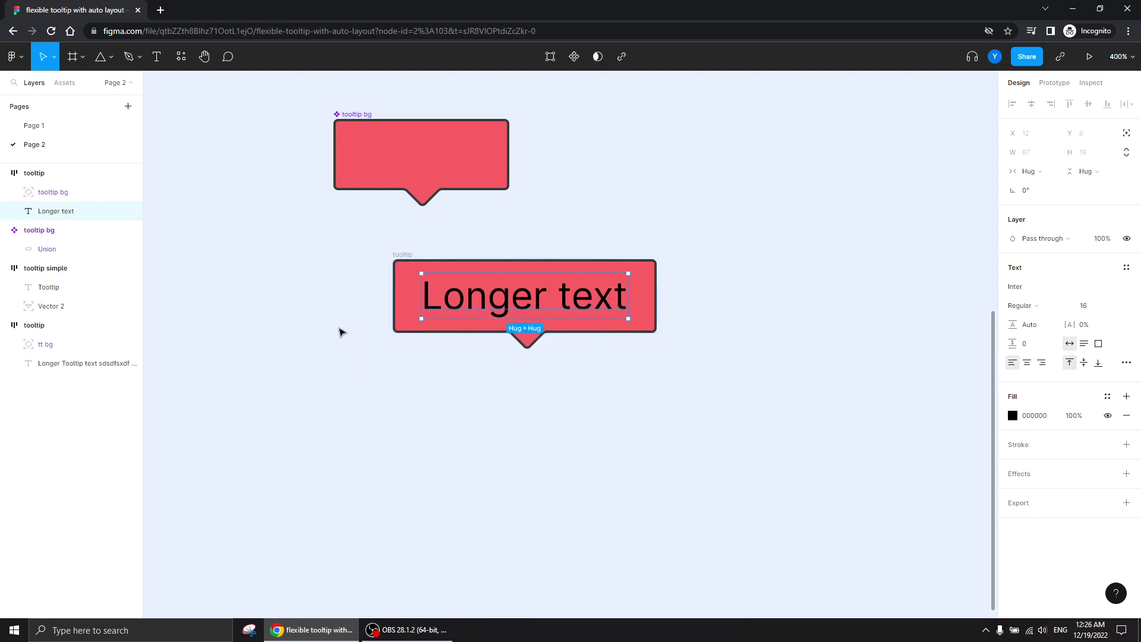
{"action": "left_click", "coordinate": [316, 316]}
{"action": "scroll", "coordinate": [319, 298], "scroll_direction": "up", "scroll_amount": 2}
{"action": "scroll", "coordinate": [319, 298], "scroll_direction": "right", "scroll_amount": 1}
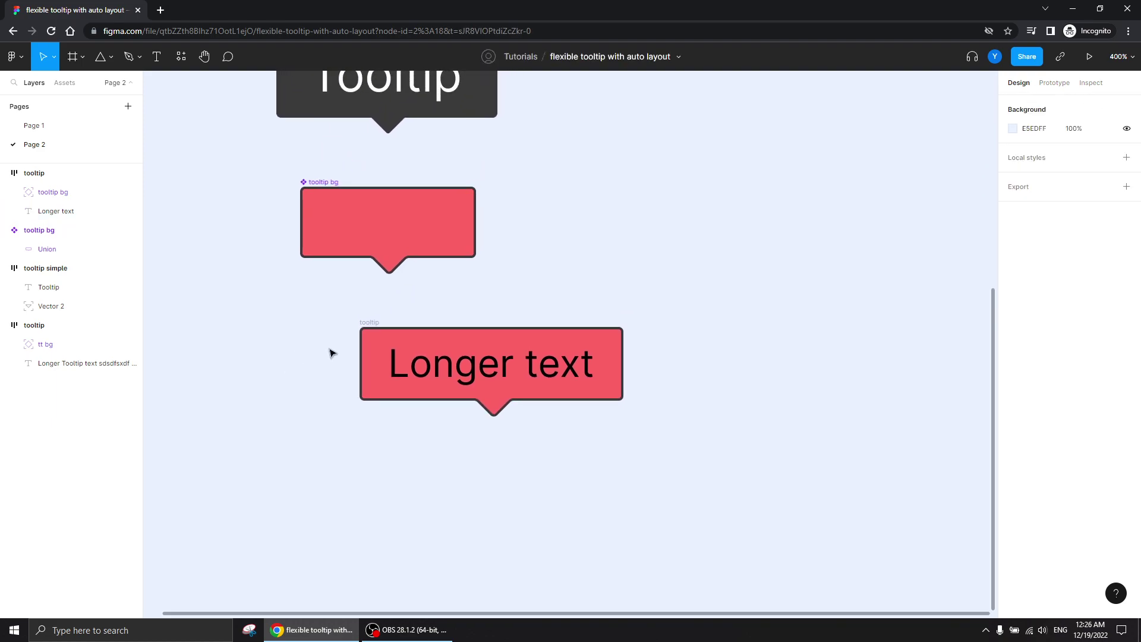
{"action": "left_click_drag", "start_coordinate": [369, 323], "coordinate": [276, 350]}
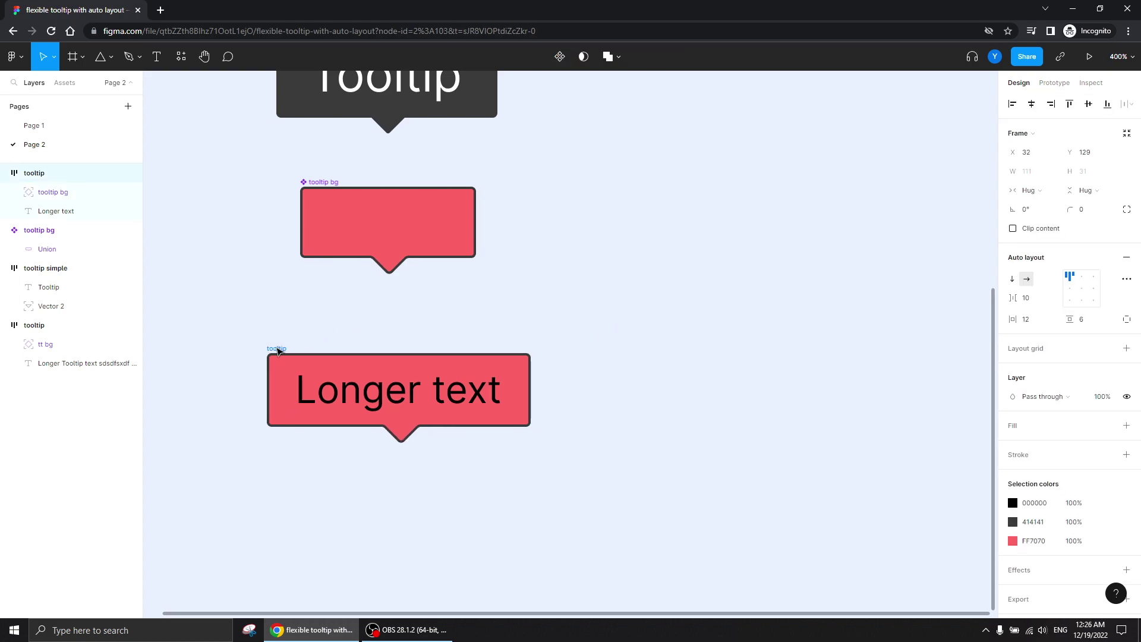
Step: Turn the tooltip frame into a component and add a second variant
{"action": "left_click", "coordinate": [560, 57]}
{"action": "left_click_drag", "start_coordinate": [209, 365], "coordinate": [363, 267]}
{"action": "left_click", "coordinate": [559, 56]}
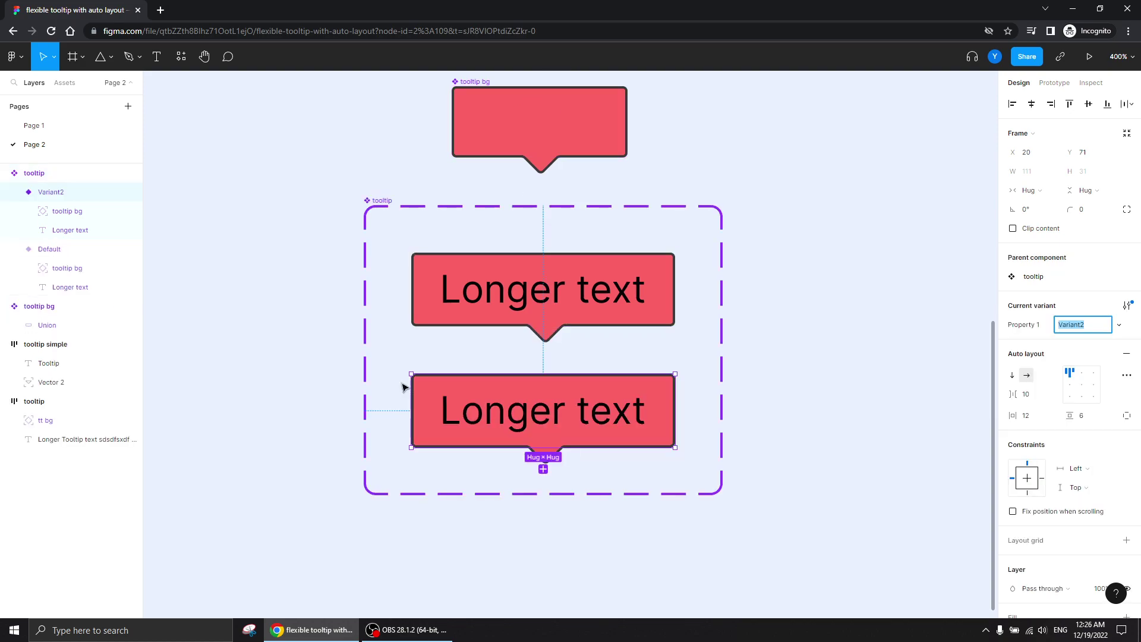
Step: Name the upper variant 'down' and the lower variant 'up'
{"action": "left_click", "coordinate": [666, 315]}
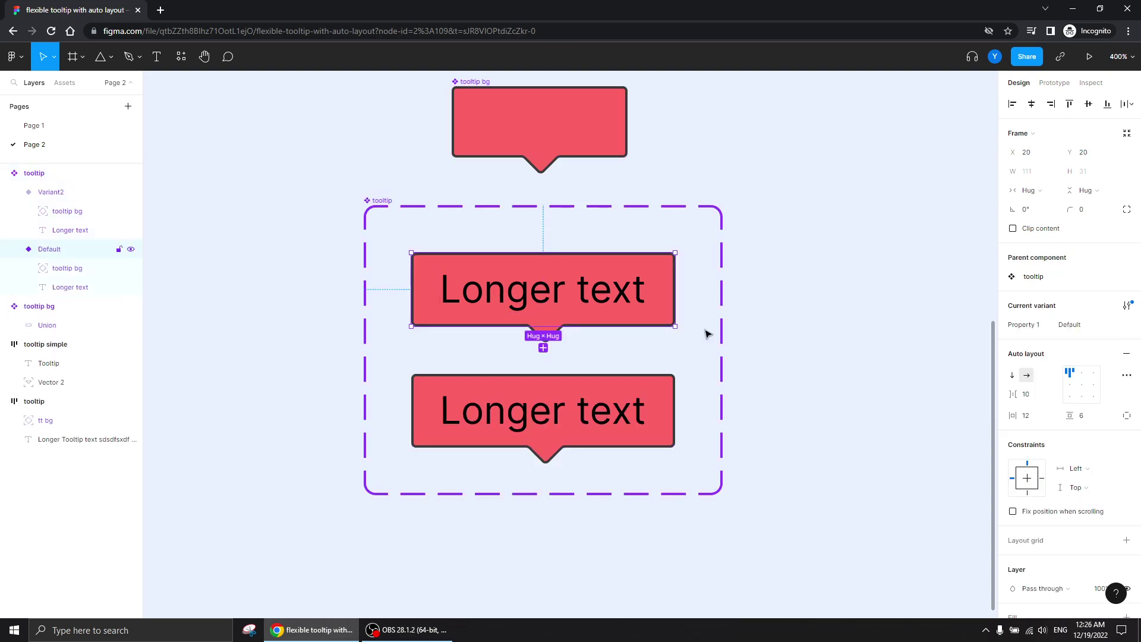
{"action": "left_click", "coordinate": [1082, 325]}
{"action": "type", "text": "down"}
{"action": "key", "text": "Return"}
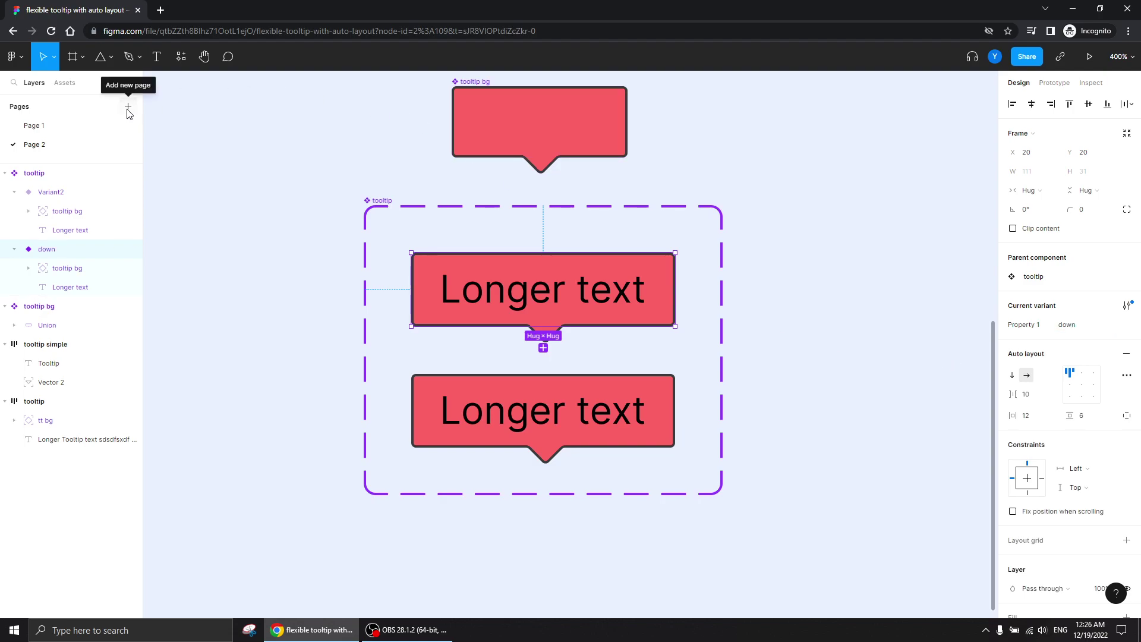
{"action": "left_click", "coordinate": [556, 440]}
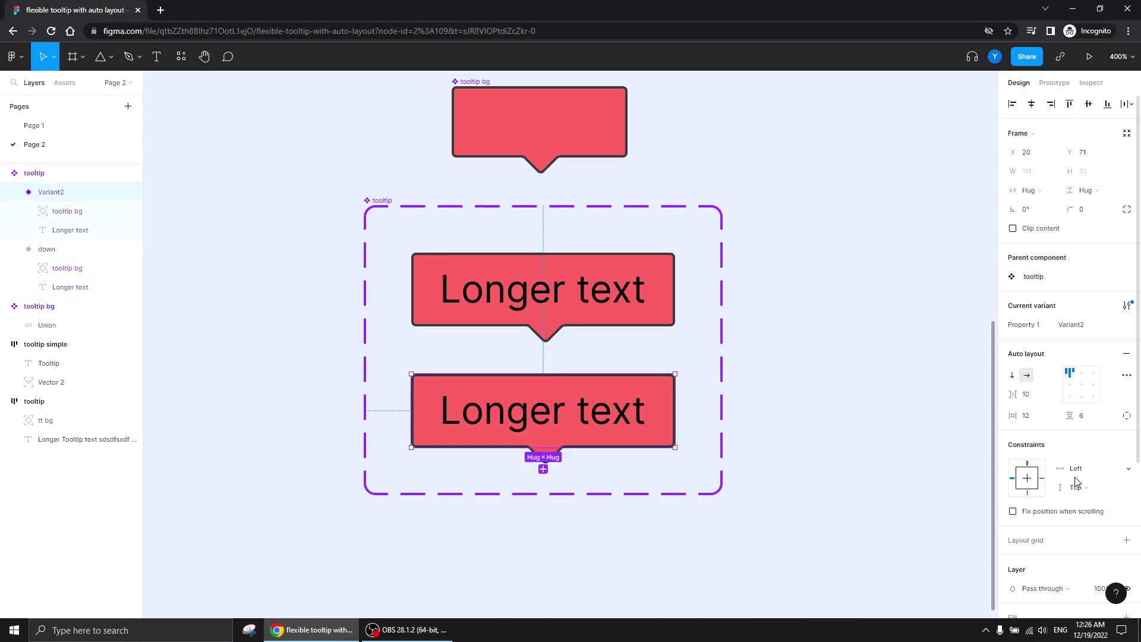
{"action": "left_click", "coordinate": [1072, 324]}
{"action": "type", "text": "up"}
{"action": "key", "text": "Return"}
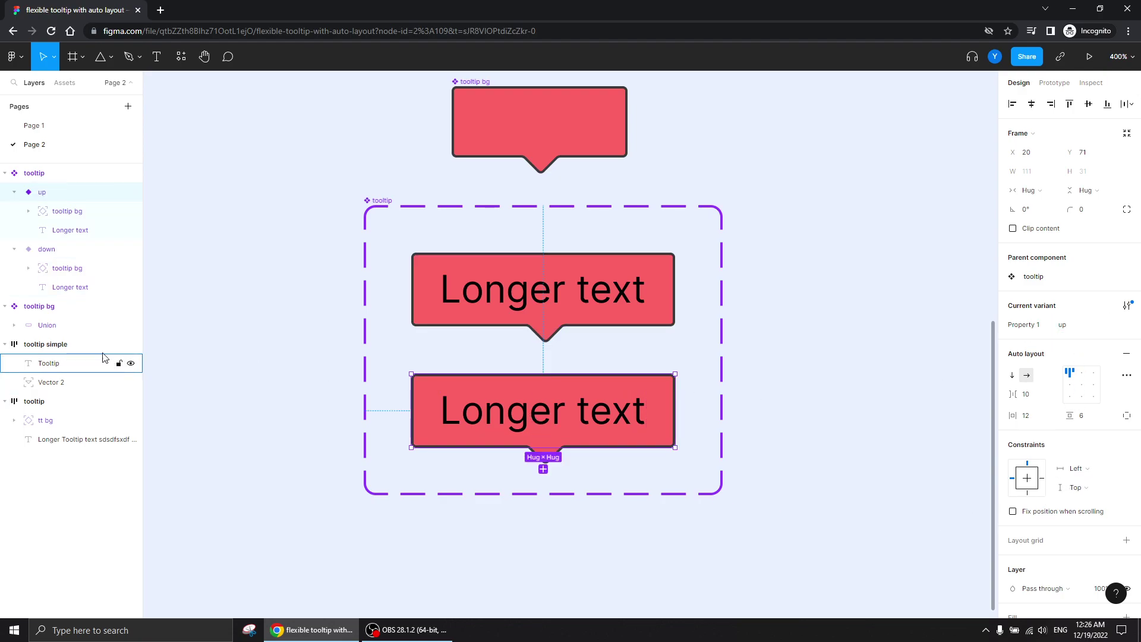
Step: Flip the up variant's tooltip bg vertically so its pointer sits on top
{"action": "left_click", "coordinate": [58, 213]}
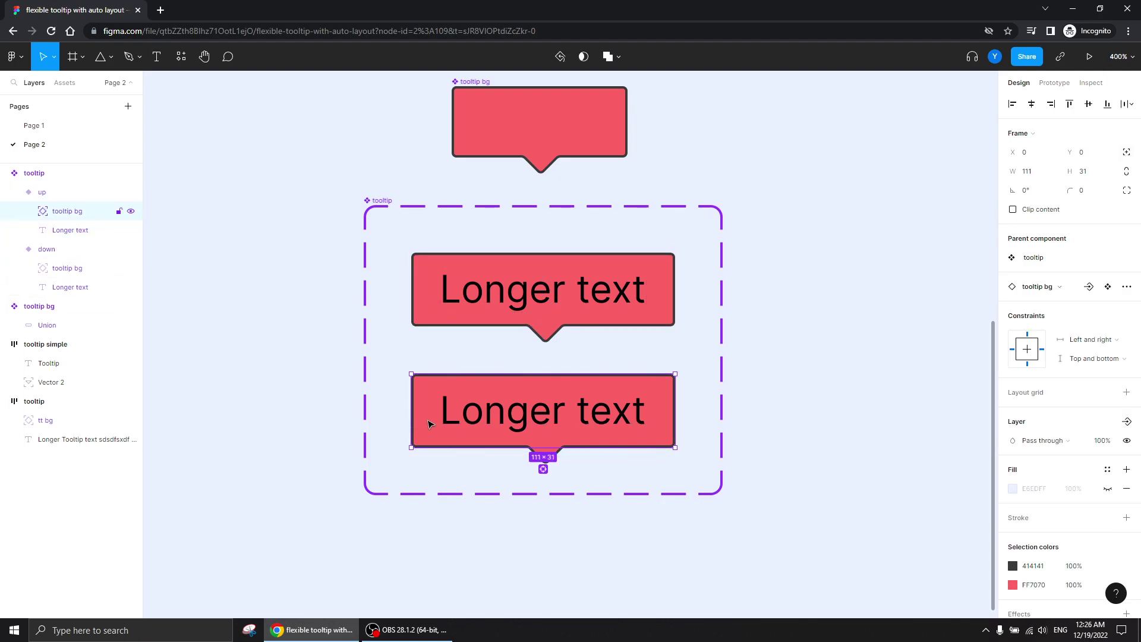
{"action": "right_click", "coordinate": [58, 216]}
{"action": "mouse_move", "coordinate": [95, 476]}
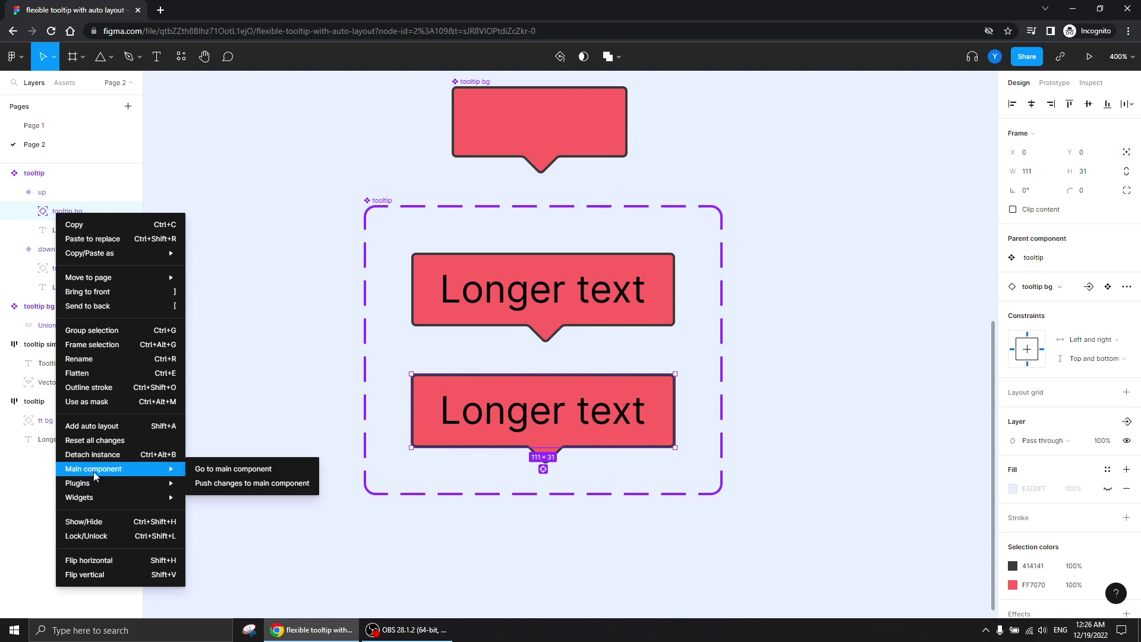
{"action": "left_click", "coordinate": [85, 574]}
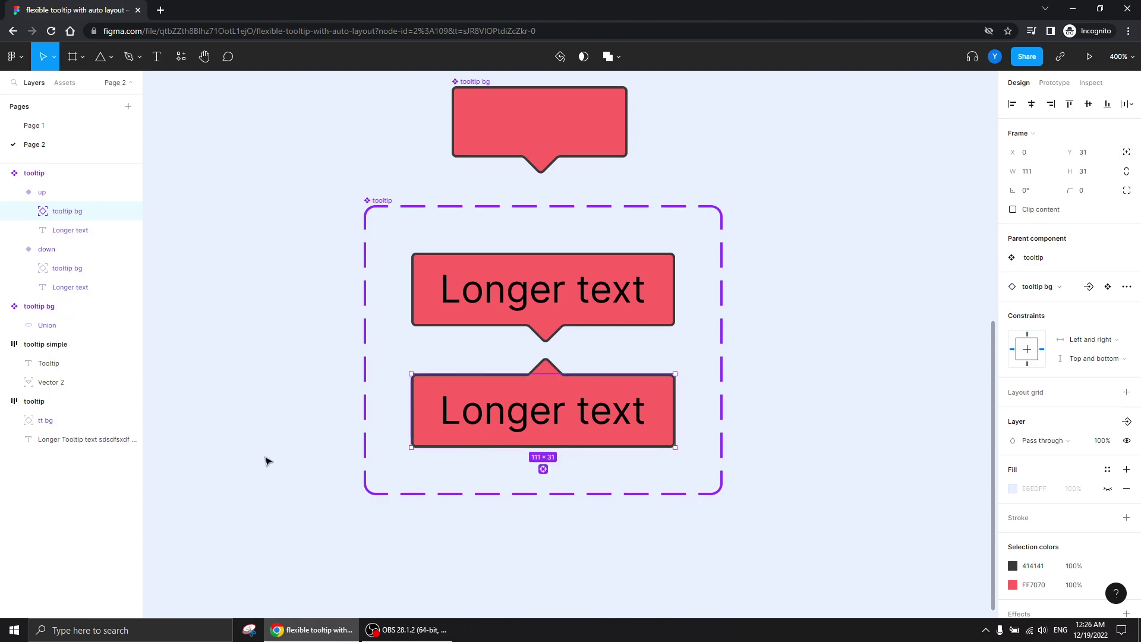
{"action": "left_click", "coordinate": [249, 387]}
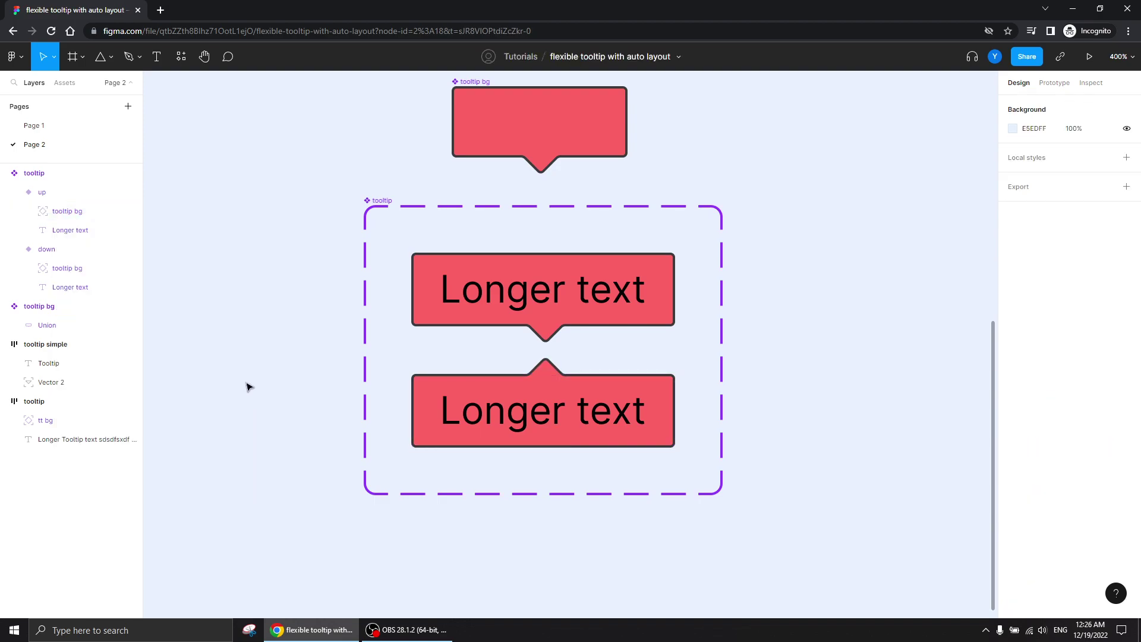
Step: Widen the component set and duplicate the down variant to its right, named 'left'
{"action": "left_click_drag", "start_coordinate": [306, 425], "coordinate": [126, 387]}
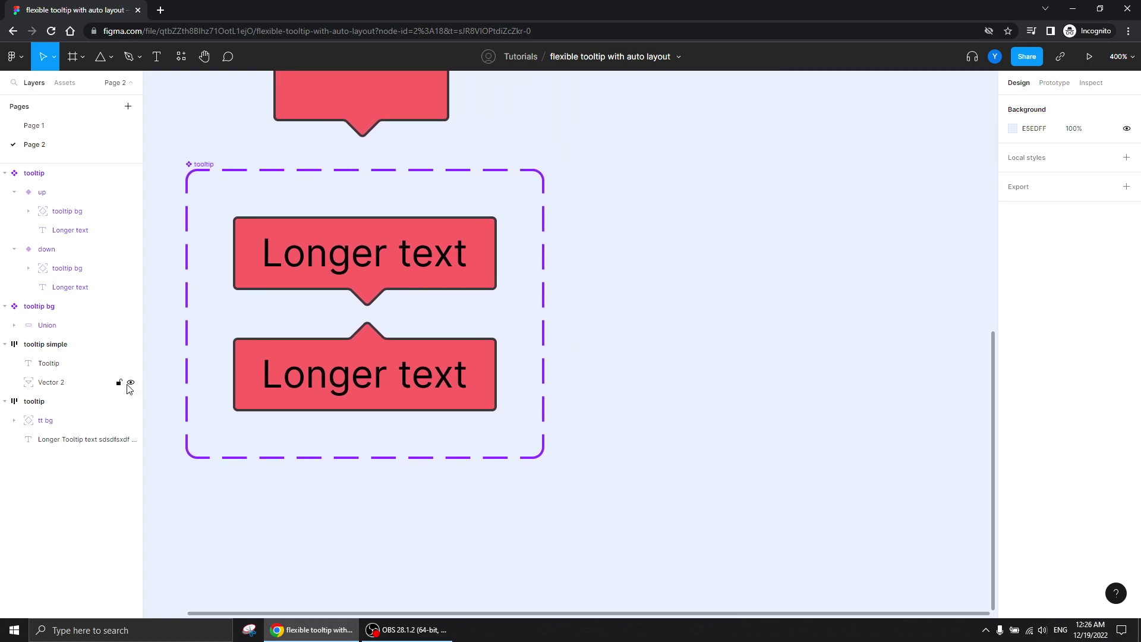
{"action": "left_click", "coordinate": [544, 371]}
{"action": "left_click_drag", "start_coordinate": [542, 371], "coordinate": [934, 371]}
{"action": "left_click", "coordinate": [576, 303]}
{"action": "left_click", "coordinate": [308, 265]}
{"action": "left_click_drag", "start_coordinate": [296, 264], "coordinate": [621, 260]}
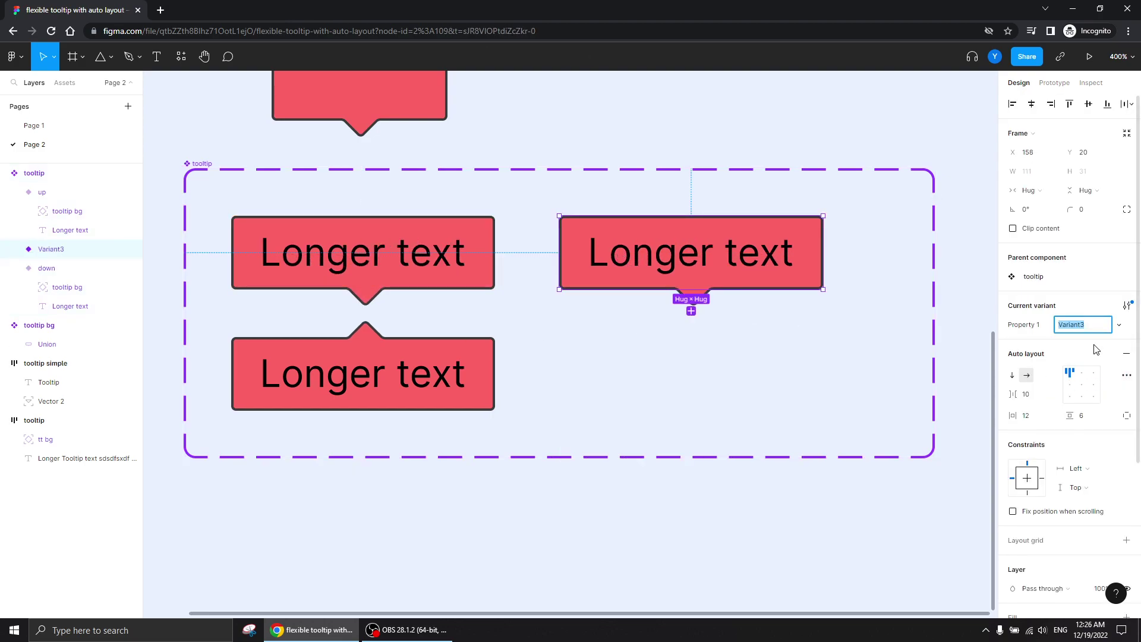
{"action": "key", "text": "BackSpace"}
{"action": "type", "text": "left"}
{"action": "key", "text": "Return"}
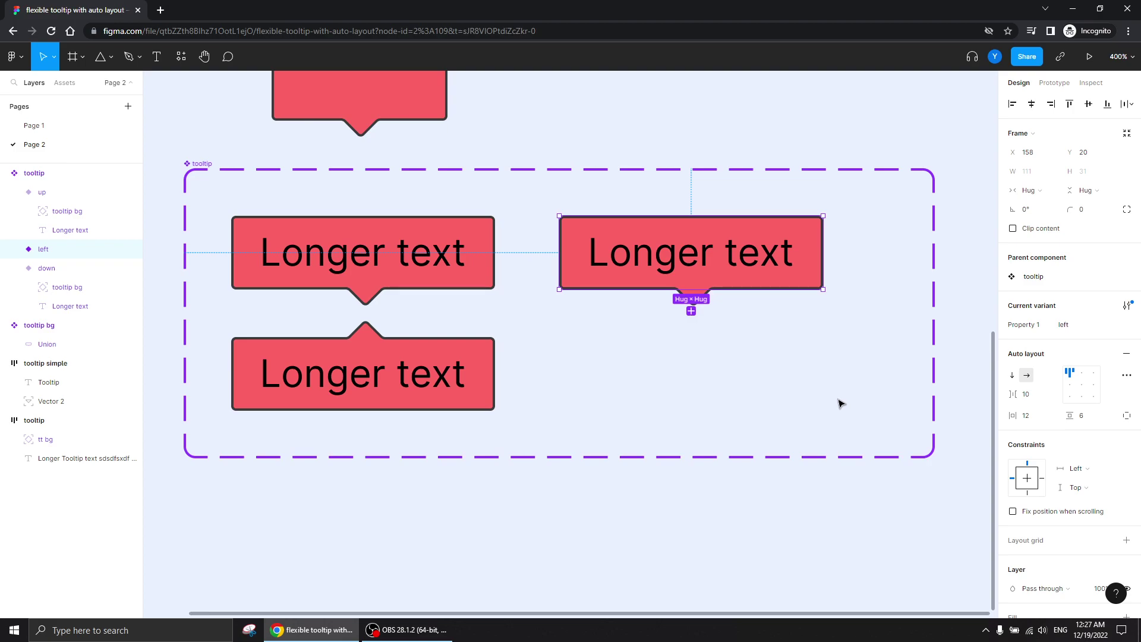
Step: Rotate the left variant's tooltip bg -90° and refit it around the text
{"action": "left_click", "coordinate": [14, 249]}
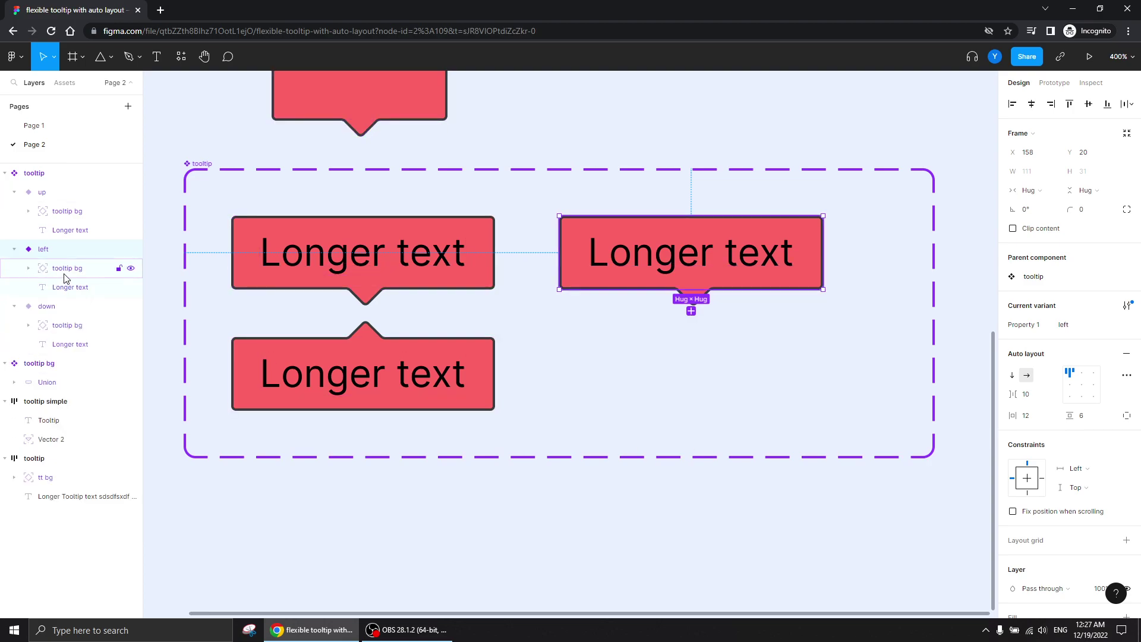
{"action": "left_click", "coordinate": [66, 275]}
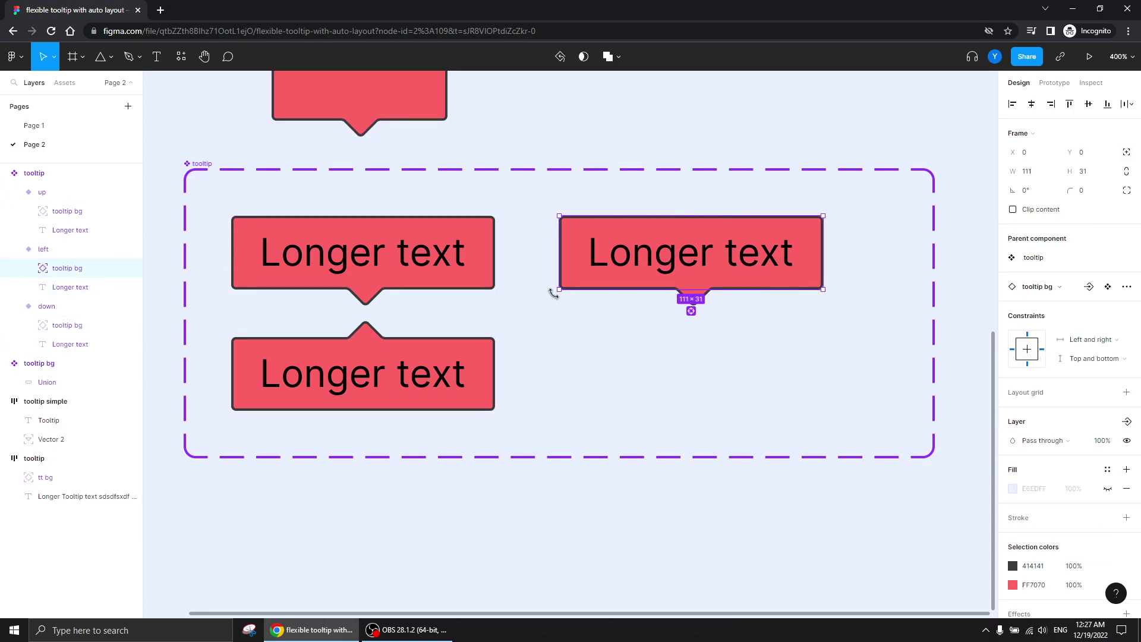
{"action": "left_click_drag", "start_coordinate": [554, 290], "coordinate": [666, 148]}
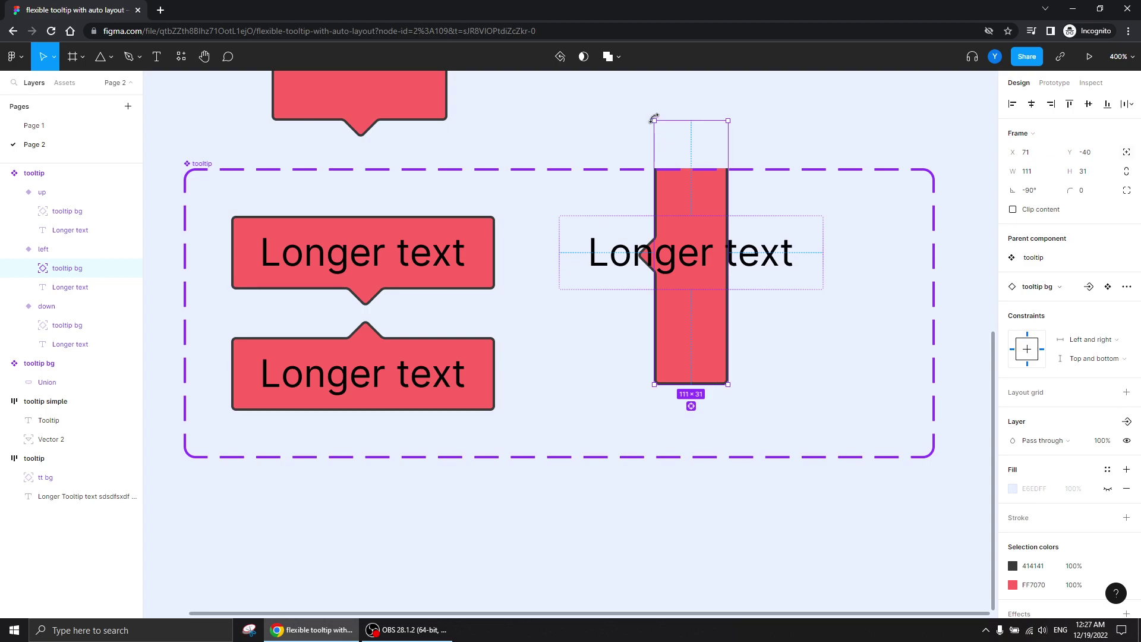
{"action": "left_click_drag", "start_coordinate": [677, 121], "coordinate": [559, 227]}
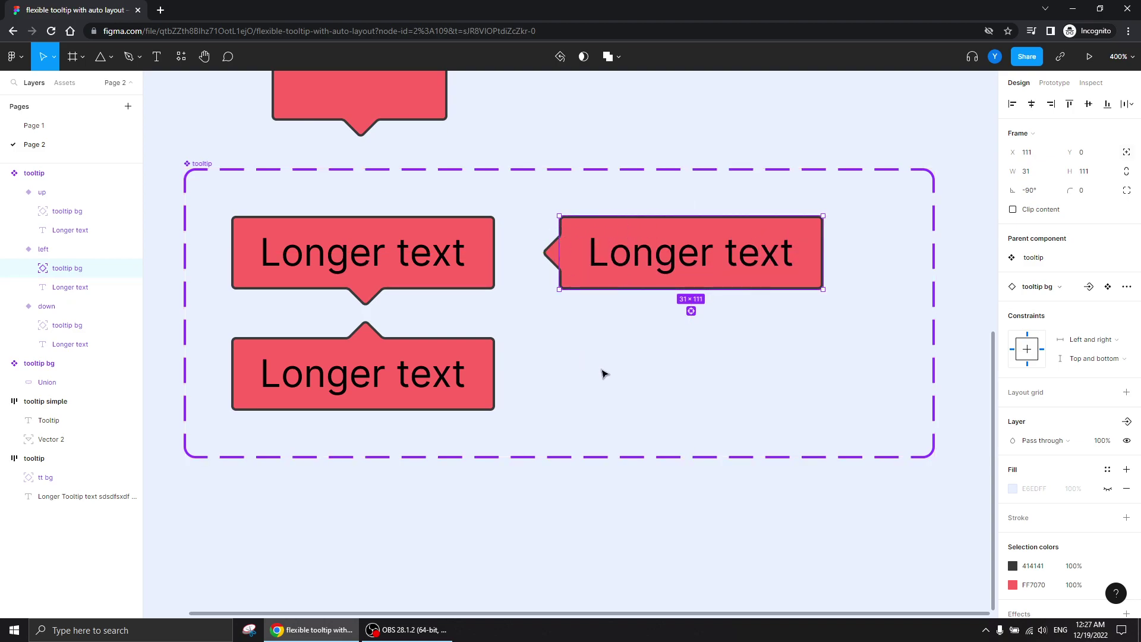
{"action": "left_click", "coordinate": [603, 375]}
{"action": "left_click", "coordinate": [613, 257]}
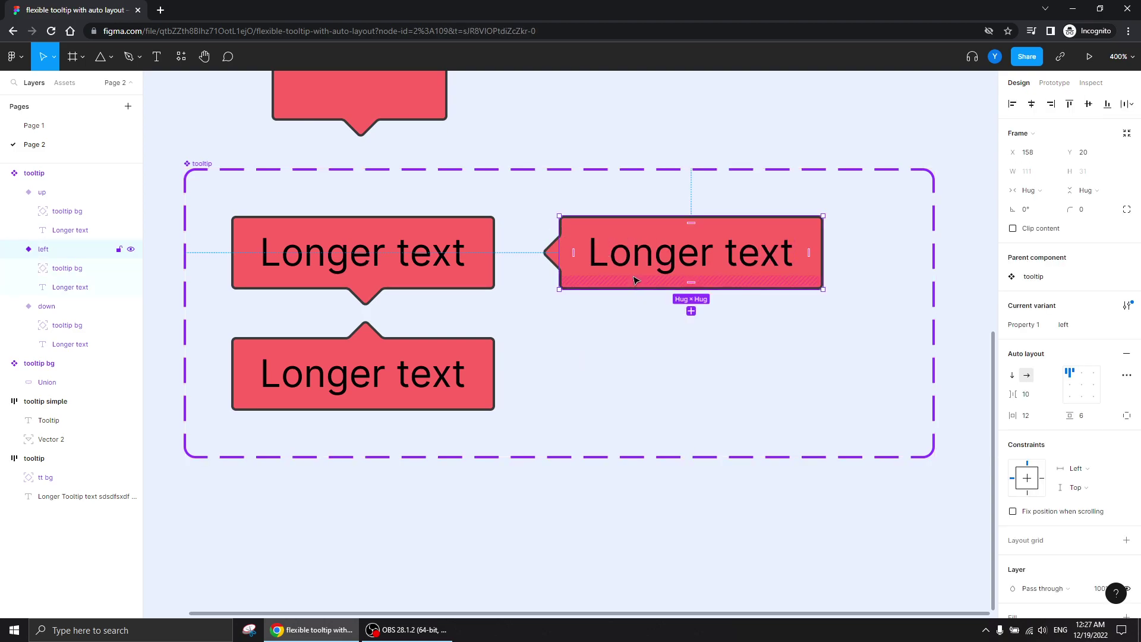
Step: Duplicate the left variant below itself and name it 'right'
{"action": "left_click_drag", "start_coordinate": [635, 281], "coordinate": [664, 405]}
{"action": "type", "text": "right"}
{"action": "key", "text": "Return"}
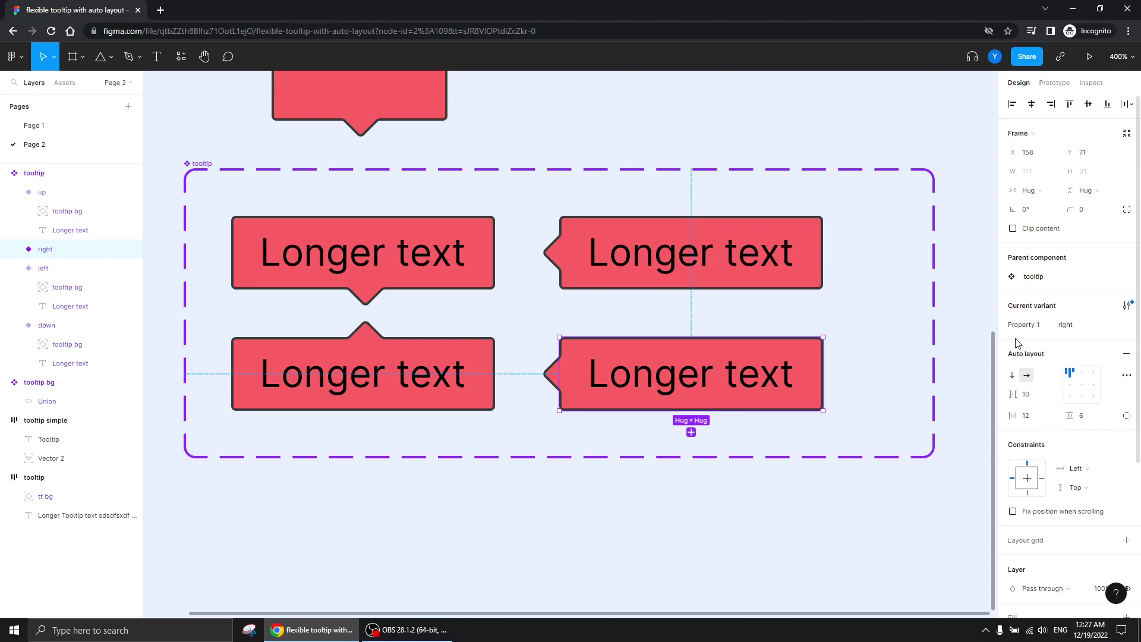
Step: Flip the right variant's tooltip bg horizontally so the pointer faces right
{"action": "left_click", "coordinate": [13, 249]}
{"action": "left_click", "coordinate": [69, 269]}
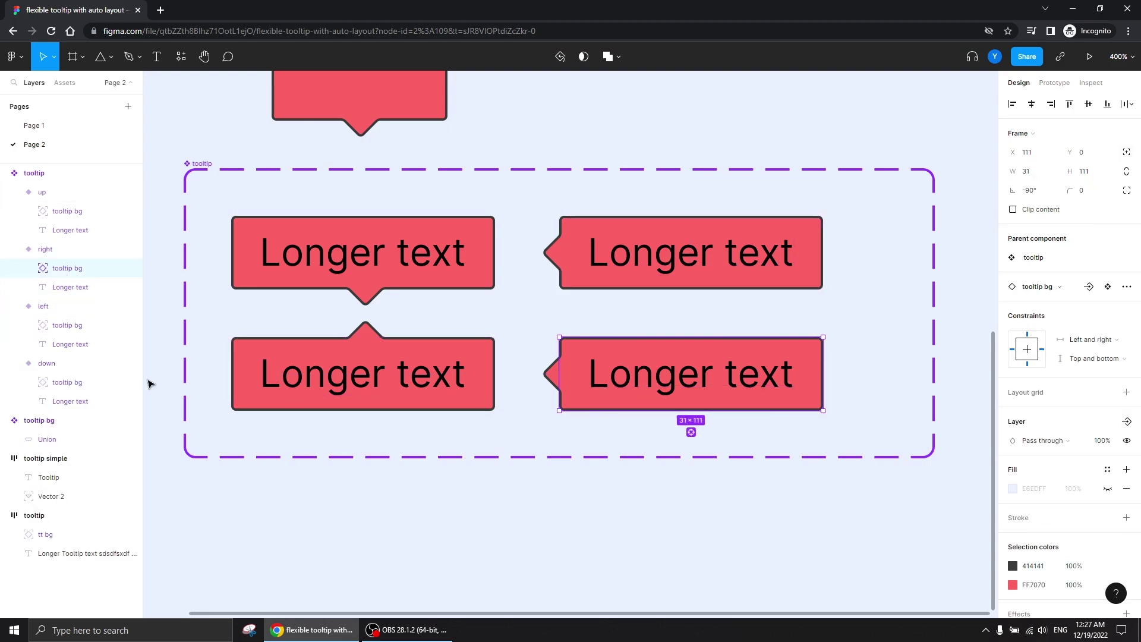
{"action": "right_click", "coordinate": [70, 274]}
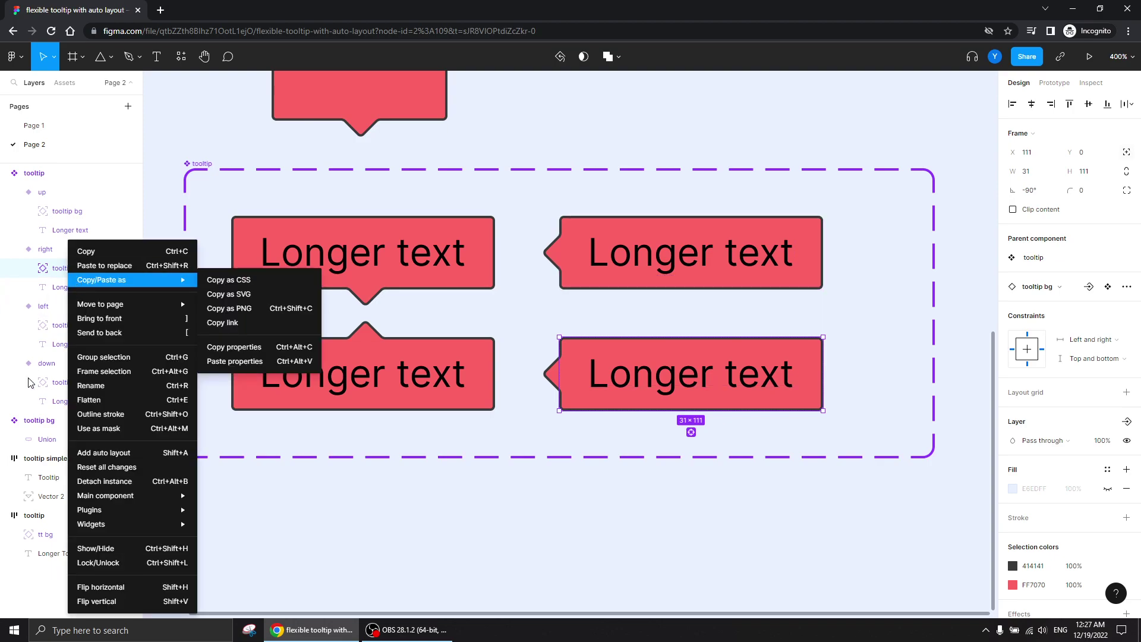
{"action": "left_click", "coordinate": [100, 587]}
{"action": "left_click", "coordinate": [419, 521]}
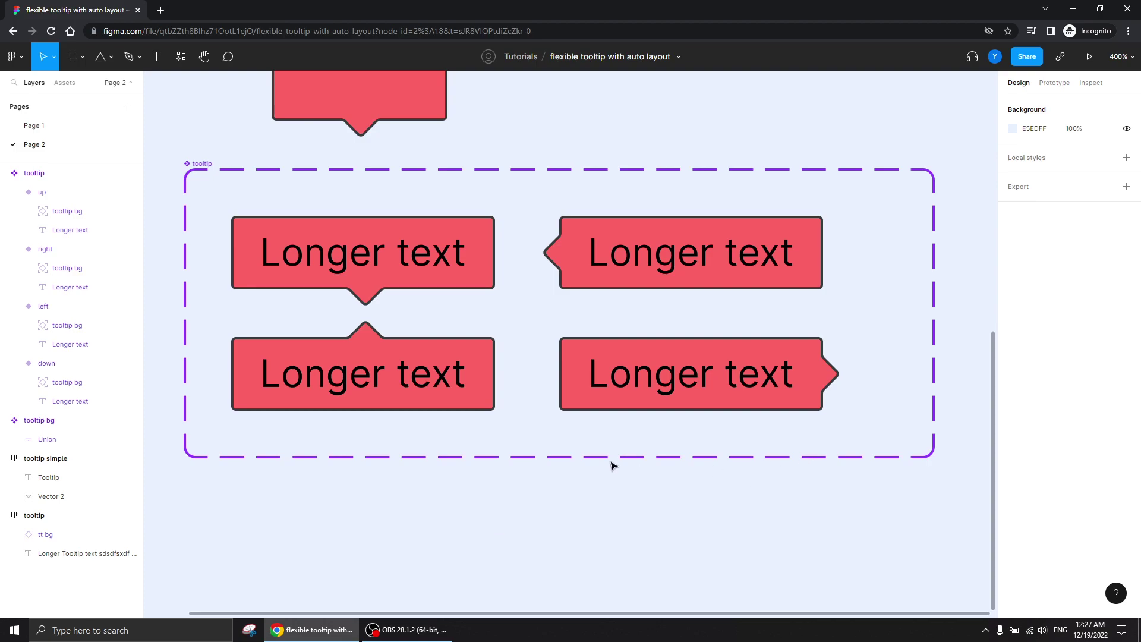
Step: Drop a right-pointing tooltip instance below the set and retype its text as 'Some other text'
{"action": "left_click_drag", "start_coordinate": [590, 369], "coordinate": [430, 581]}
{"action": "scroll", "coordinate": [357, 250], "scroll_direction": "down", "scroll_amount": 5}
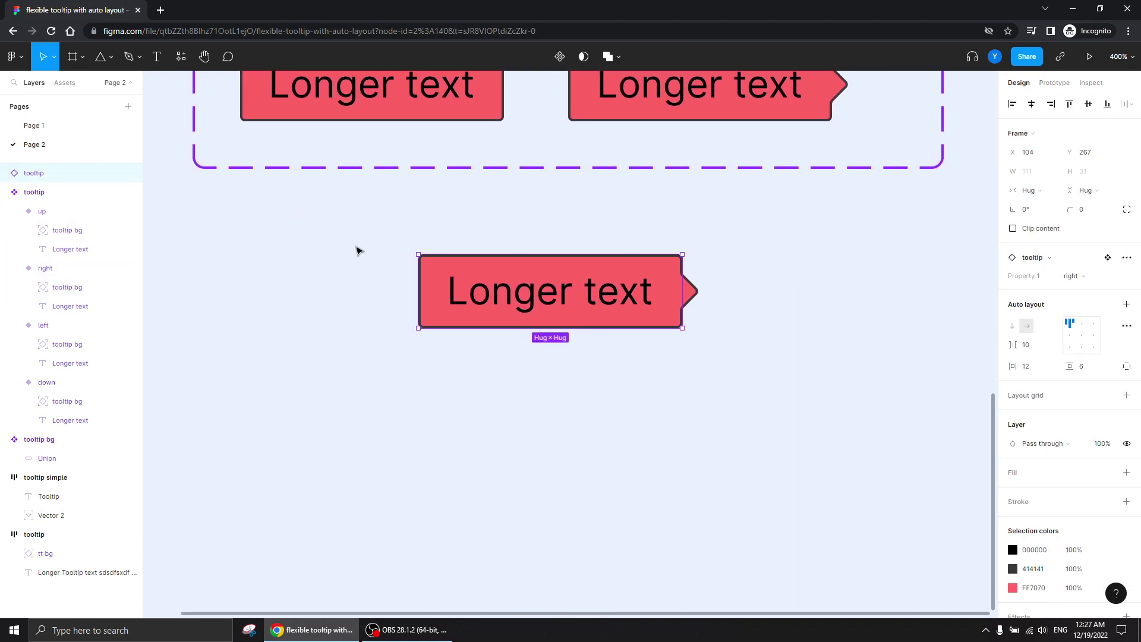
{"action": "double_click", "coordinate": [488, 294]}
{"action": "double_click", "coordinate": [473, 296]}
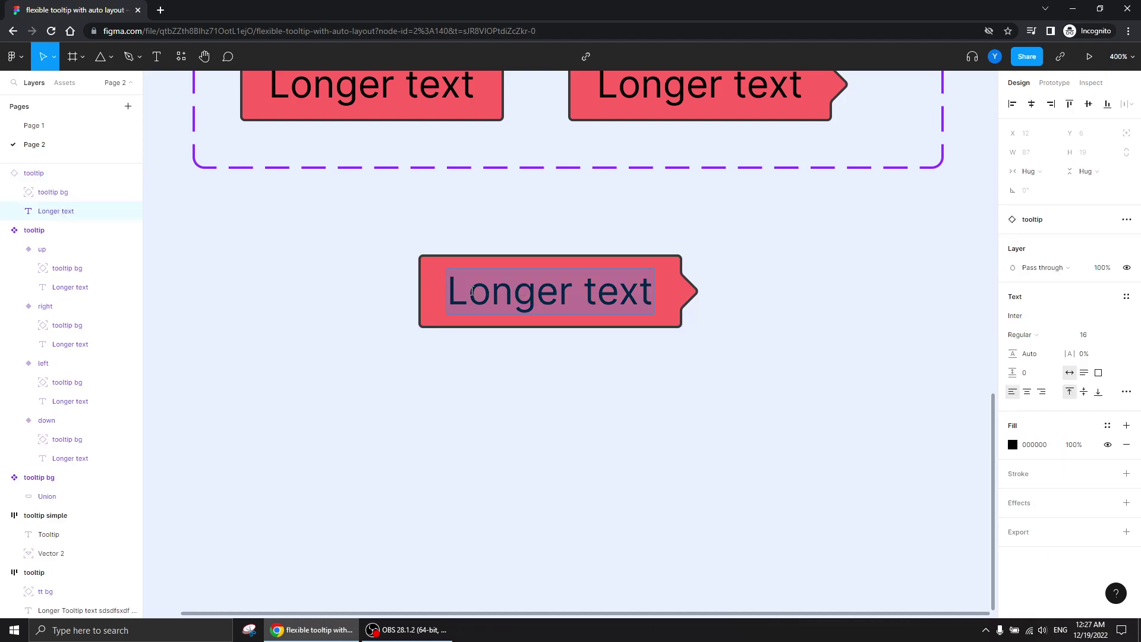
{"action": "type", "text": "Some ot"}
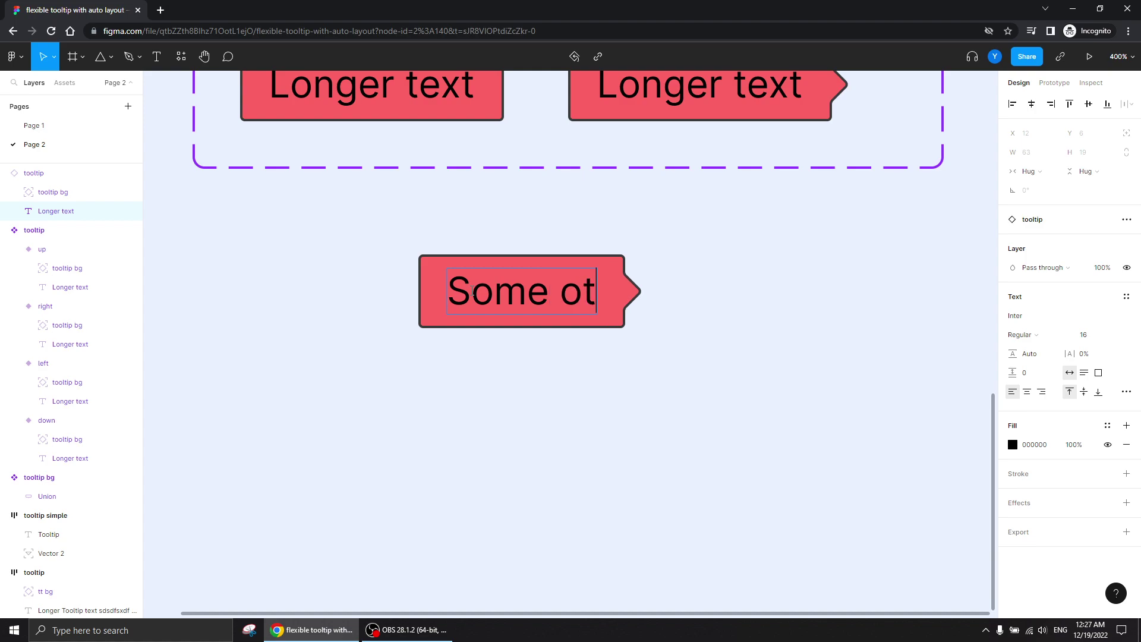
{"action": "type", "text": "her texrt"}
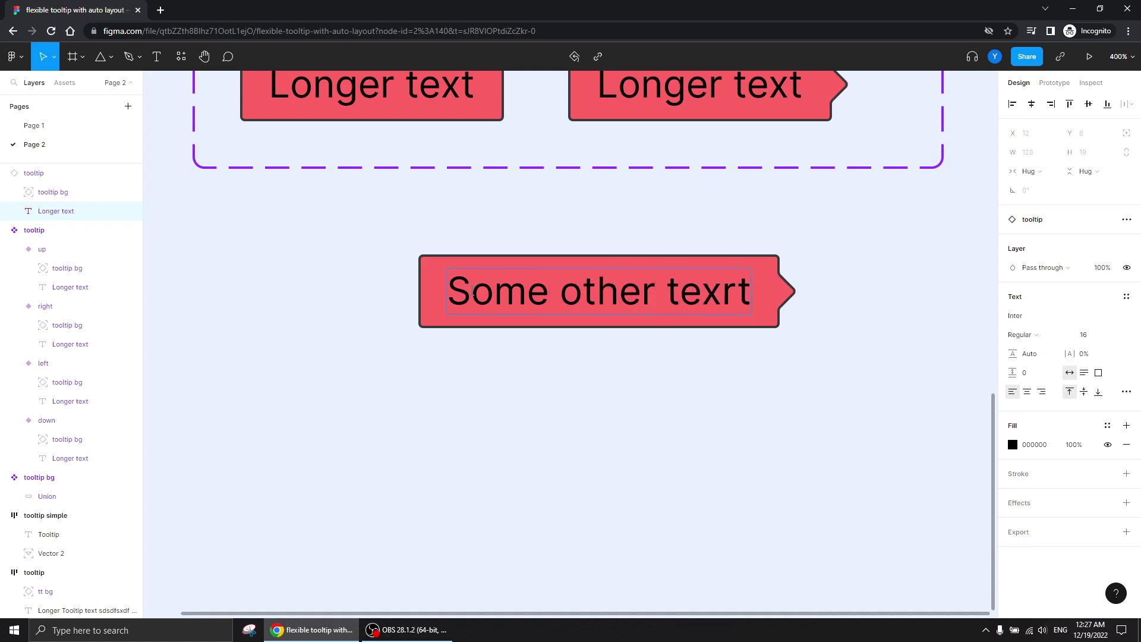
{"action": "key", "text": "BackSpace"}
{"action": "key", "text": "BackSpace"}
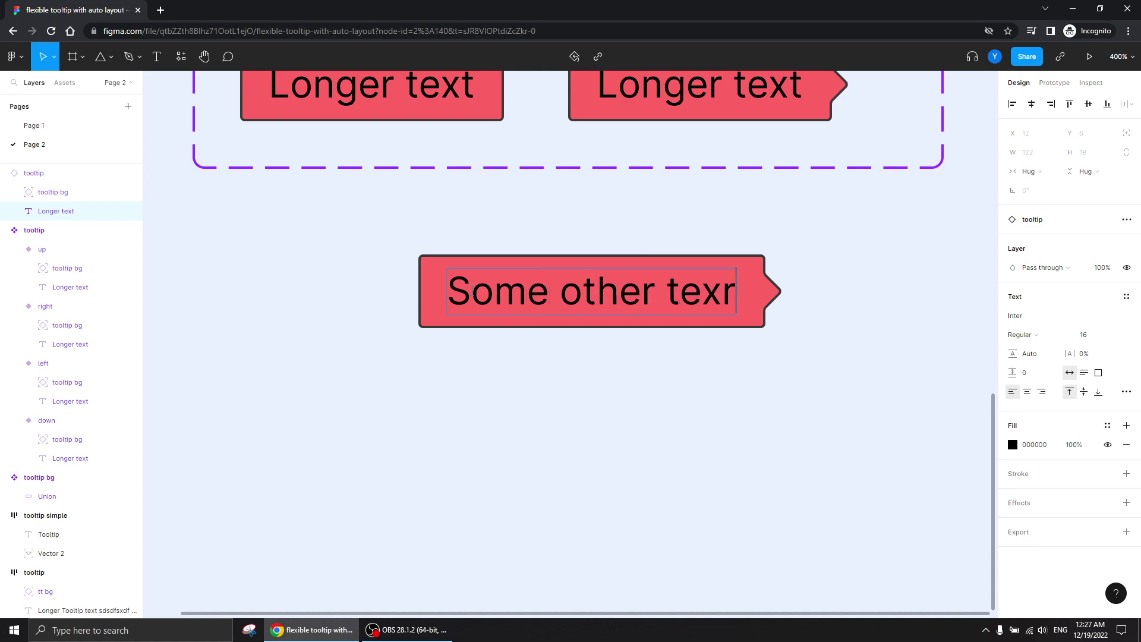
Step: Finish the 'Some other text' wording and switch the instance to the down variant
{"action": "type", "text": "t"}
{"action": "left_click", "coordinate": [474, 396]}
{"action": "scroll", "coordinate": [303, 453], "scroll_direction": "up", "scroll_amount": 3}
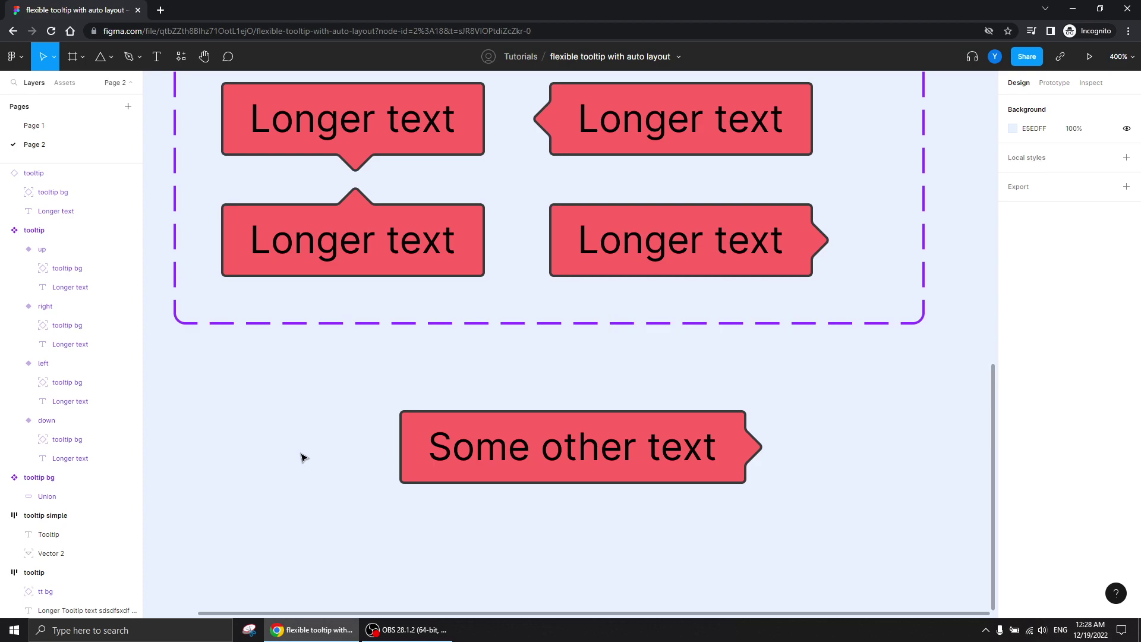
{"action": "left_click", "coordinate": [583, 474]}
{"action": "left_click", "coordinate": [1093, 279]}
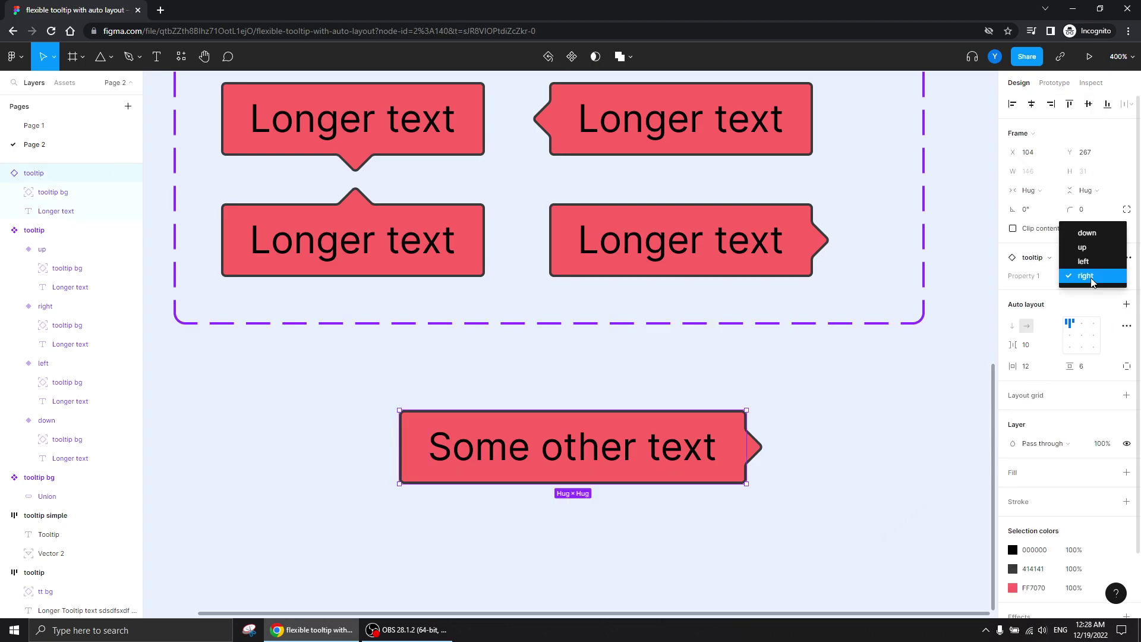
{"action": "left_click", "coordinate": [1088, 233]}
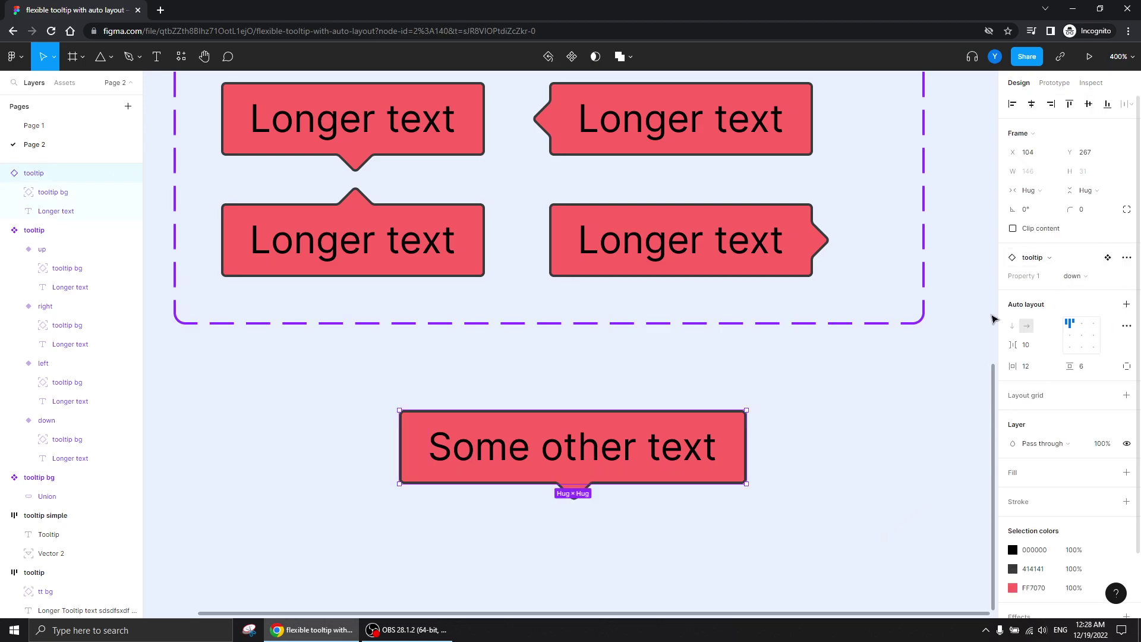
{"action": "left_click", "coordinate": [241, 448]}
Step: Switch the instance to the up variant and shift it to the left
{"action": "left_click", "coordinate": [645, 472]}
{"action": "left_click", "coordinate": [1082, 277]}
{"action": "left_click", "coordinate": [1082, 291]}
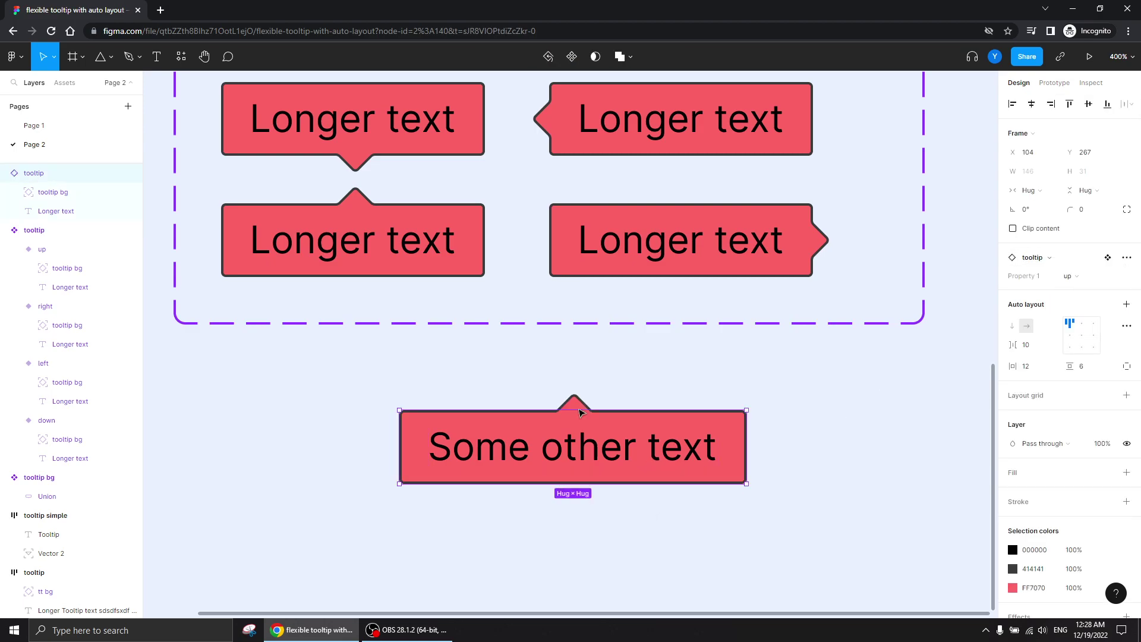
{"action": "left_click", "coordinate": [311, 425]}
{"action": "left_click_drag", "start_coordinate": [491, 445], "coordinate": [431, 443]}
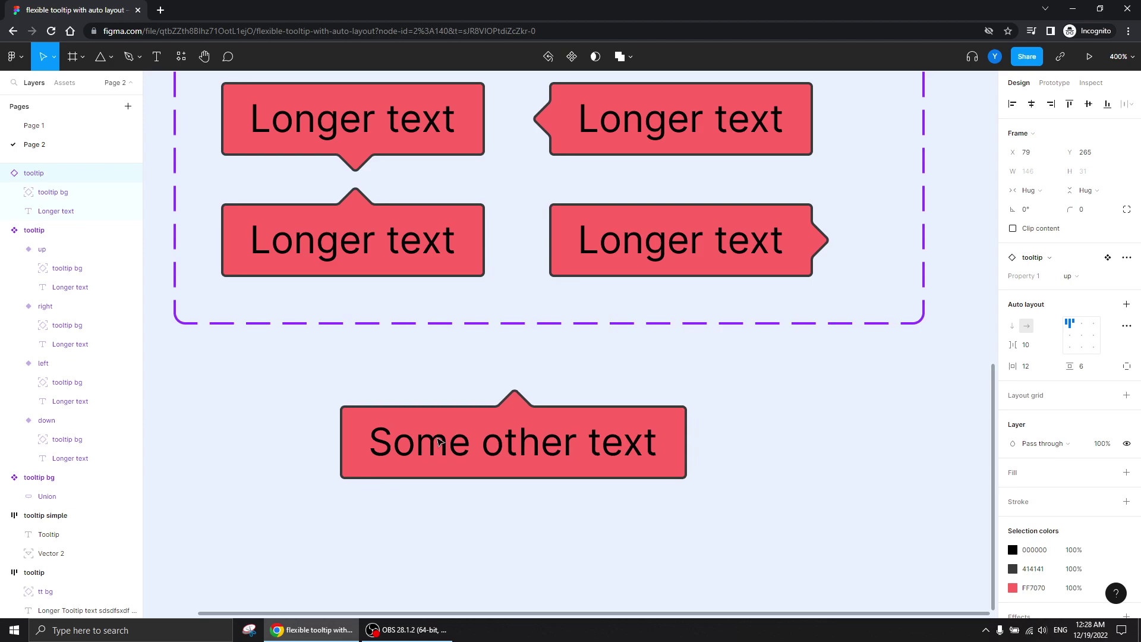
{"action": "left_click_drag", "start_coordinate": [287, 420], "coordinate": [312, 489]}
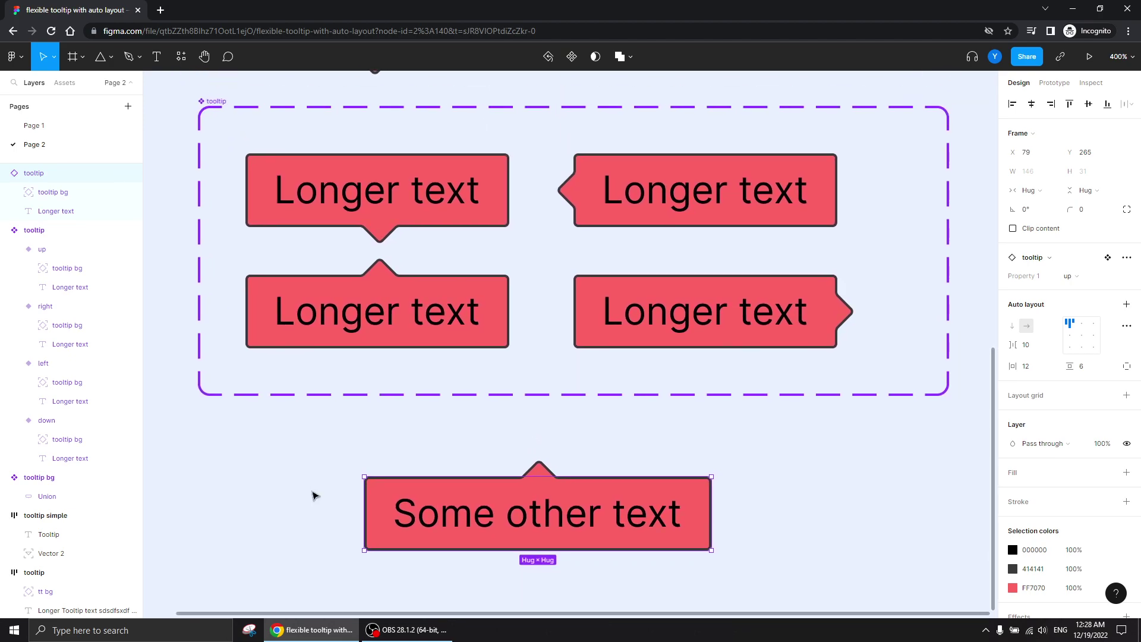